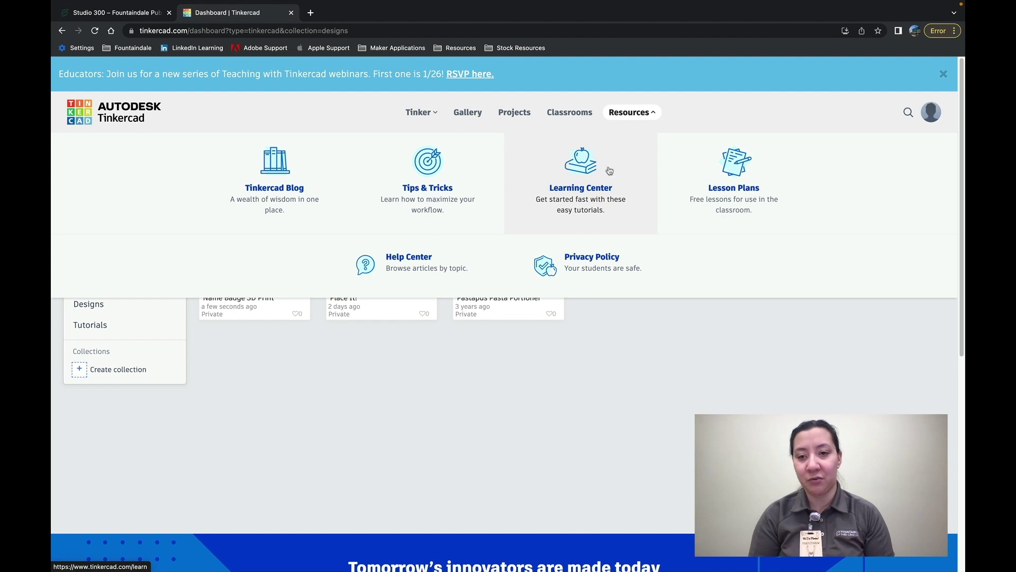
Step: Open Tinkercad's Learning Center and show the full list of 3D Design starter tutorials
click(587, 191)
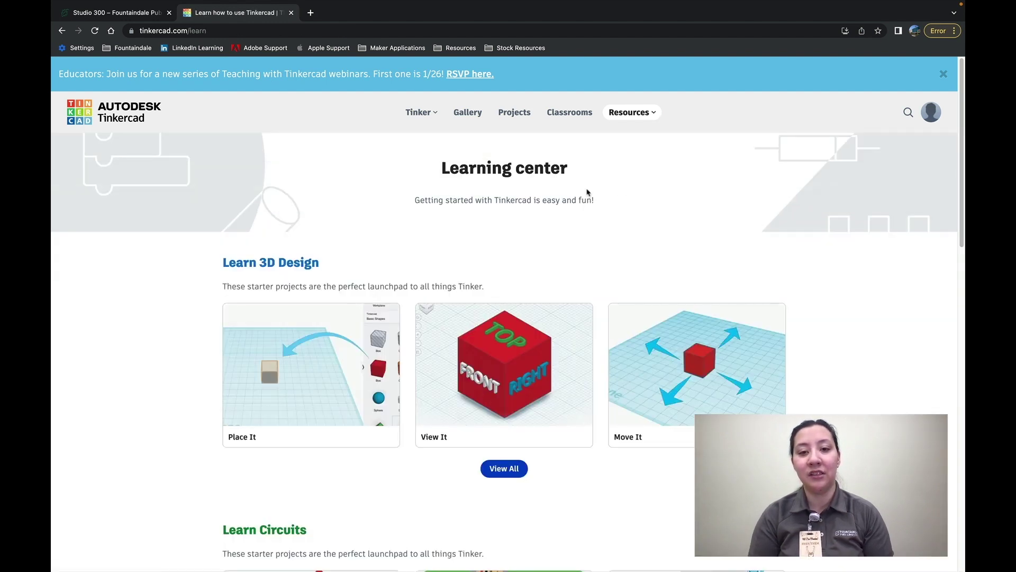
scroll(451, 274, down, 1)
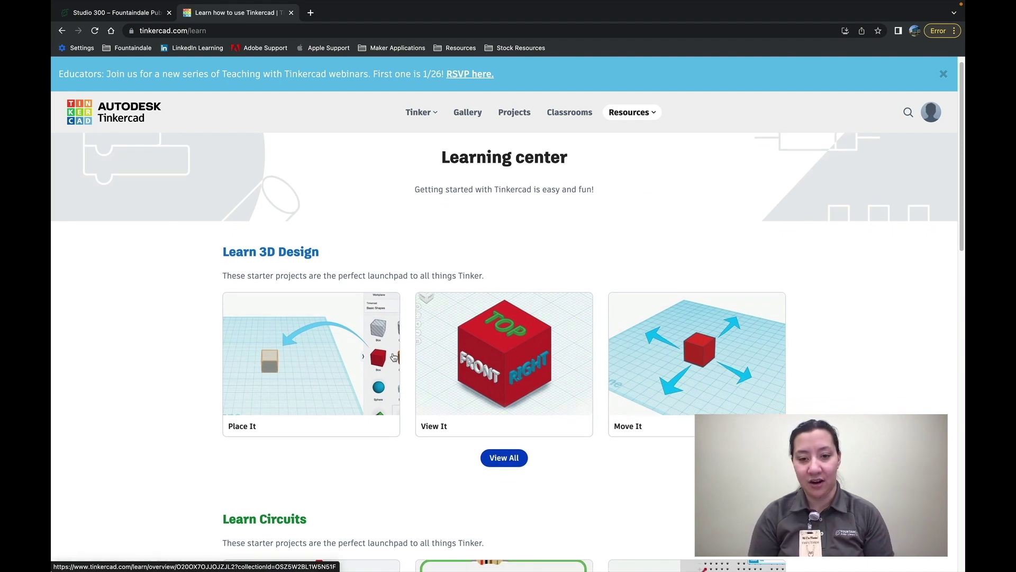
scroll(296, 354, down, 3)
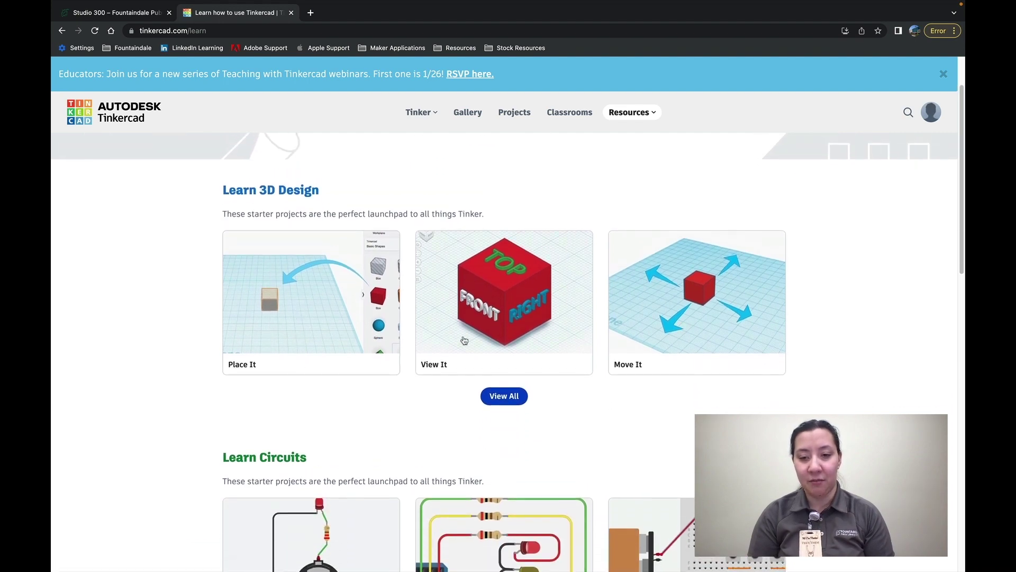
click(504, 397)
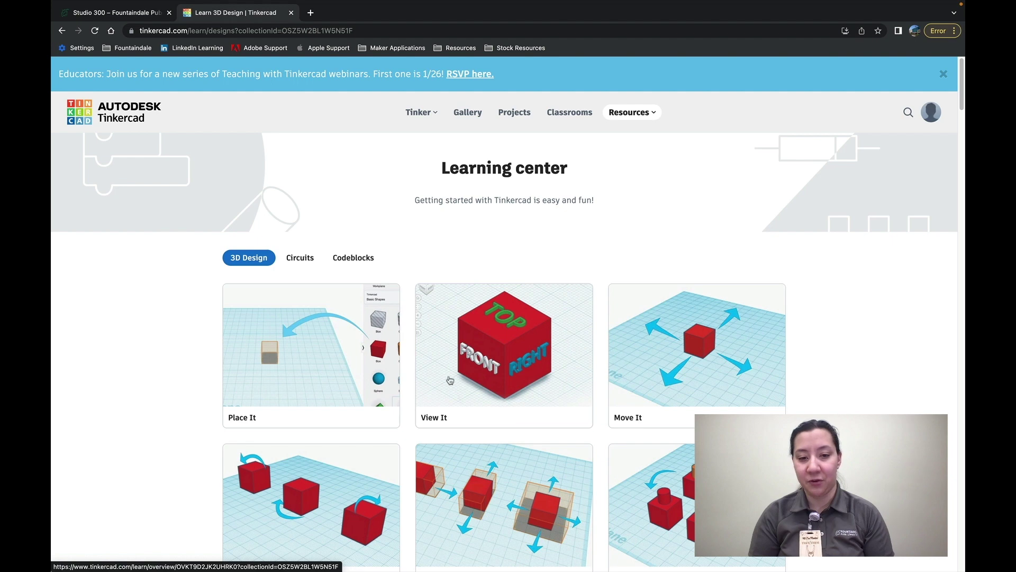
Step: Browse the 3D Design tutorials from the basic skills to the rings and buttons, and review the available learning resources
scroll(450, 380, down, 2)
scroll(423, 365, down, 2)
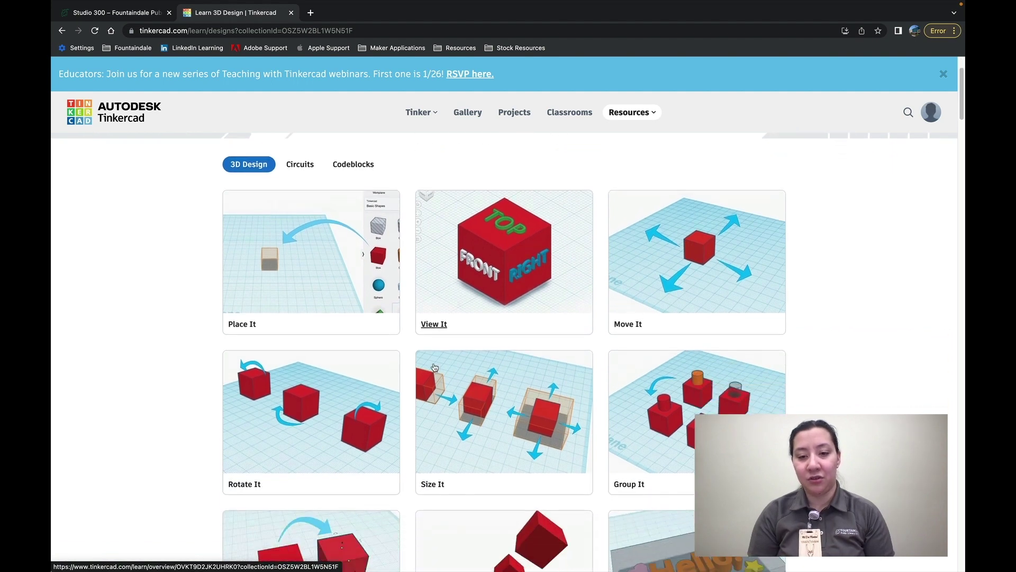
scroll(435, 368, down, 3)
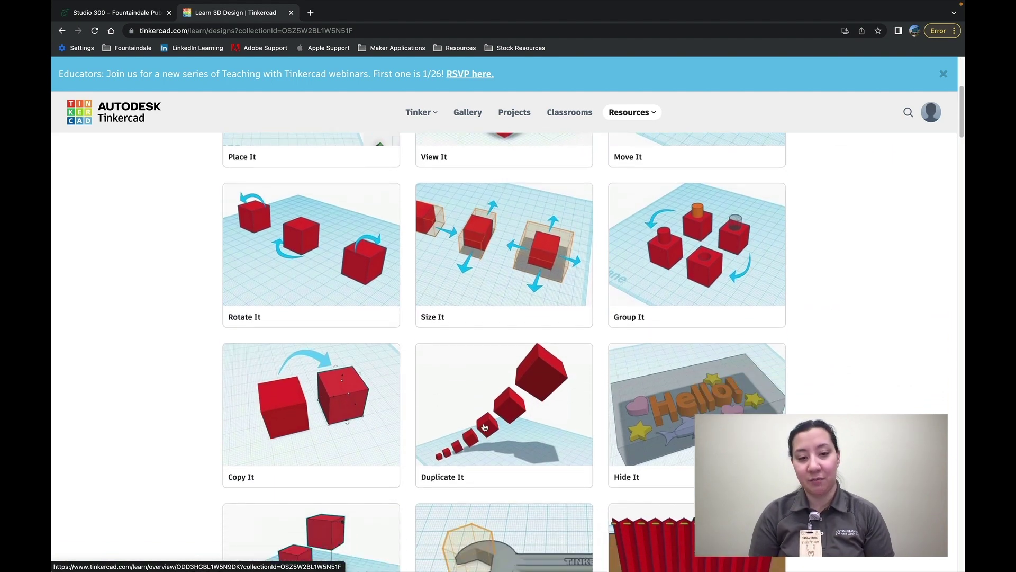
scroll(484, 427, down, 2)
scroll(381, 436, down, 3)
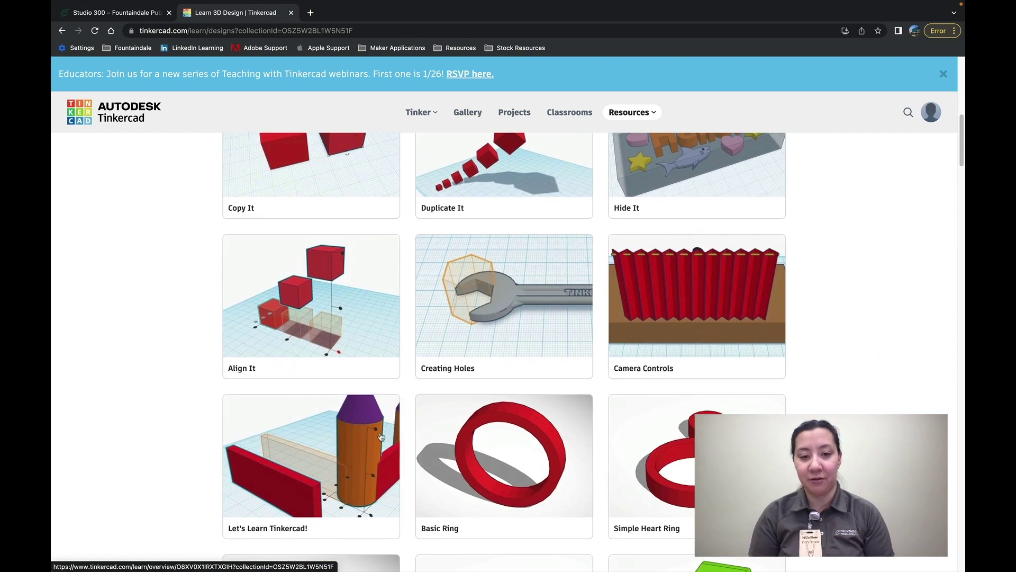
scroll(493, 432, down, 1)
scroll(486, 430, down, 4)
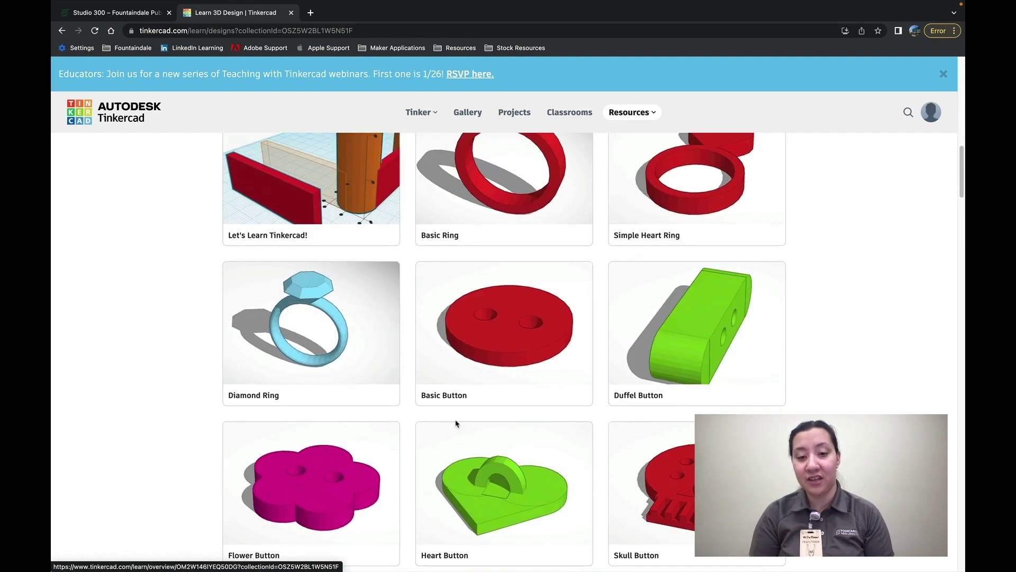
scroll(455, 422, down, 3)
scroll(454, 424, down, 3)
scroll(440, 421, up, 18)
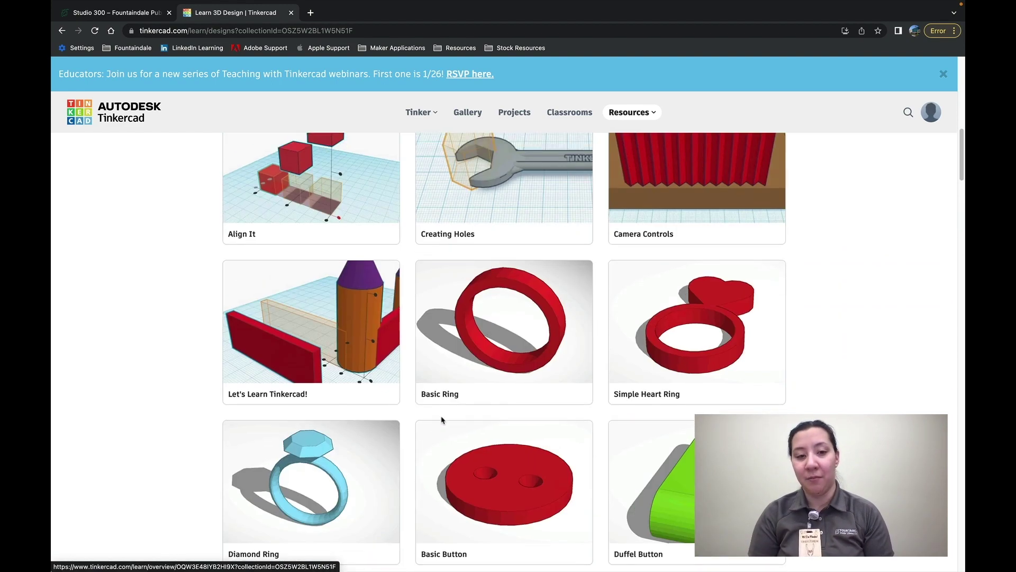
scroll(435, 419, up, 3)
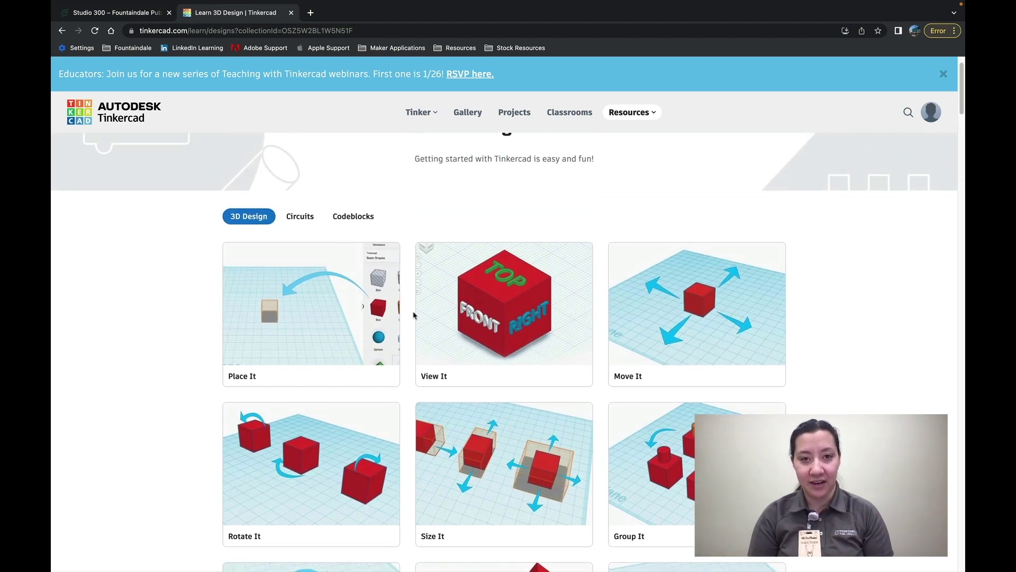
scroll(437, 309, up, 1)
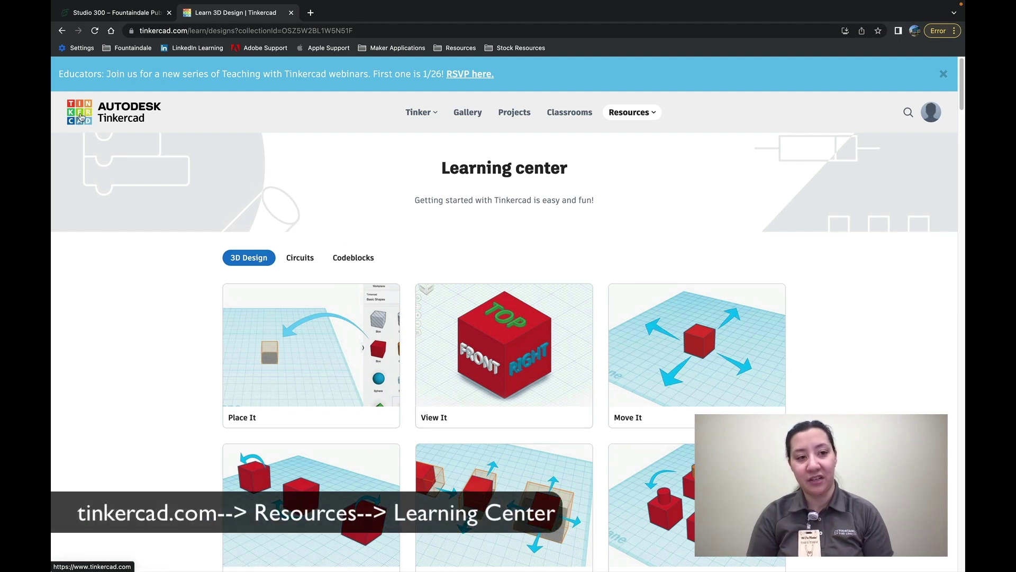
click(652, 115)
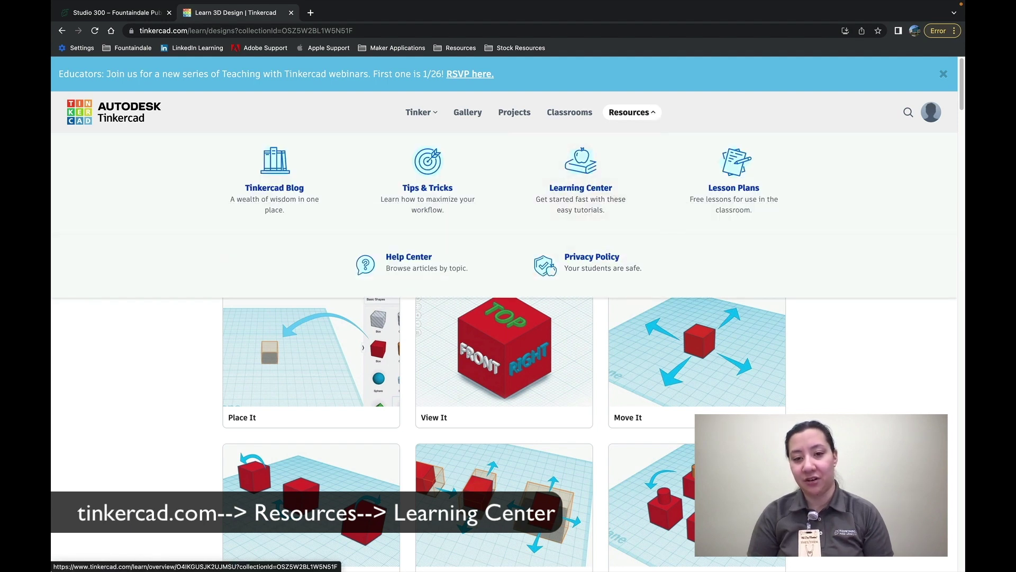
click(910, 406)
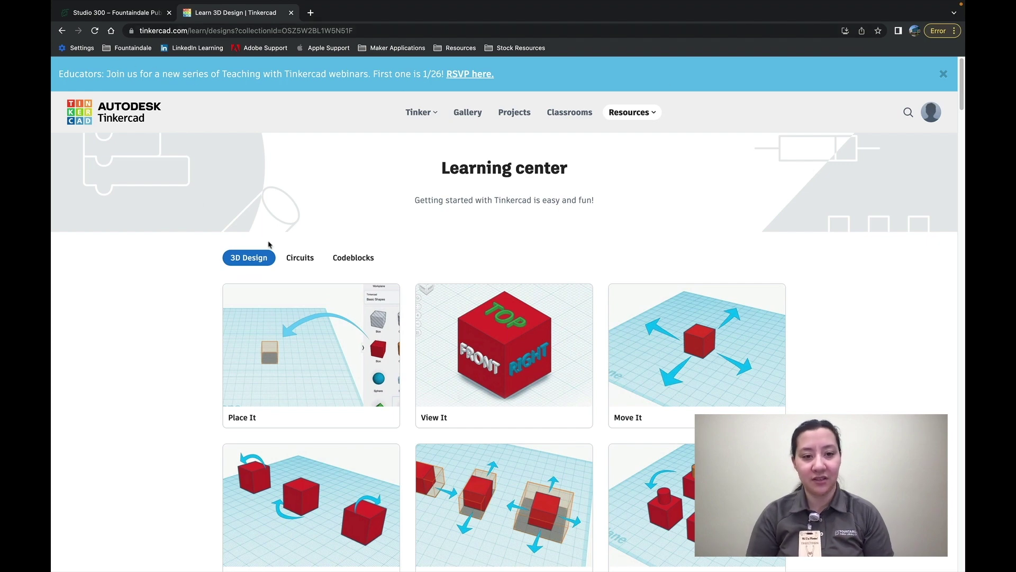
Step: Return to the dashboard and create a new 3D design
click(78, 117)
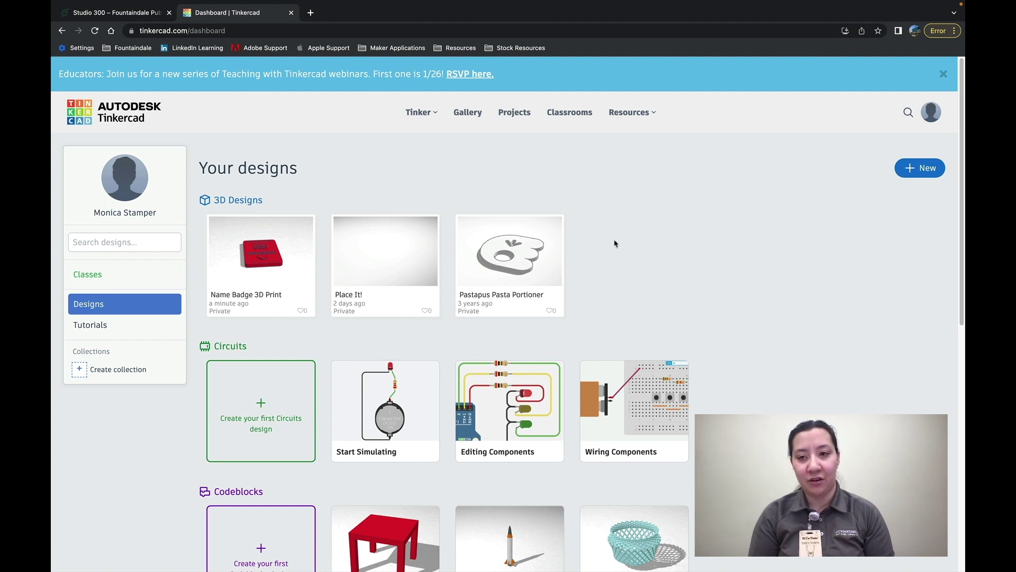
click(926, 173)
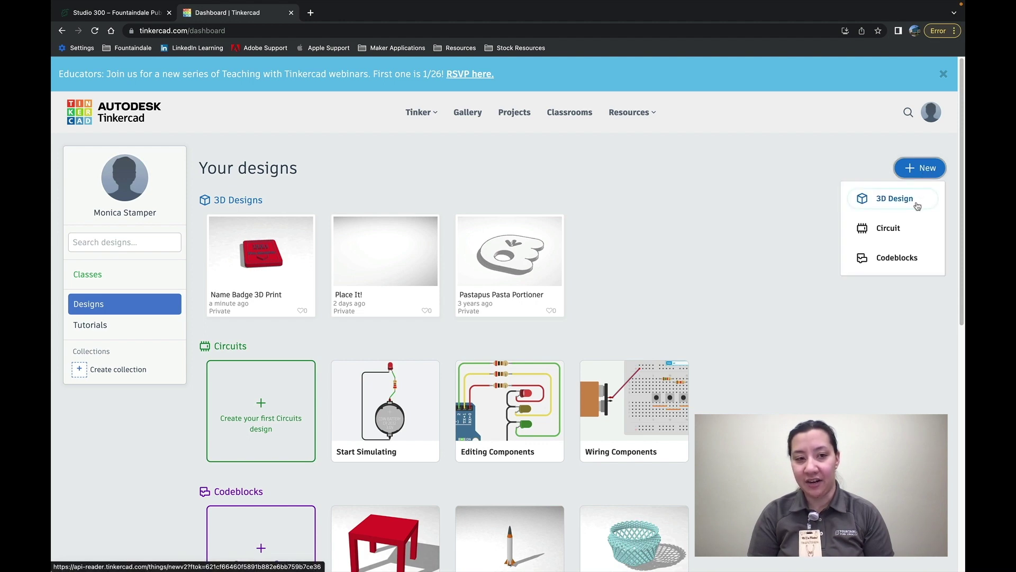
click(895, 198)
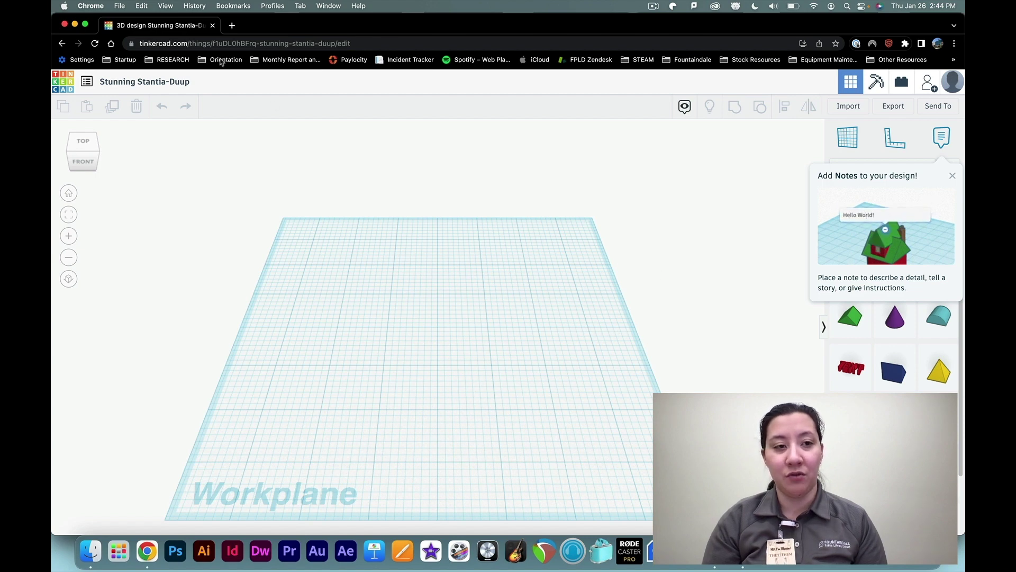
Step: Rename the design as "Name badge" and dismiss the tip about adding notes
click(160, 83)
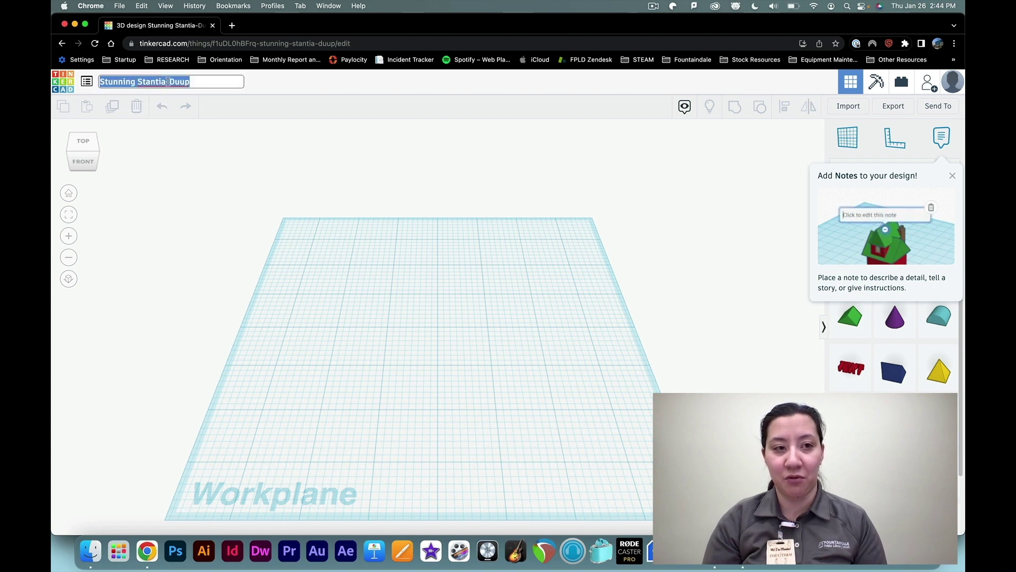
text(Name)
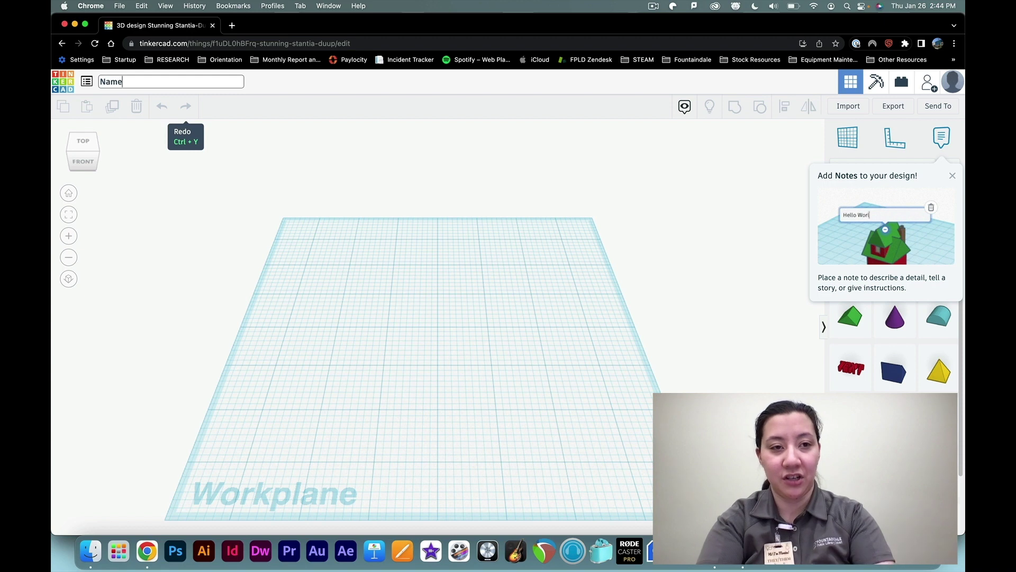
text( badge)
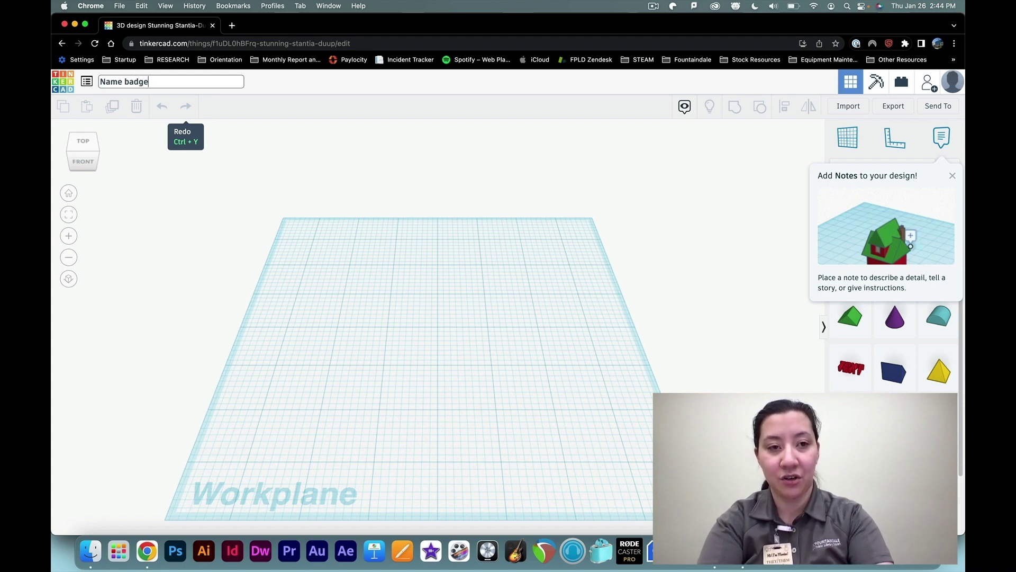
click(175, 206)
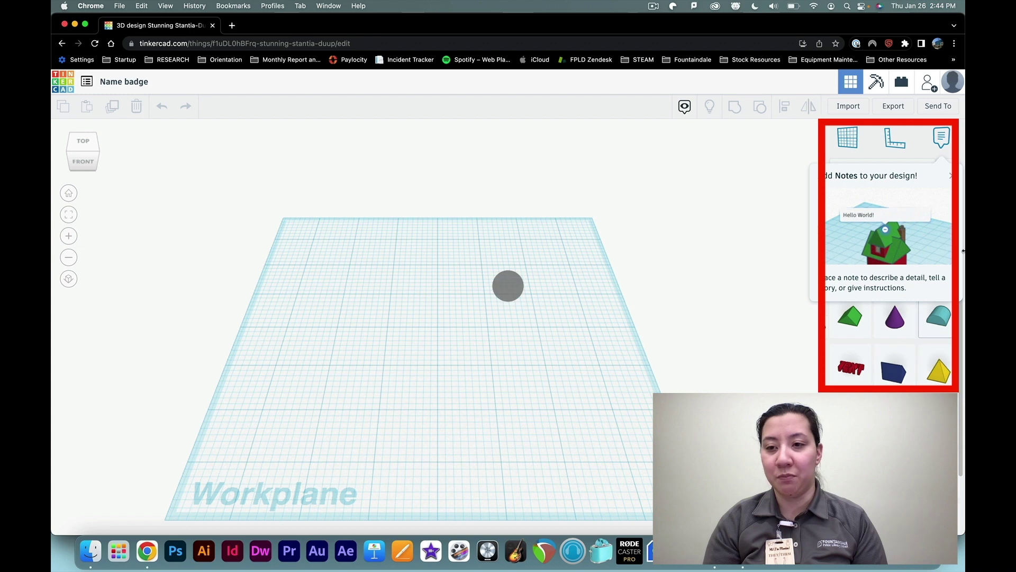
click(951, 176)
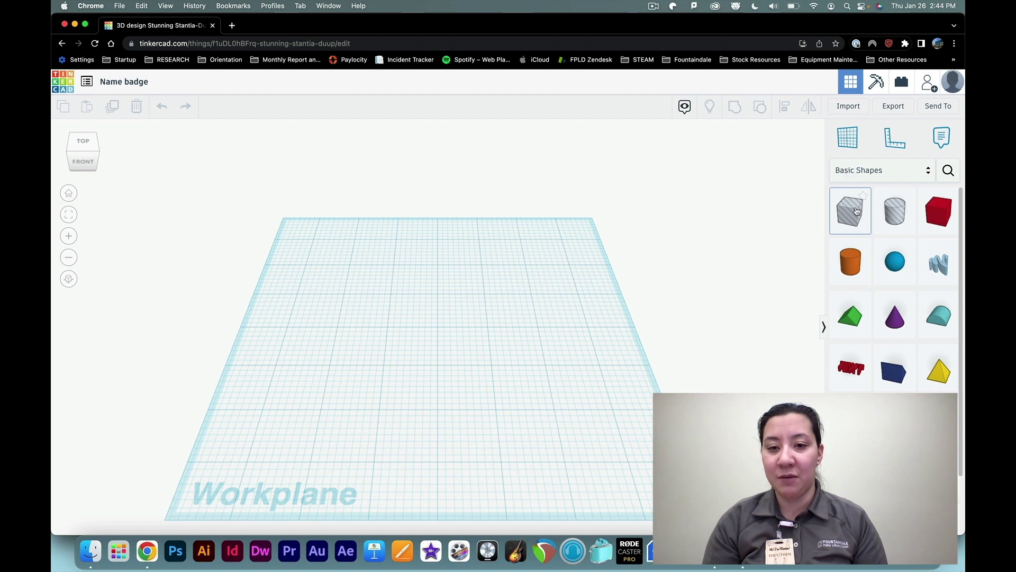
Step: Place a striped hole box near the workplane's centre and change it to a red solid
drag(856, 211, 516, 353)
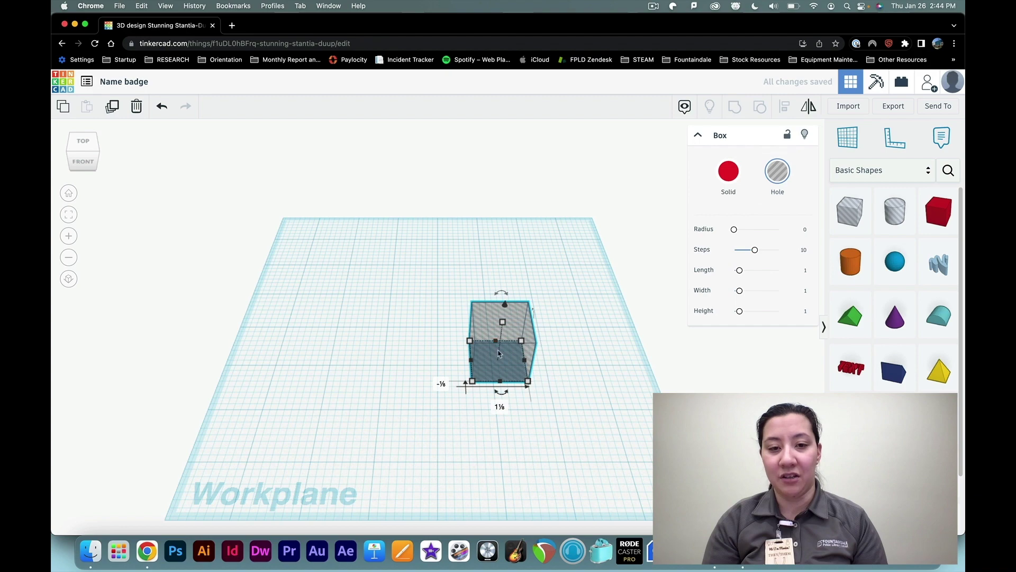
scroll(504, 343, up, 5)
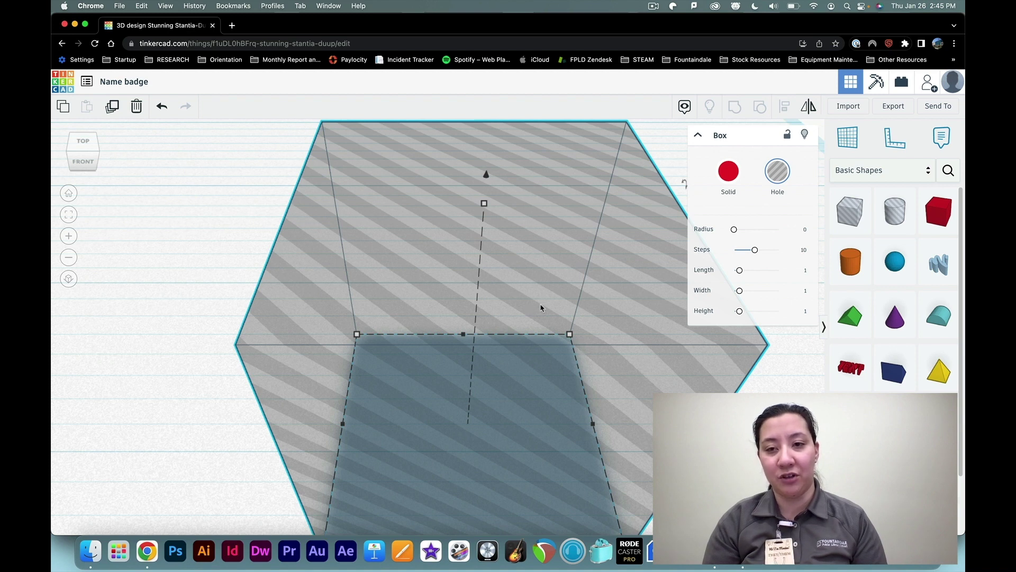
click(729, 171)
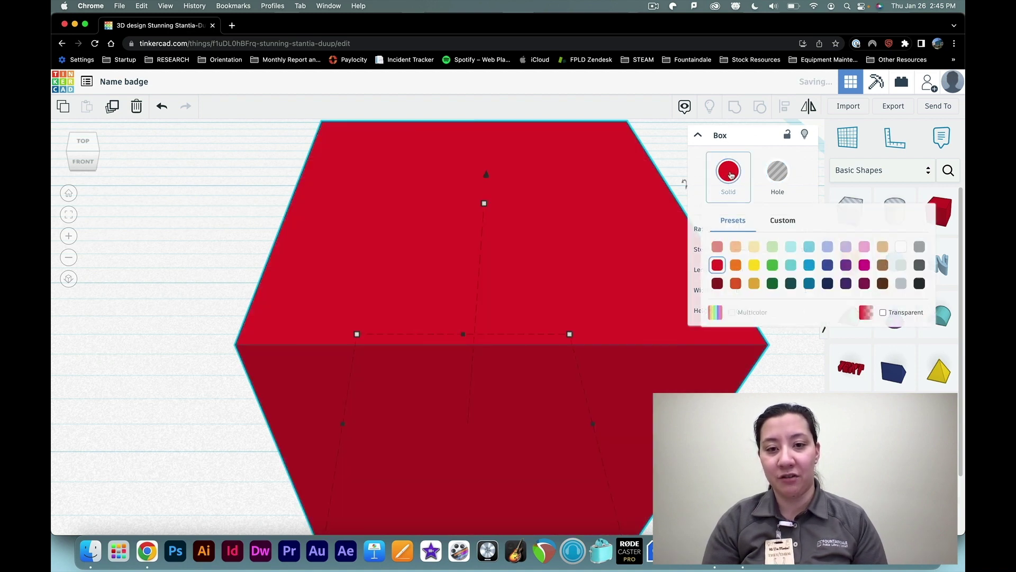
Step: Delete the converted box from the workplane
scroll(535, 279, down, 8)
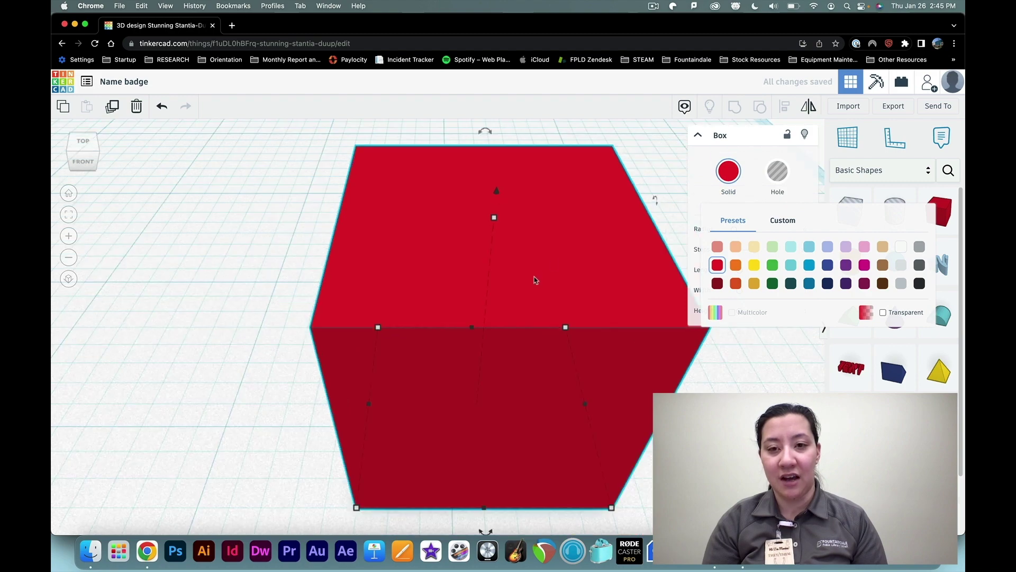
click(532, 270)
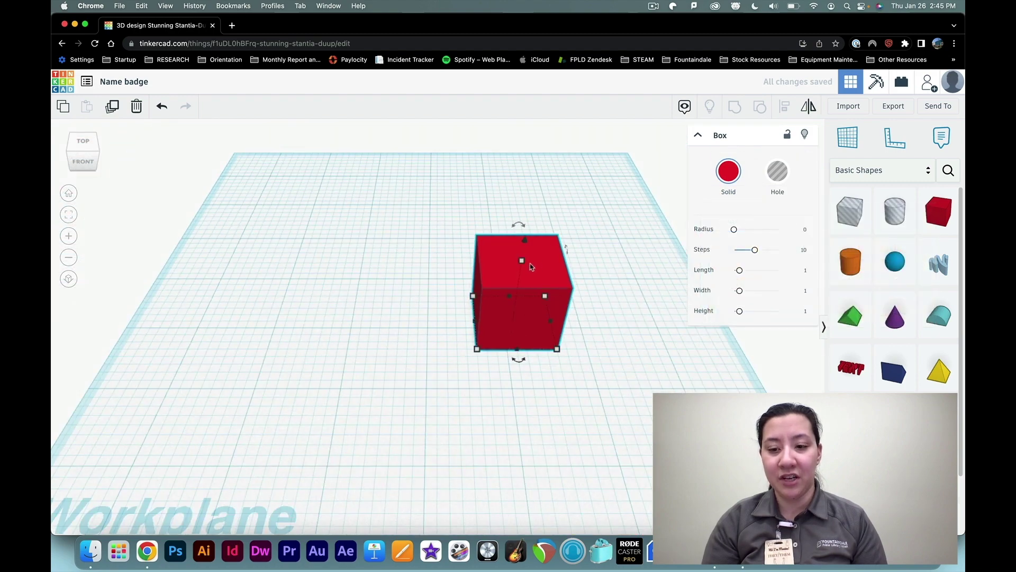
key(Delete)
Step: Place a red solid box from the basic shapes near the middle of the workplane
scroll(554, 354, up, 2)
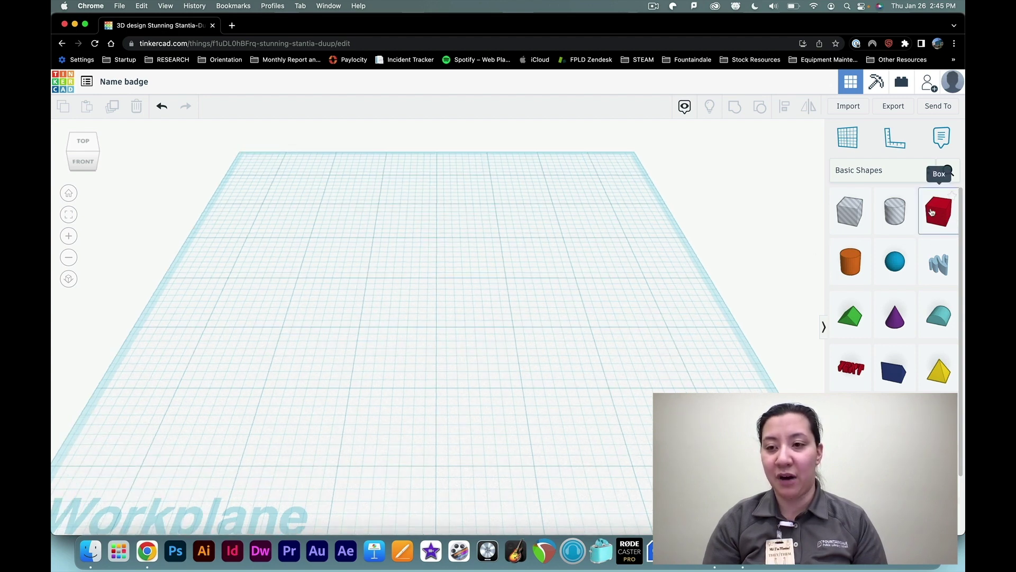
drag(938, 212, 445, 343)
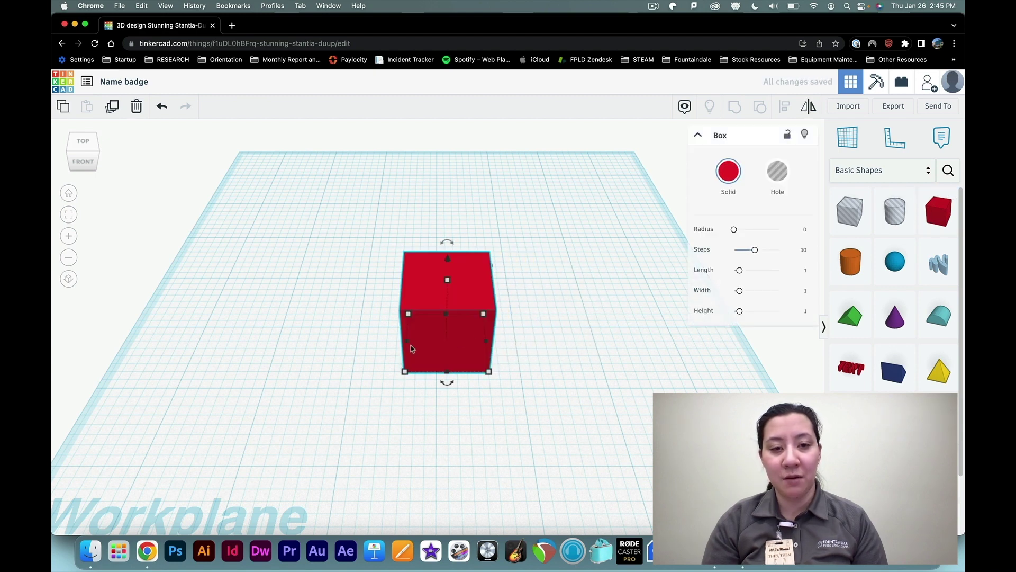
Step: Check the measurement units in the workspace settings and close them without changing anything
mouse_move(414, 316)
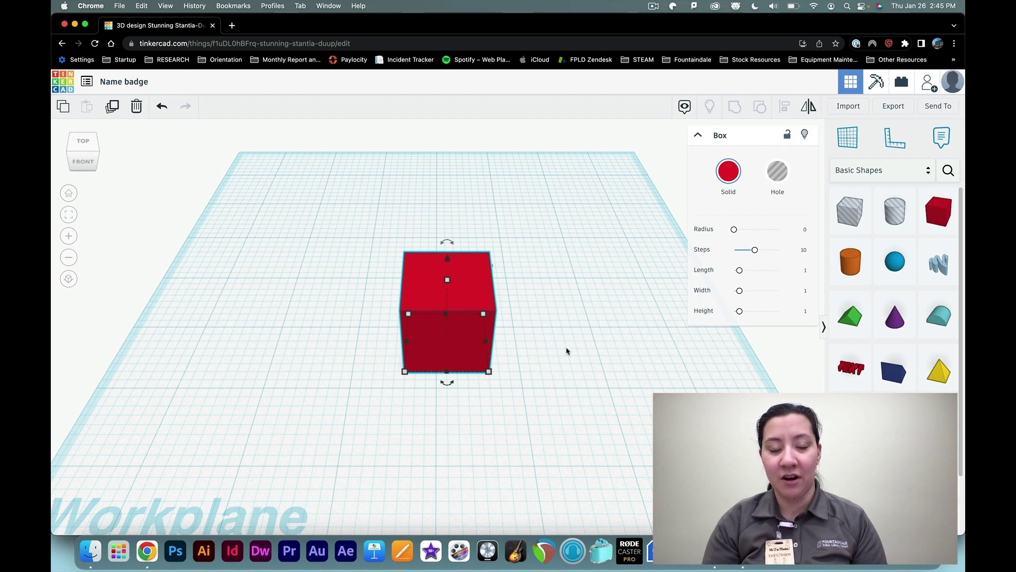
scroll(561, 339, up, 5)
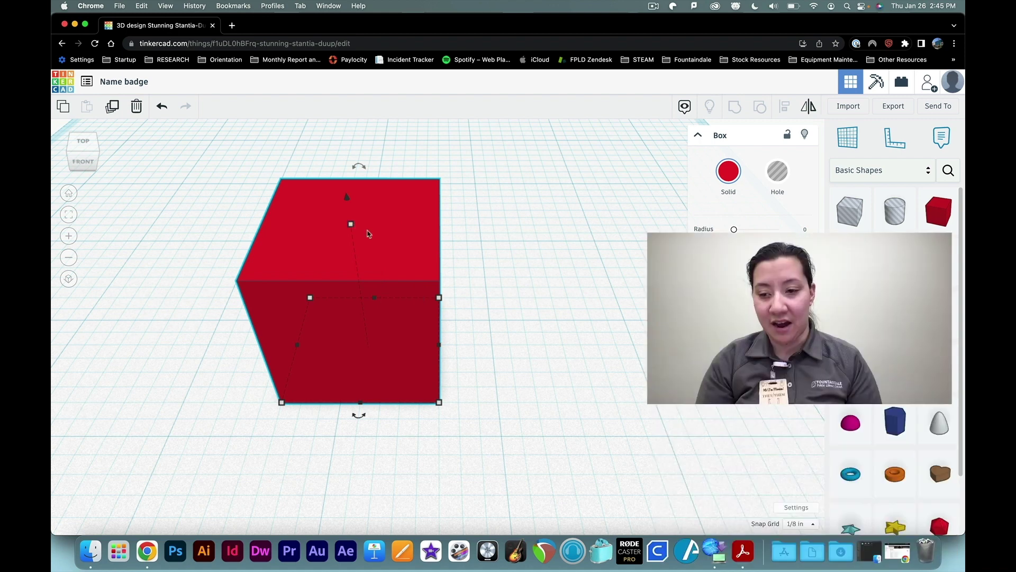
click(815, 511)
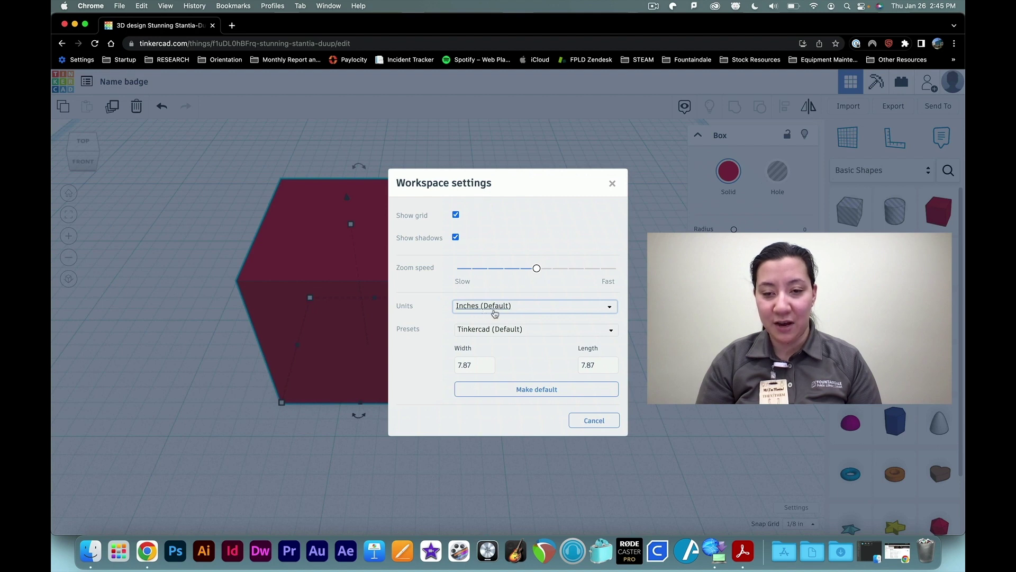
click(595, 421)
Step: Resize the box to 1¼ in high and 2 in wide, and lengthen it both backward and toward the front
mouse_move(353, 228)
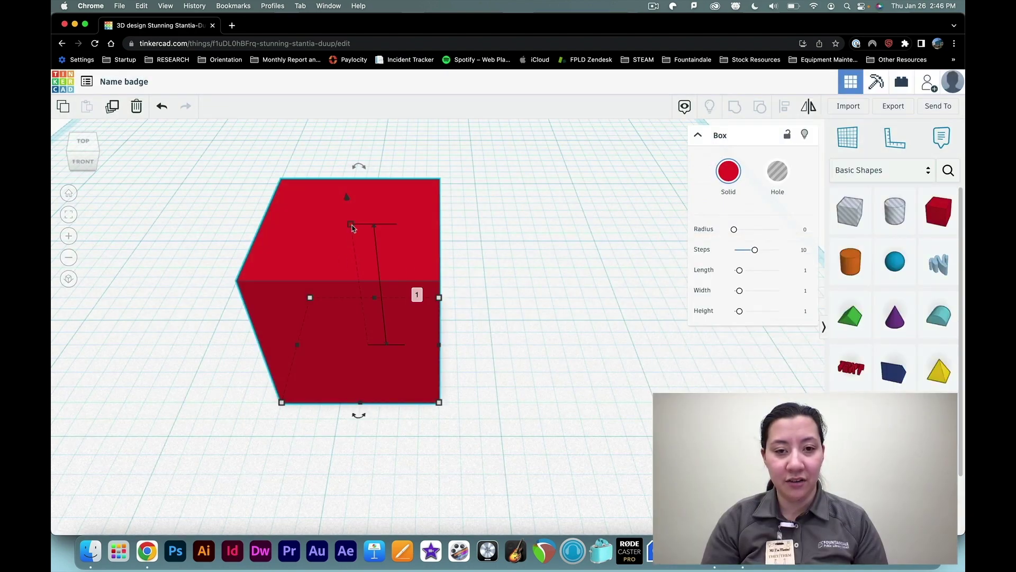
drag(353, 228, 330, 186)
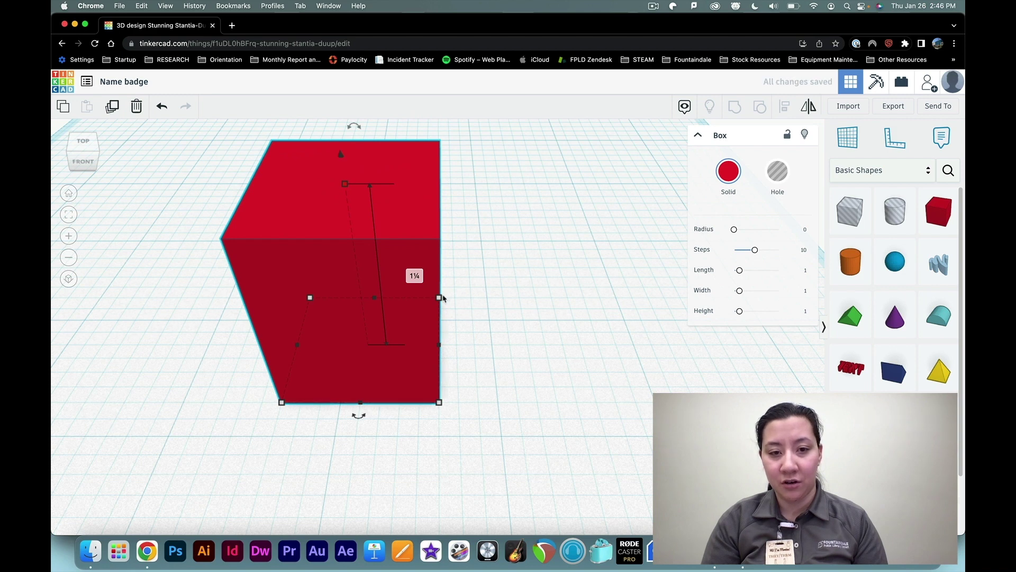
drag(439, 298, 536, 192)
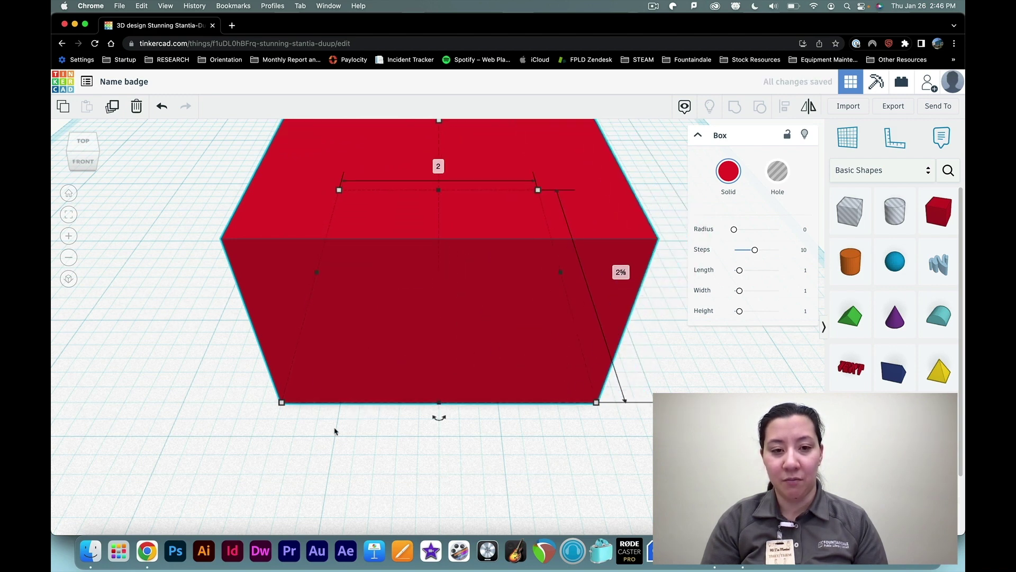
drag(441, 406, 439, 456)
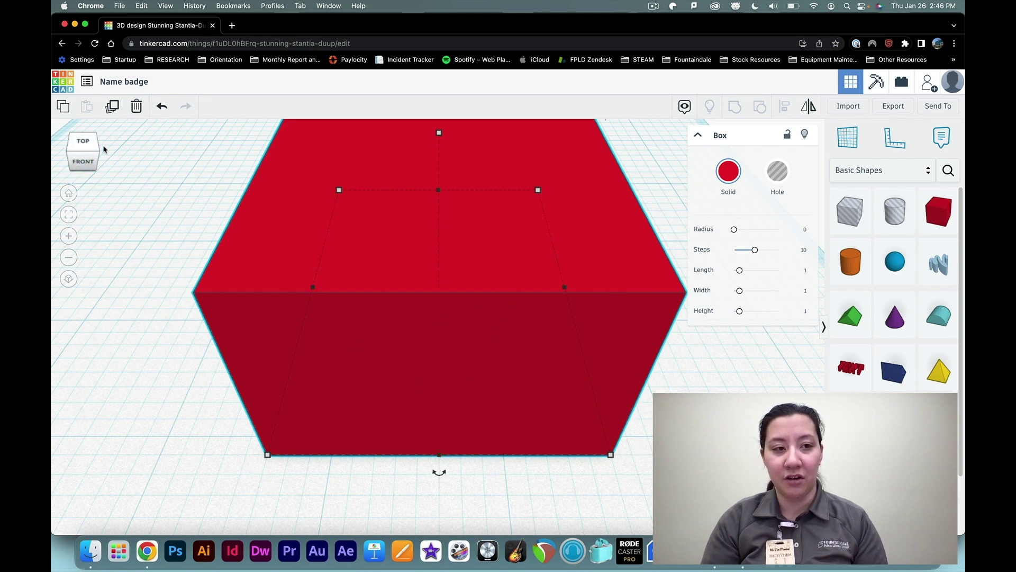
Step: Examine the box from above, from the front and at oblique angles, at different zoom levels
right_drag(321, 264, 316, 329)
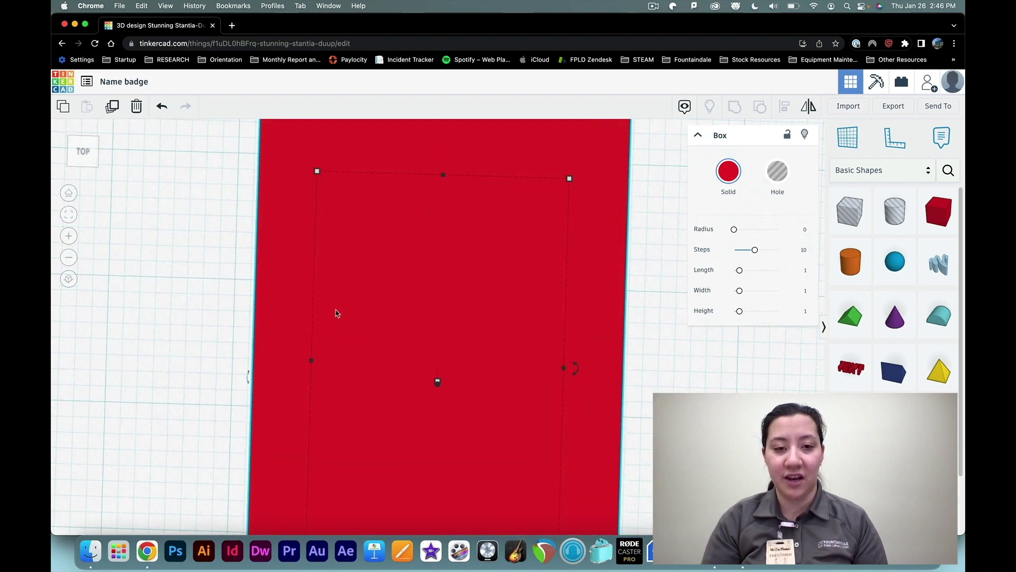
scroll(337, 313, down, 5)
key(Escape)
right_drag(390, 347, 386, 351)
click(385, 352)
right_drag(496, 368, 510, 276)
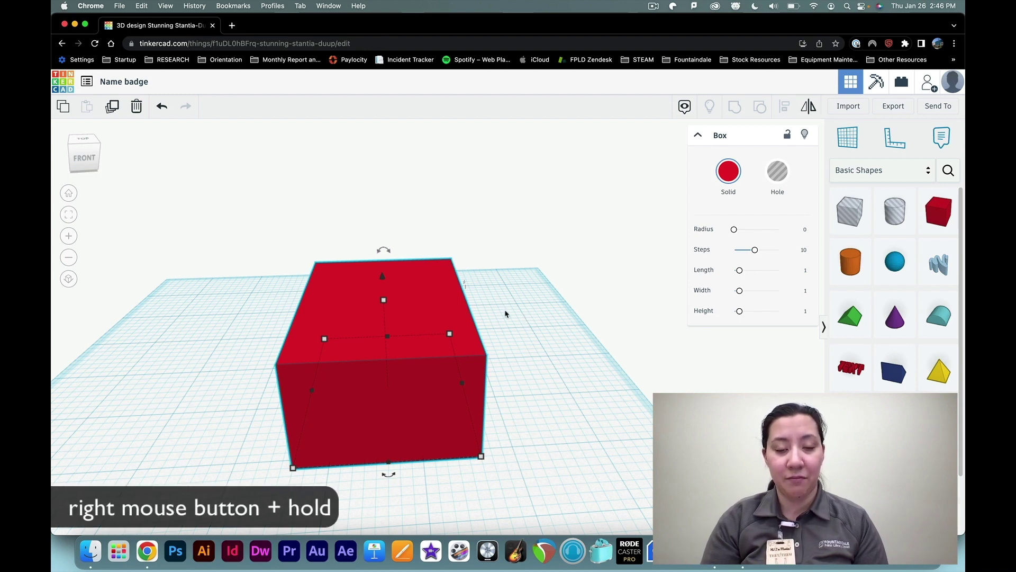
right_drag(512, 321, 658, 286)
right_drag(609, 317, 520, 317)
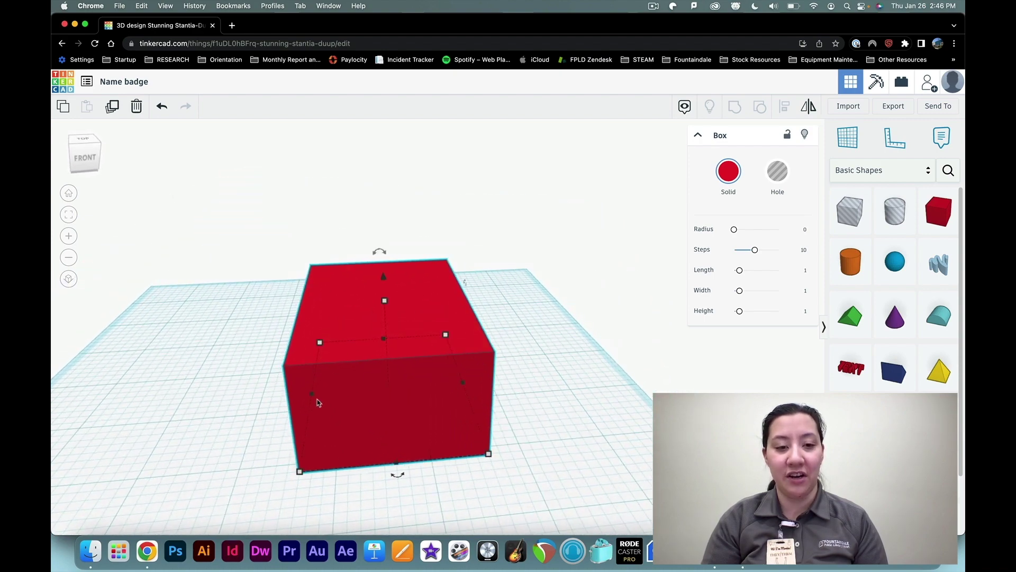
right_drag(393, 411, 414, 280)
right_drag(411, 368, 400, 386)
scroll(442, 392, up, 3)
scroll(400, 385, down, 2)
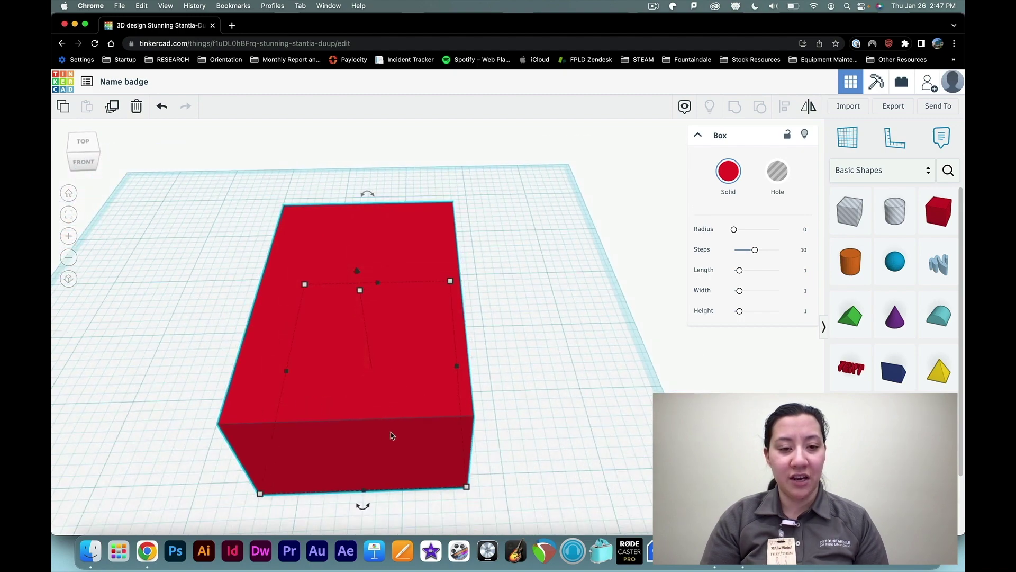
Step: Inspect the box in the standard front, left and back views, from the upper left corner, and from the upper front
click(84, 163)
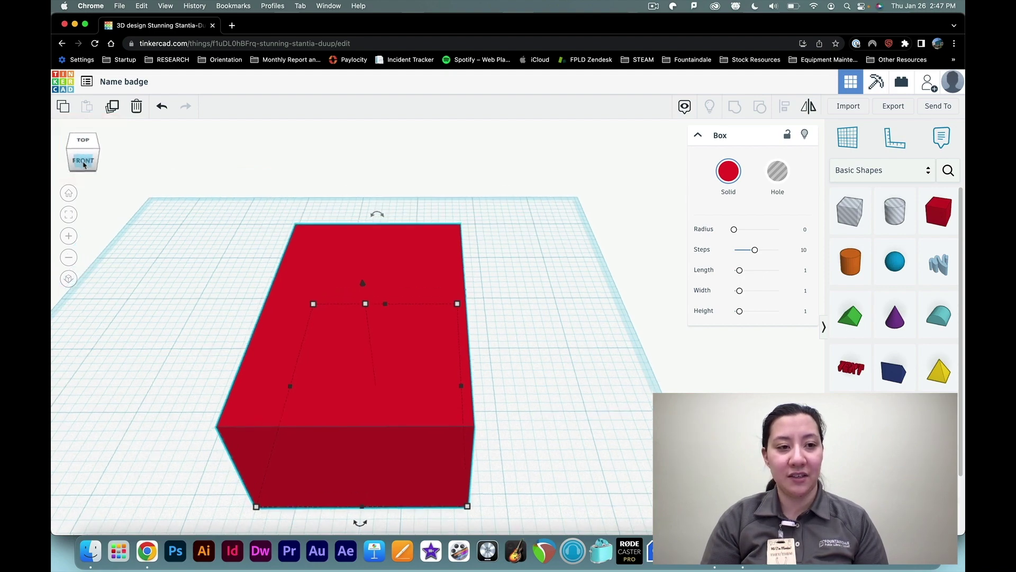
scroll(270, 239, down, 3)
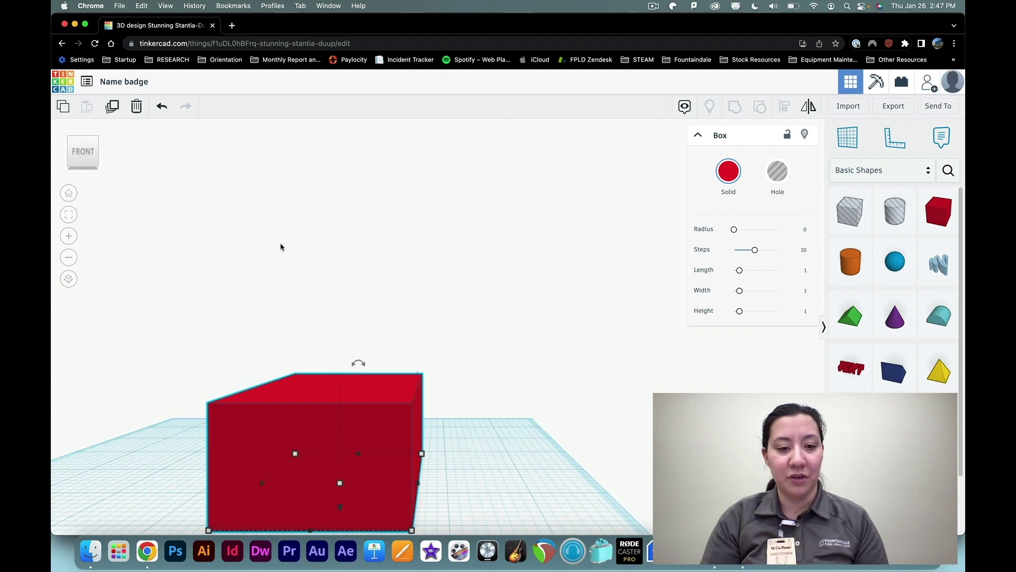
click(62, 152)
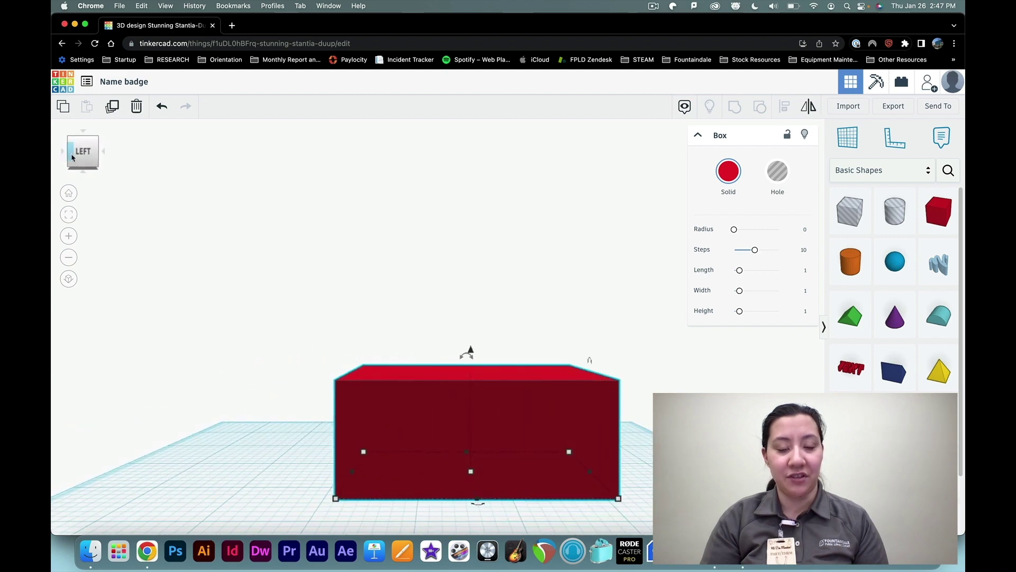
click(64, 153)
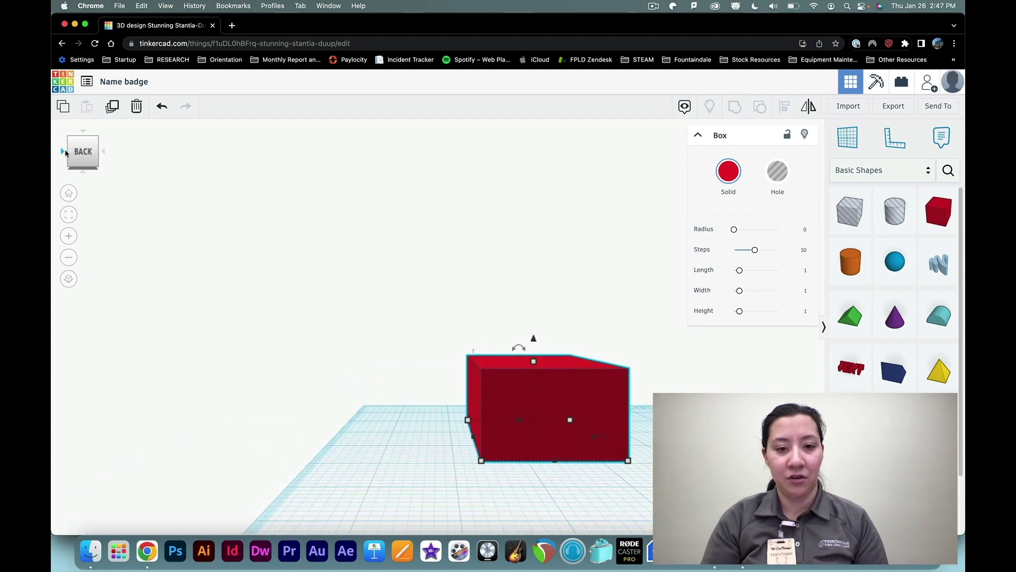
click(63, 152)
click(63, 152)
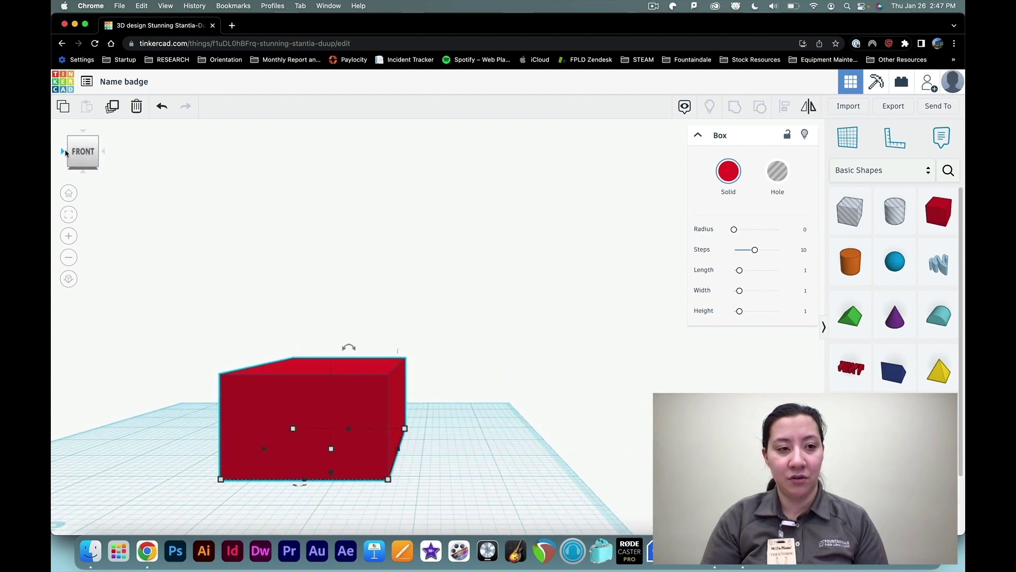
click(68, 141)
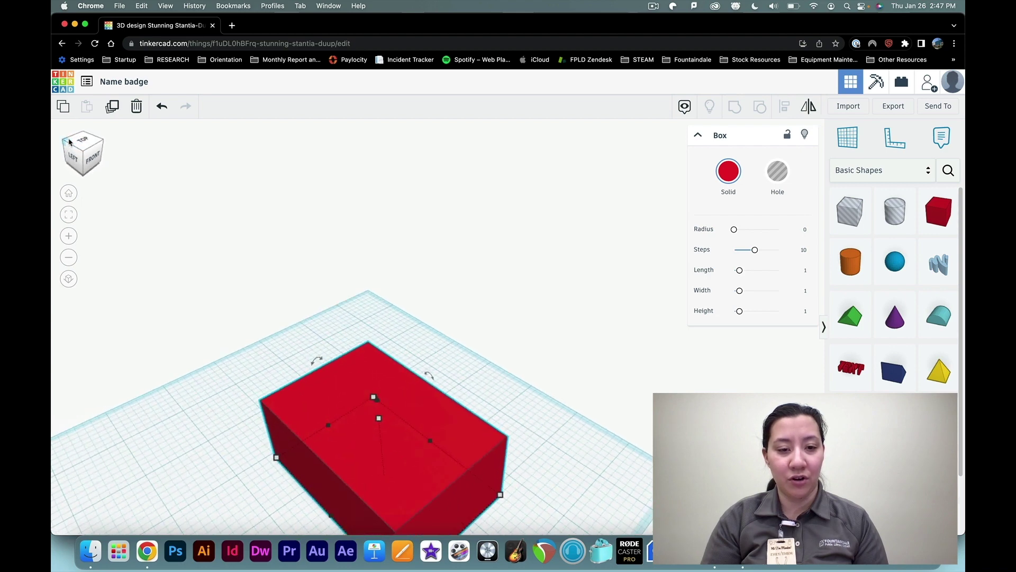
click(104, 147)
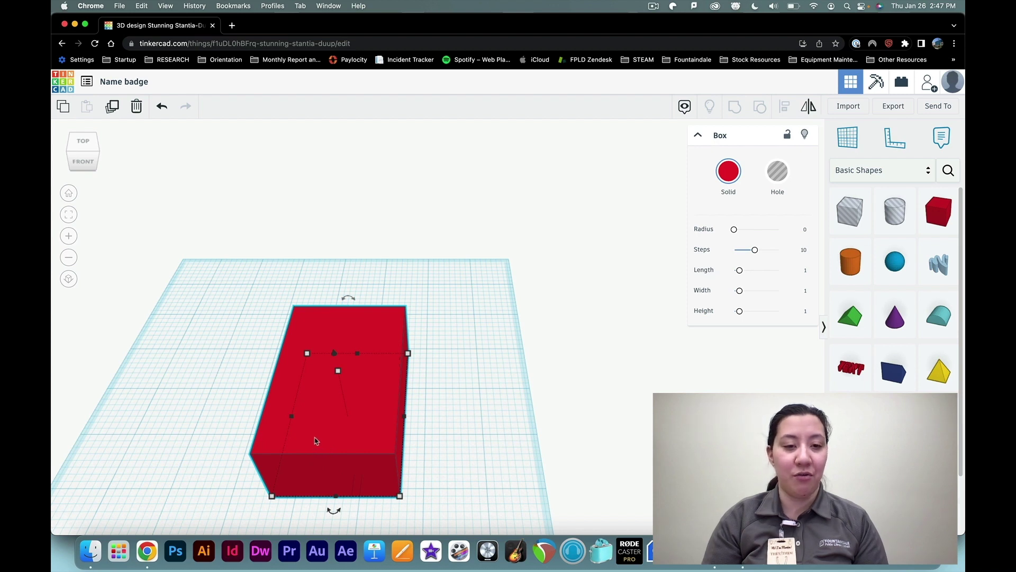
Step: Move the box toward the back and left of the workplane, and shift it slightly back to the right
scroll(294, 427, down, 3)
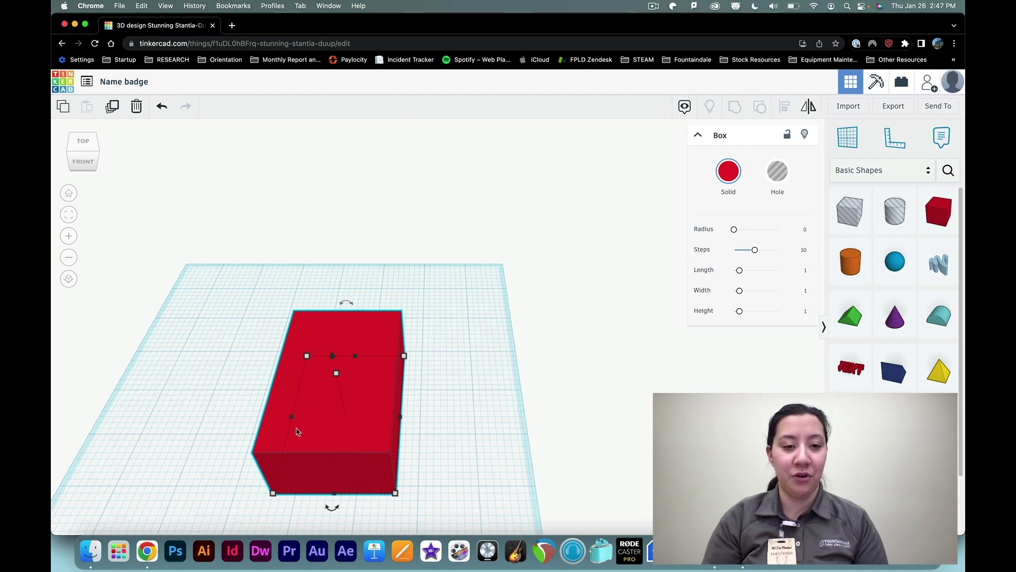
scroll(294, 428, down, 1)
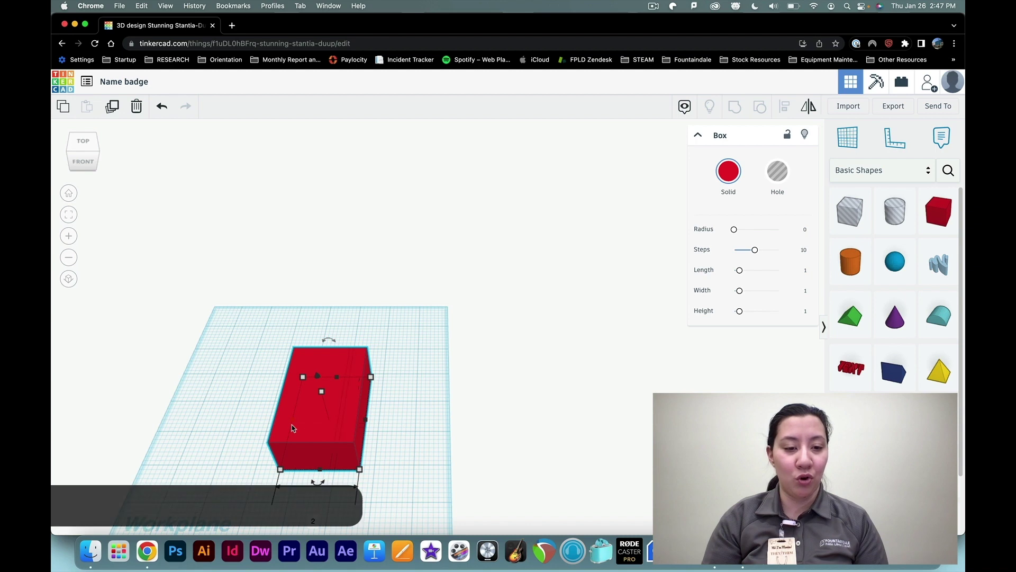
scroll(293, 428, down, 1)
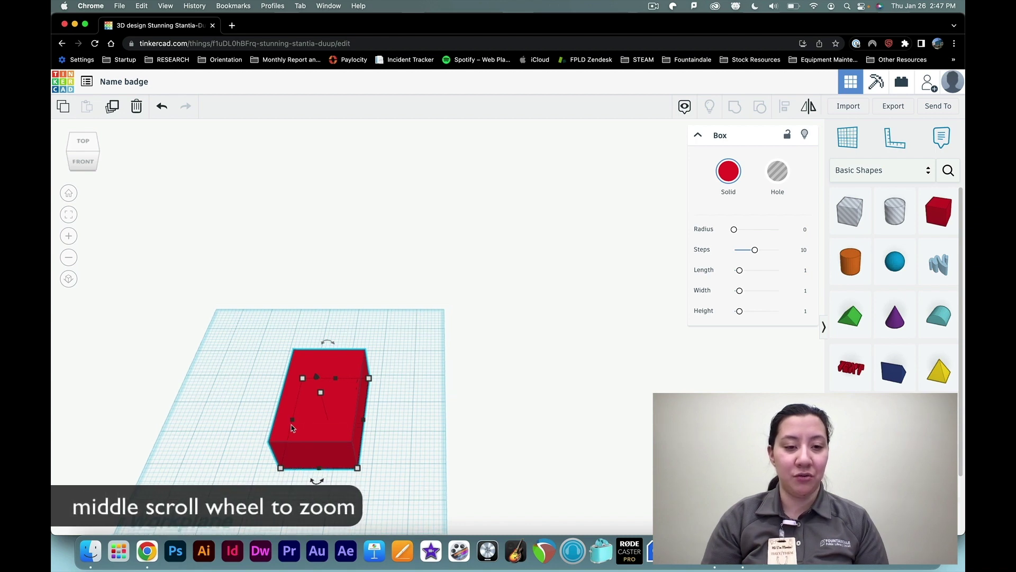
scroll(292, 428, up, 8)
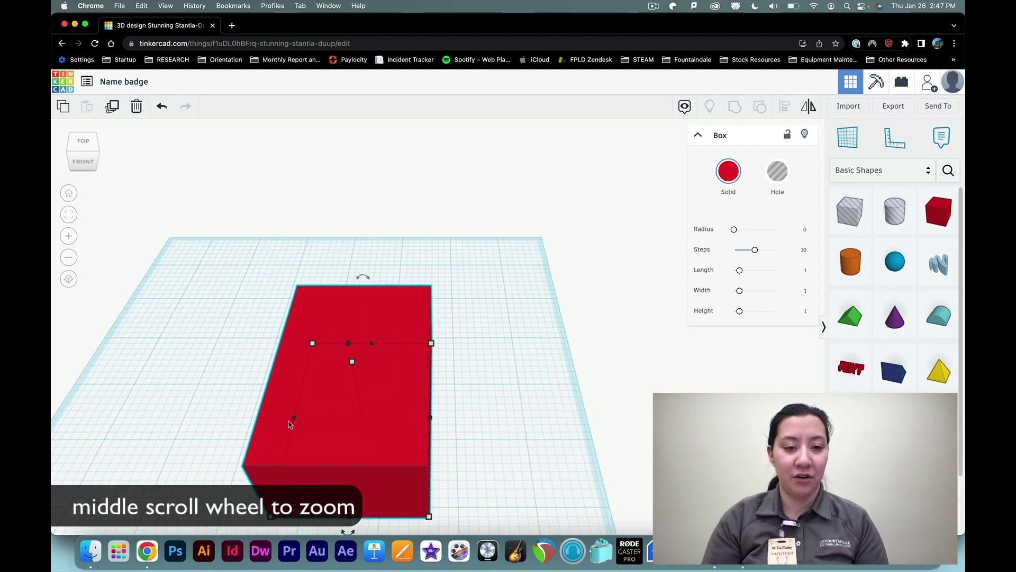
scroll(294, 421, up, 3)
scroll(295, 421, down, 4)
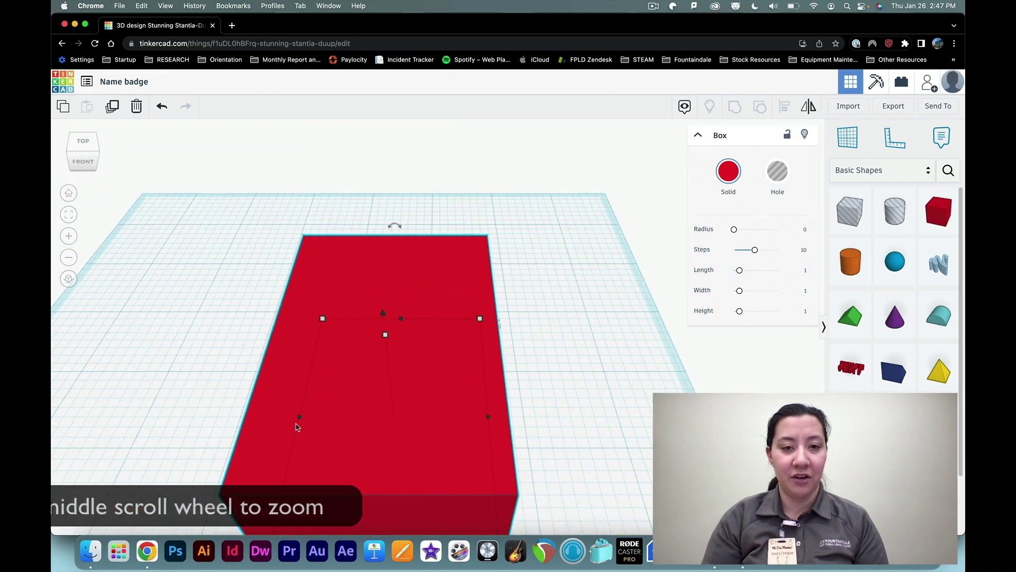
drag(369, 432, 318, 384)
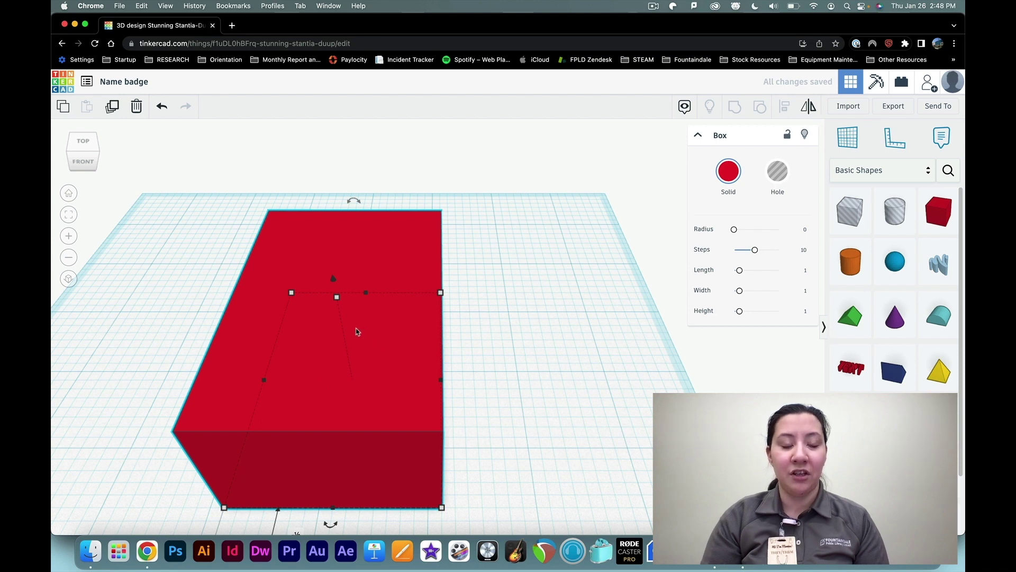
drag(360, 331, 393, 329)
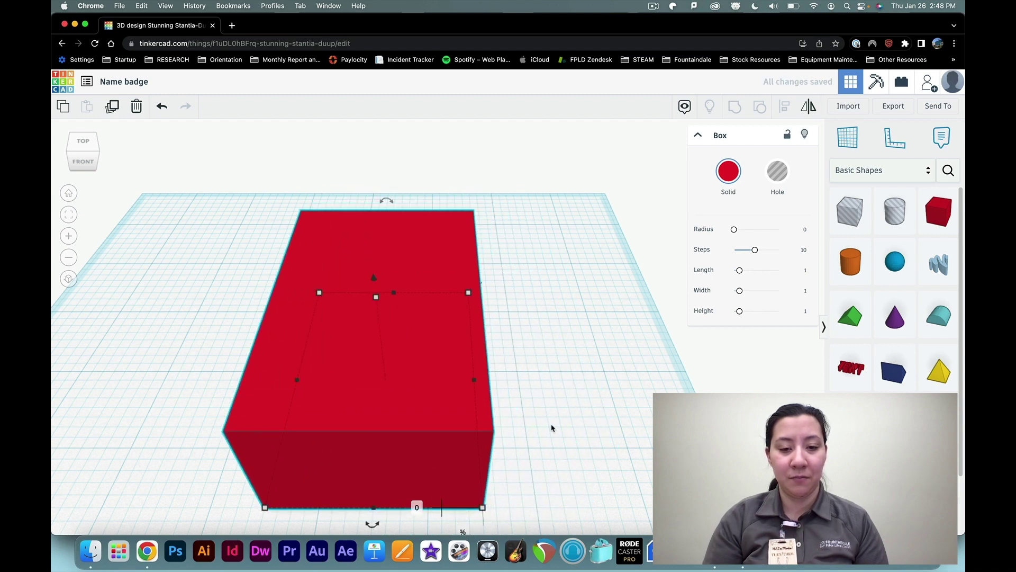
Step: Shorten the box to 2¾ in from its back edge, and set its length to 3 in
scroll(610, 386, down, 5)
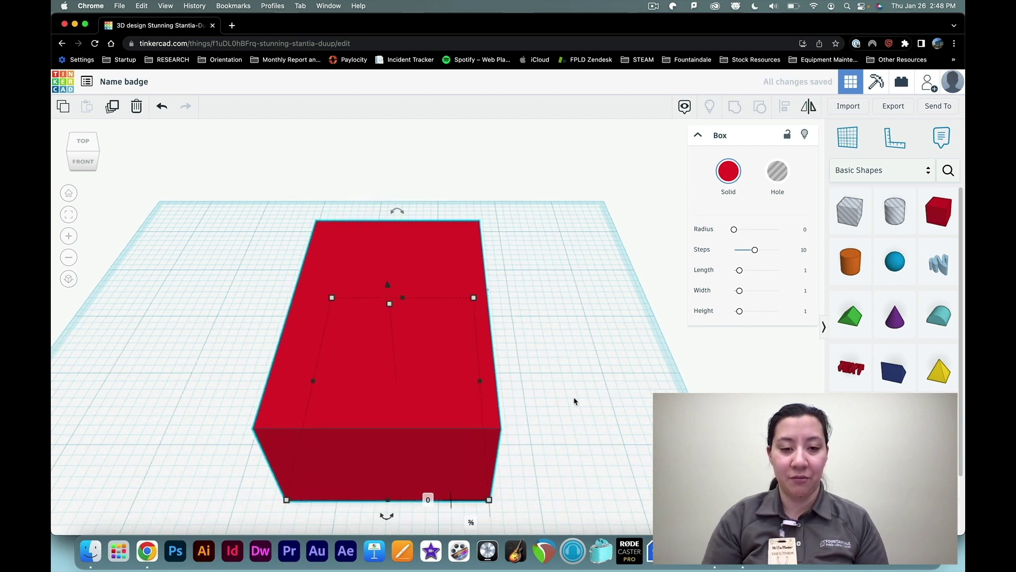
mouse_move(573, 402)
right_down()
mouse_move(560, 399)
mouse_move(563, 416)
right_up()
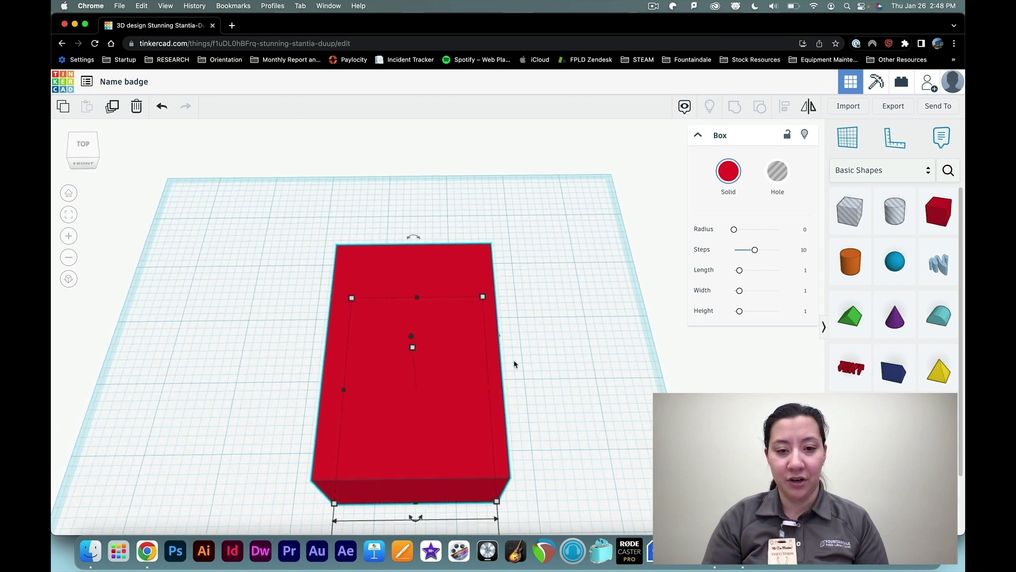
mouse_move(487, 301)
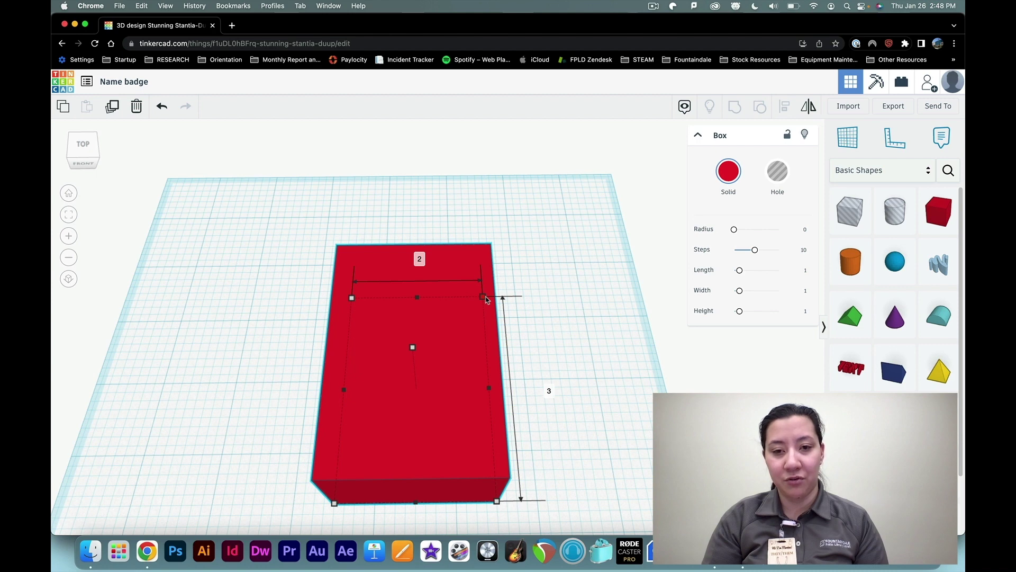
mouse_move(486, 300)
mouse_down()
mouse_move(509, 278)
mouse_move(532, 276)
mouse_move(508, 281)
mouse_move(483, 319)
mouse_move(499, 315)
mouse_move(489, 316)
mouse_up()
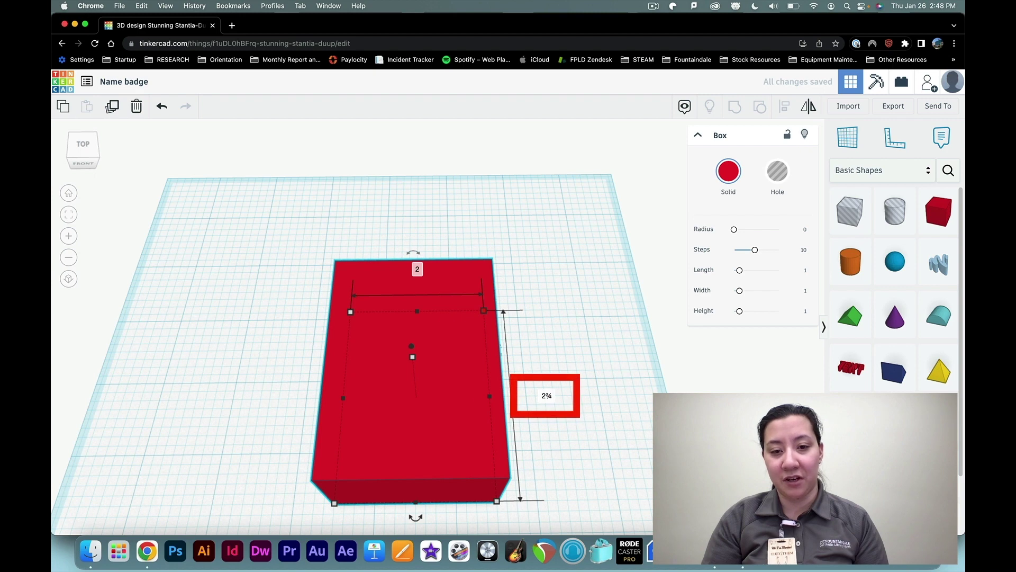
click(547, 403)
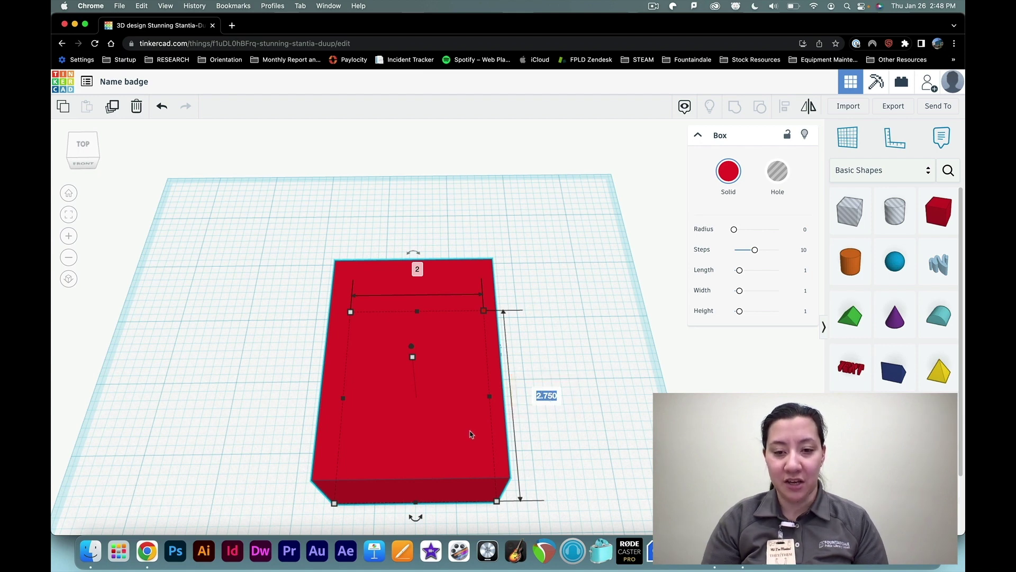
text(3)
key(Return)
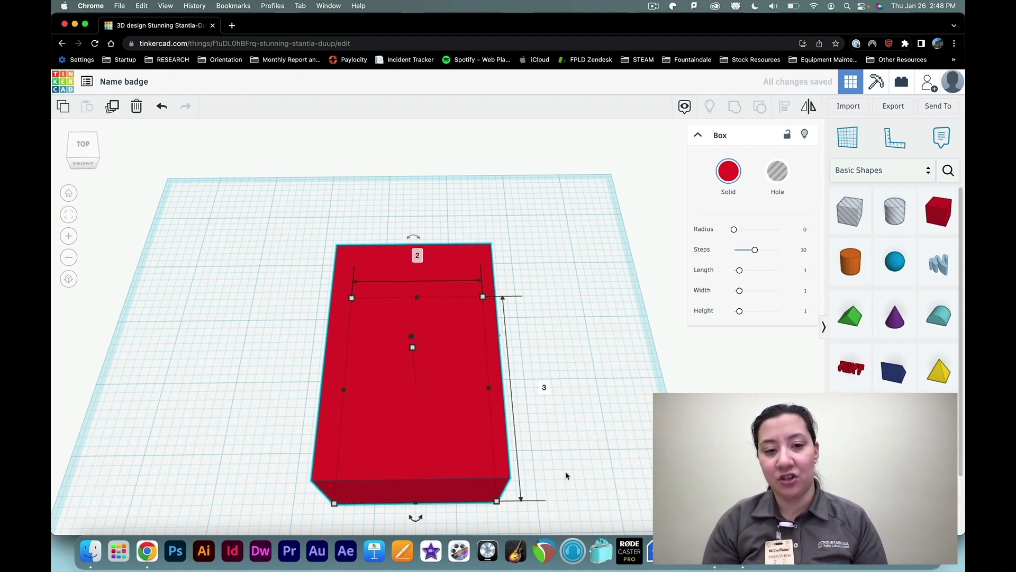
Step: Lower the top of the box to ⅝ in and set its height to 0.5 in
right_drag(559, 477, 556, 410)
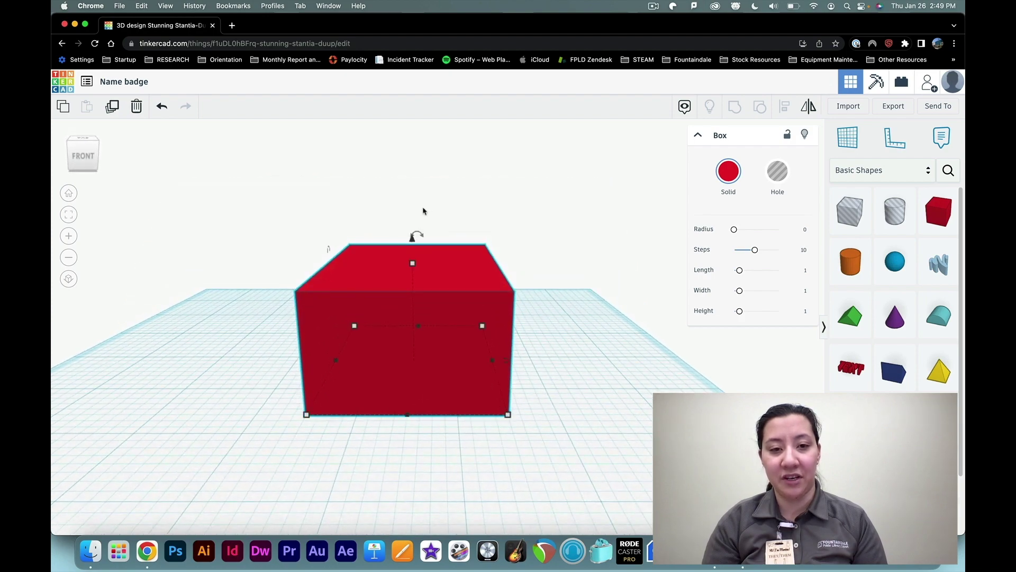
mouse_move(414, 263)
drag(414, 264, 412, 313)
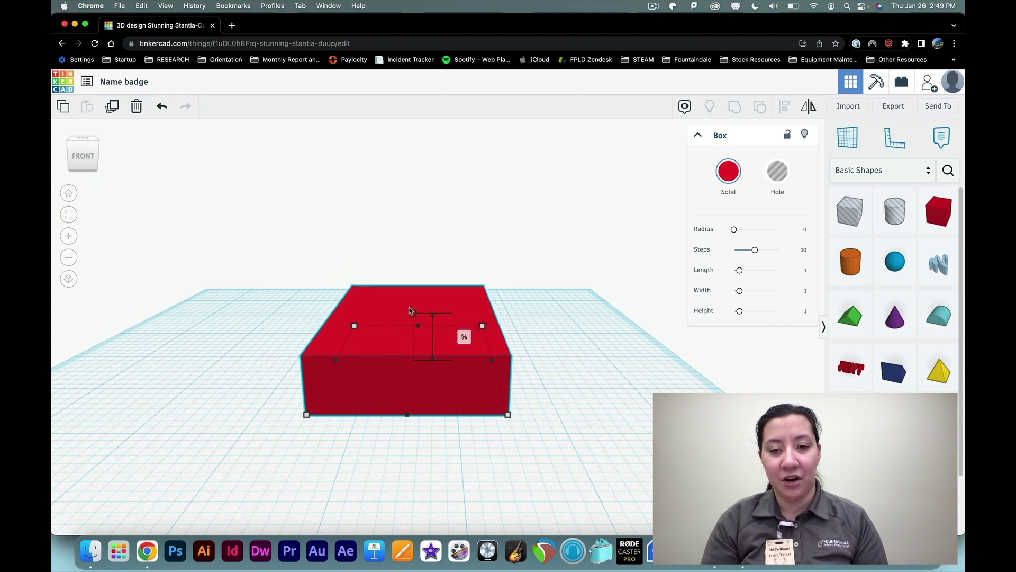
click(466, 338)
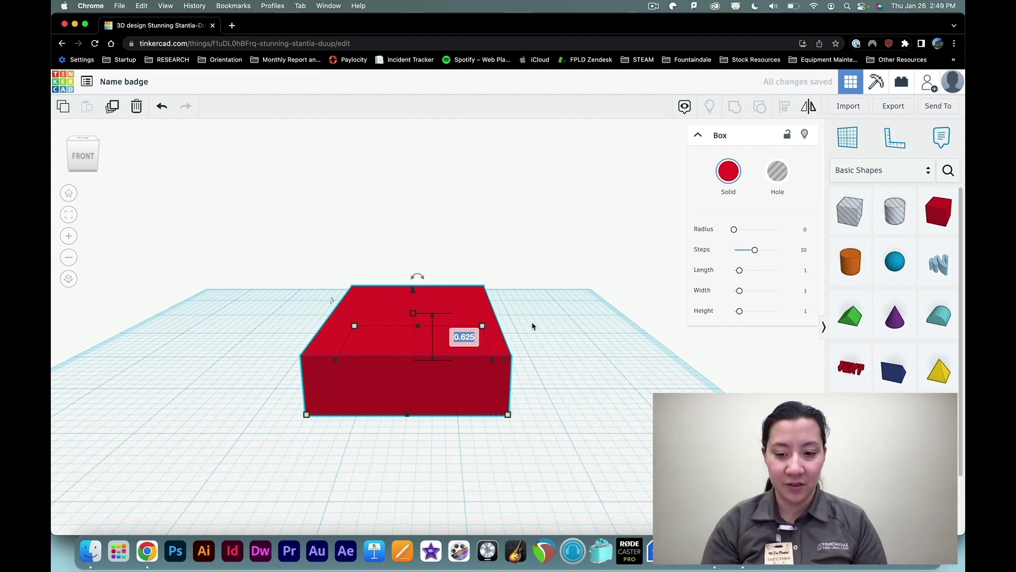
text(0.5)
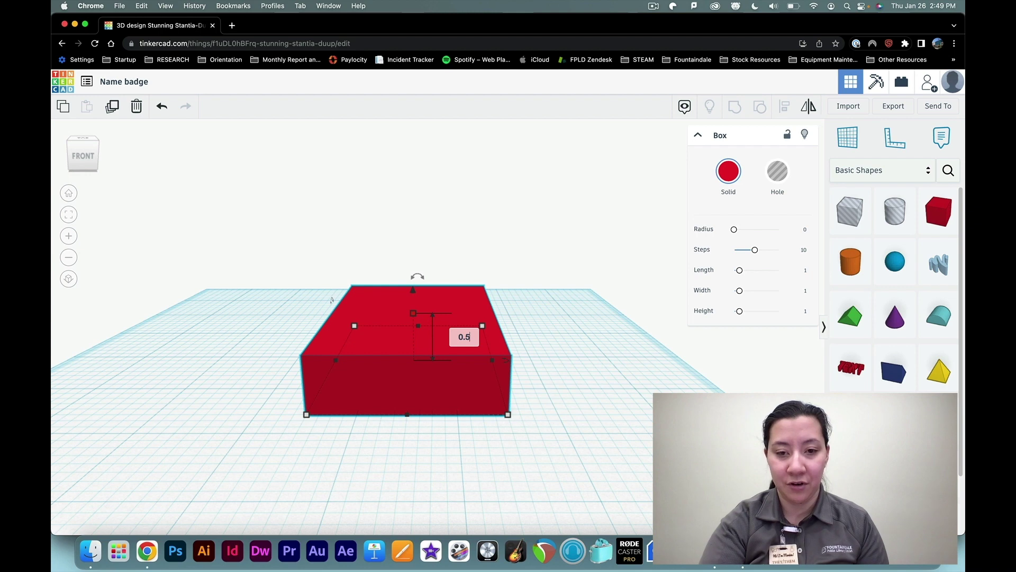
key(Return)
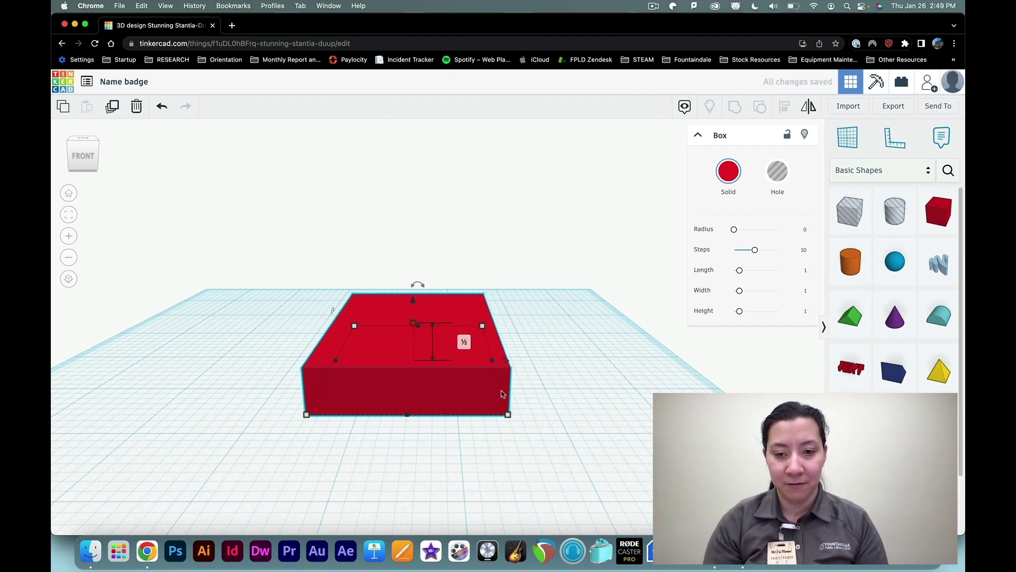
Step: Set the box's height to 0.35 in and deselect it to check the thinner badge base
click(469, 345)
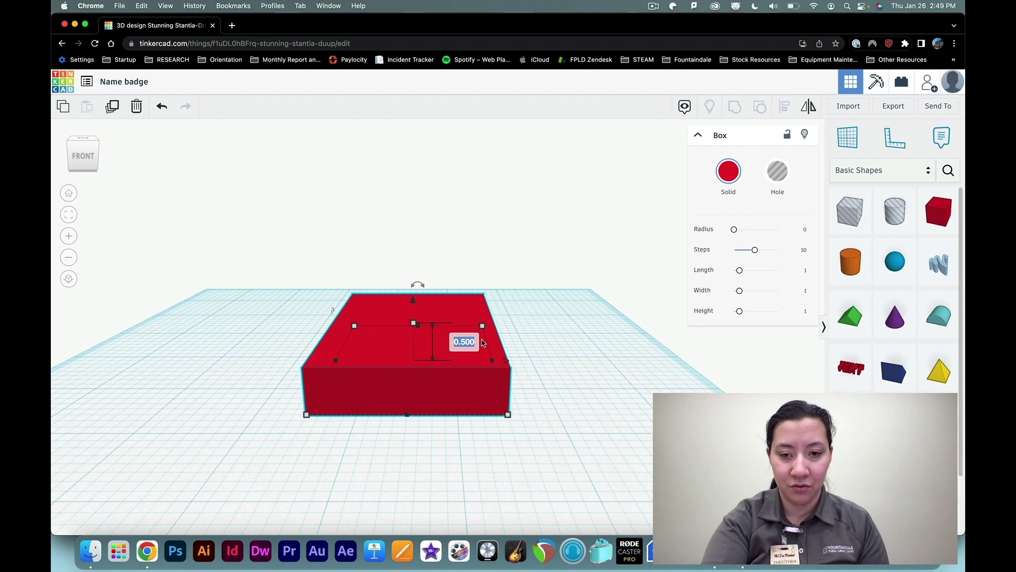
text(0)
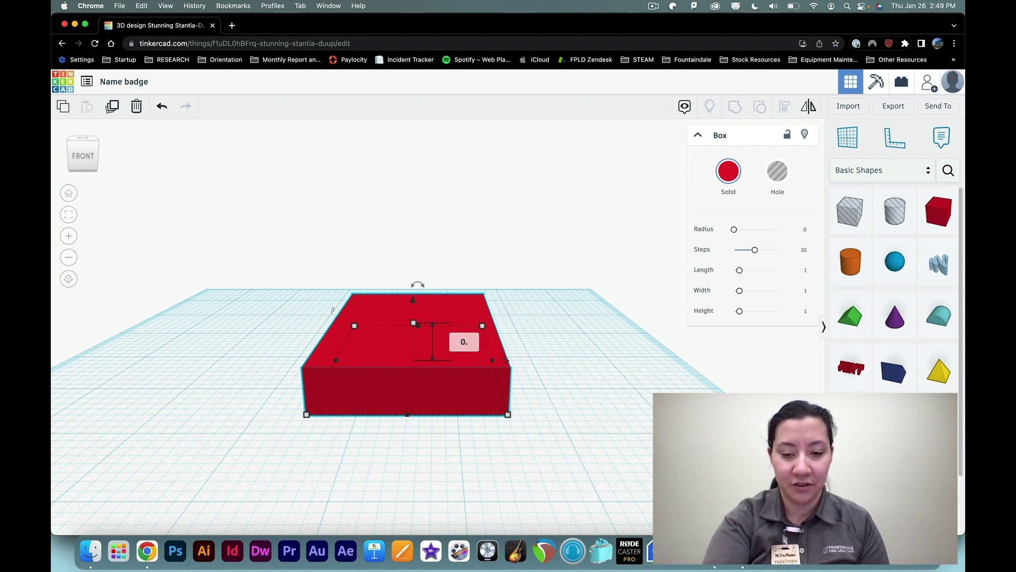
text(.)
key(Return)
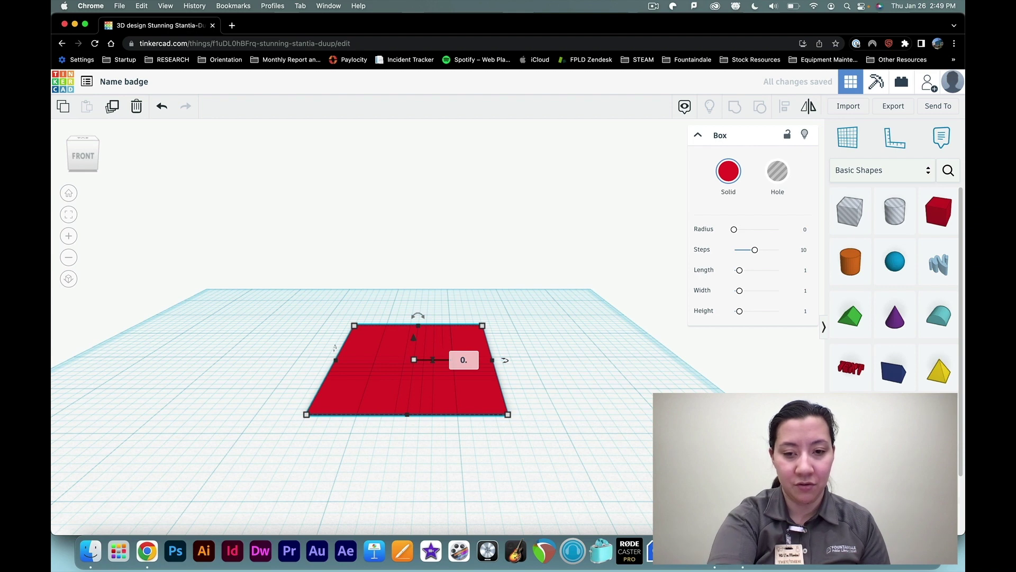
text(0.35)
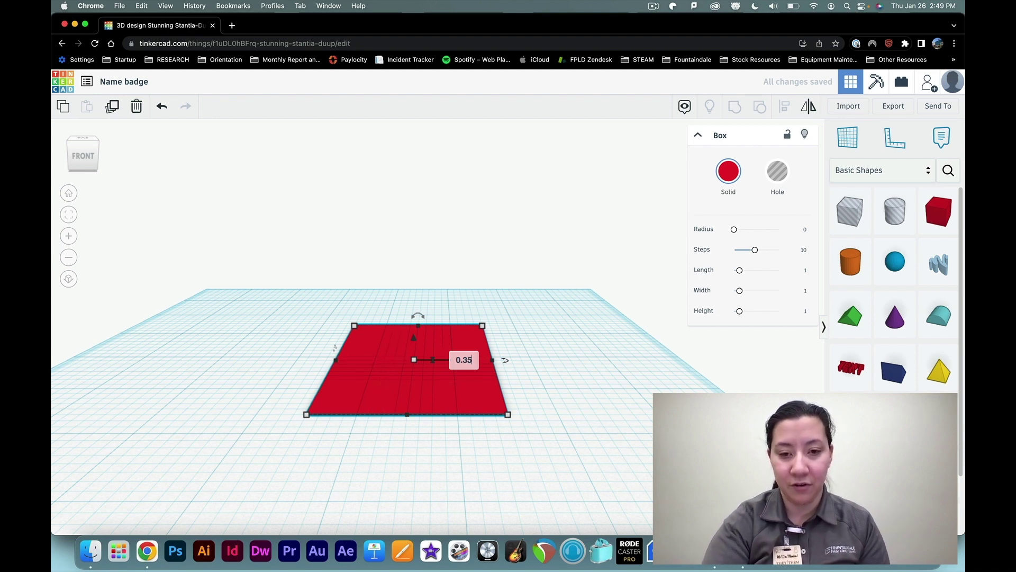
key(Return)
click(505, 455)
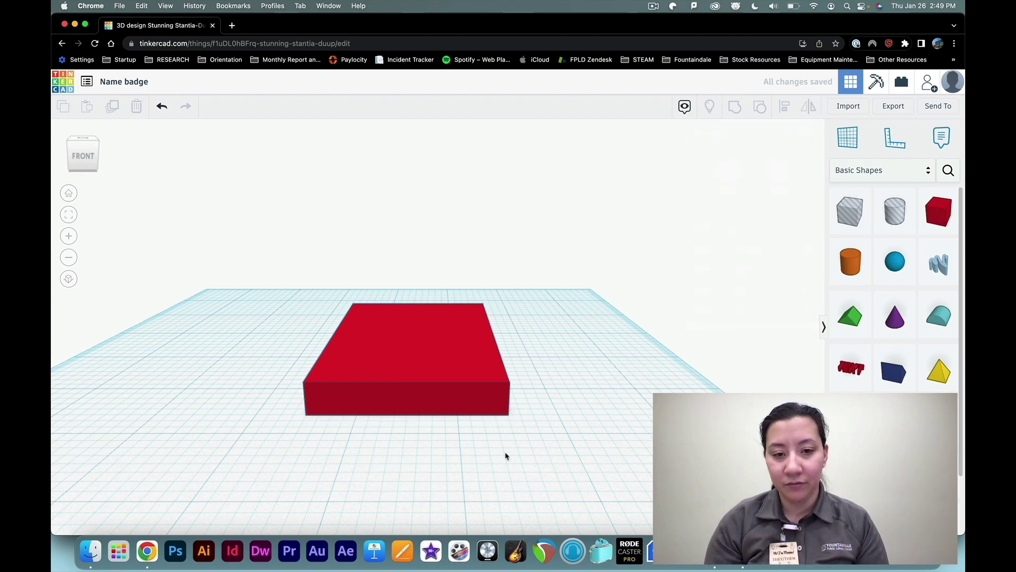
right_drag(597, 406, 391, 441)
right_drag(495, 451, 610, 450)
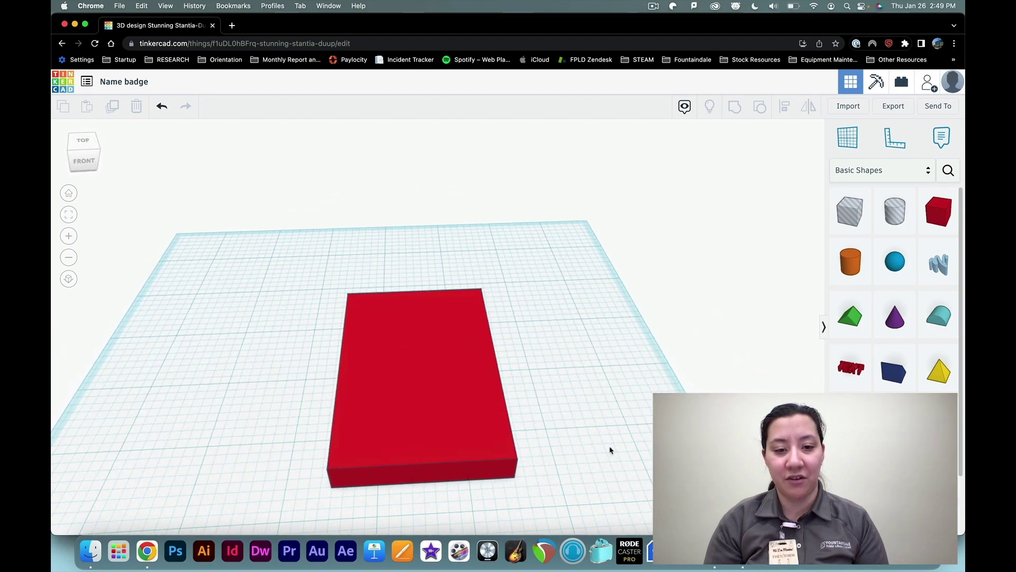
Step: Round the corners of the red badge base with a radius of 0.086 and deselect it
scroll(519, 445, up, 3)
scroll(519, 444, up, 2)
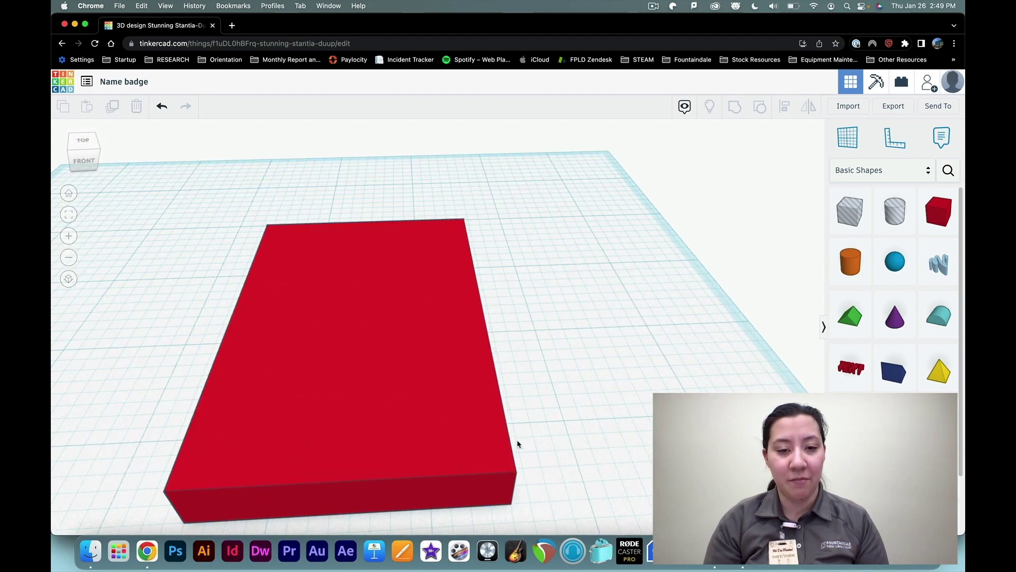
scroll(517, 443, down, 1)
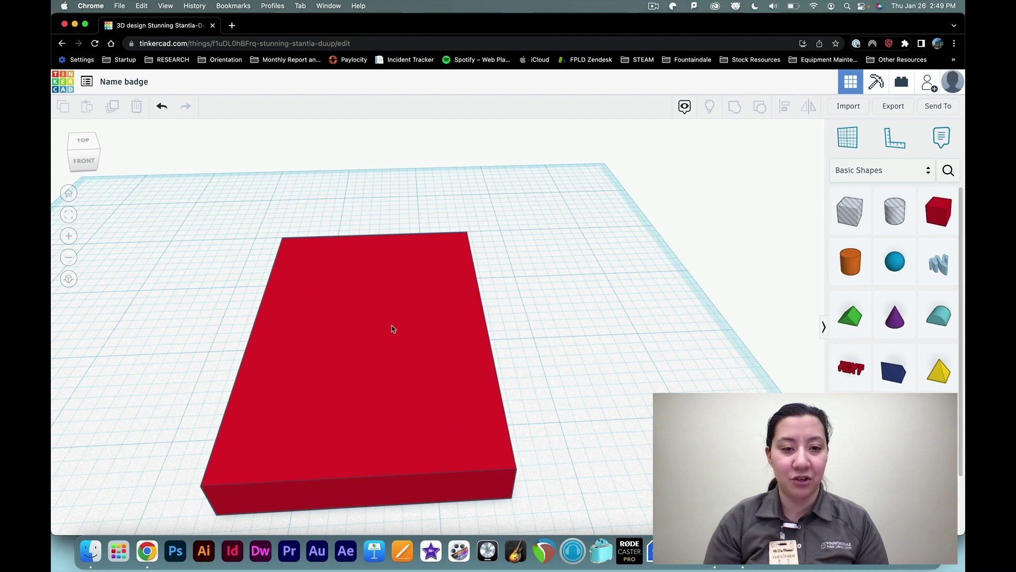
right_drag(572, 415, 518, 415)
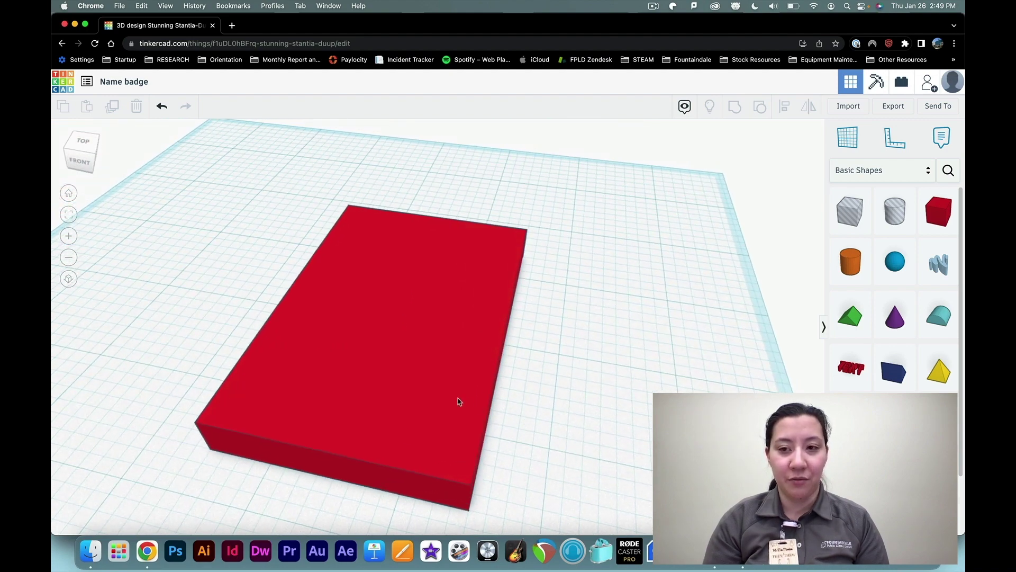
click(478, 370)
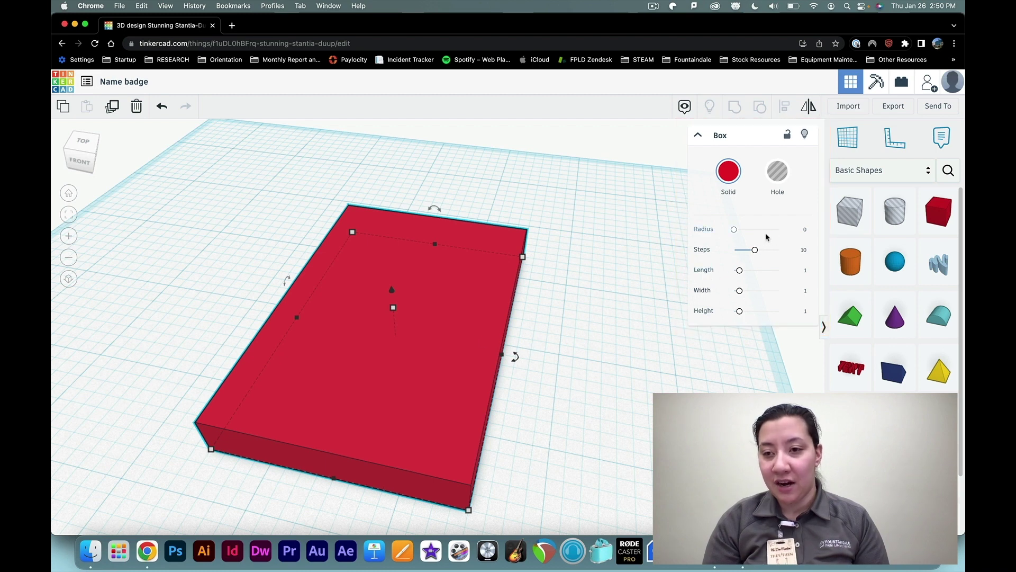
click(734, 231)
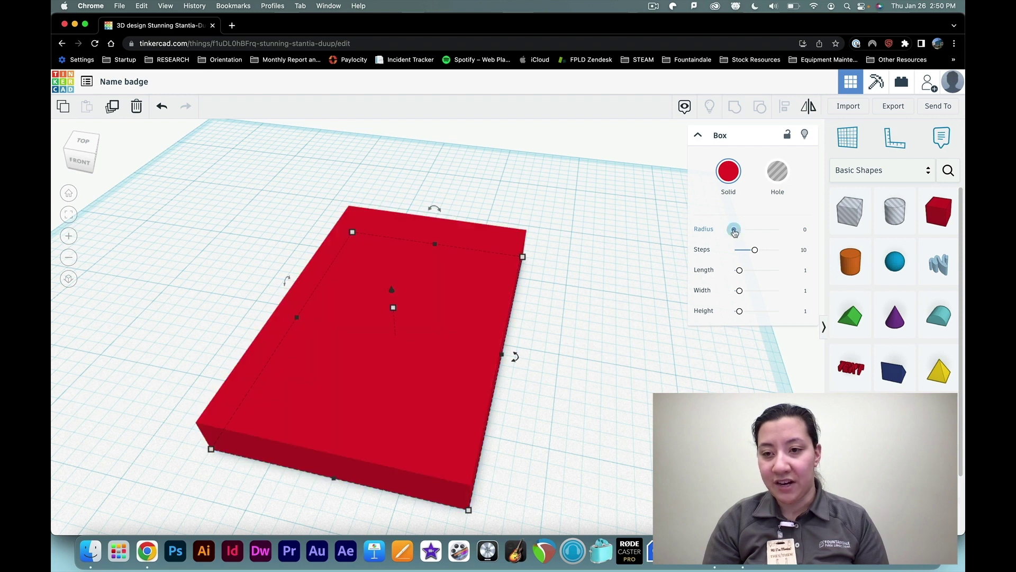
drag(734, 233, 740, 229)
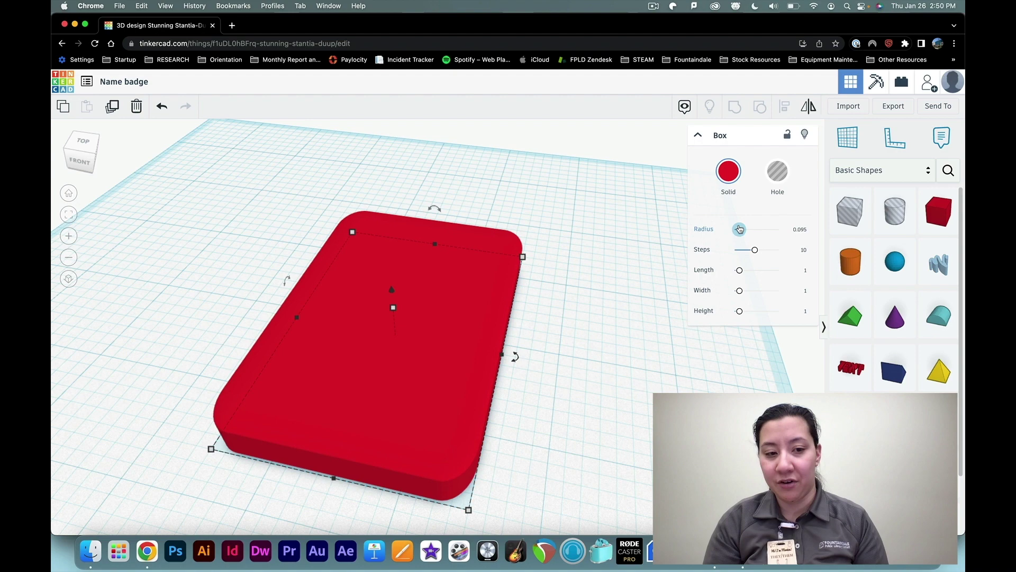
drag(740, 228, 739, 229)
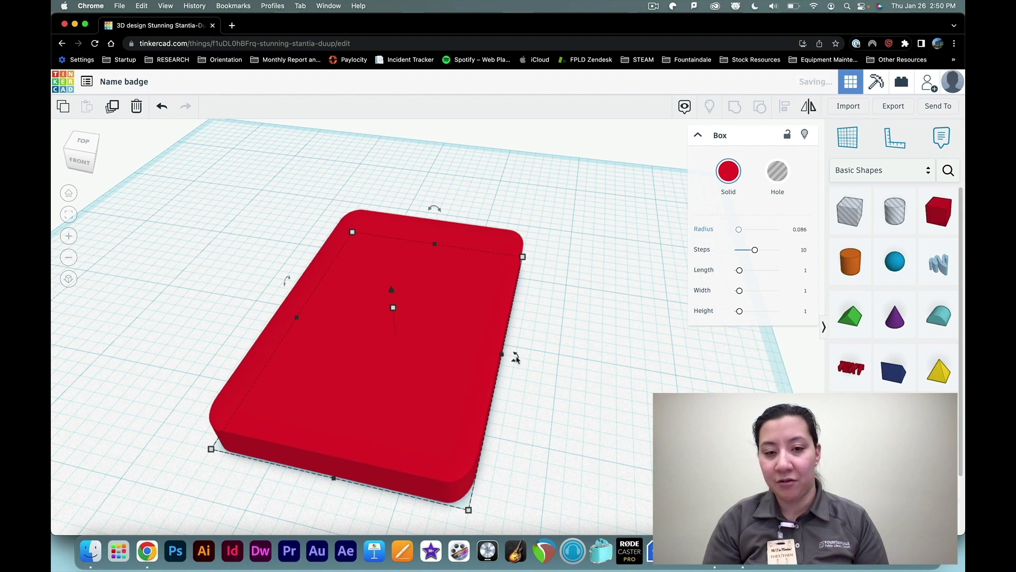
click(542, 384)
Step: Add a box-shaped hole beside the badge base, shift the base left, and move the hole toward the middle of the workplane
right_drag(560, 394, 398, 252)
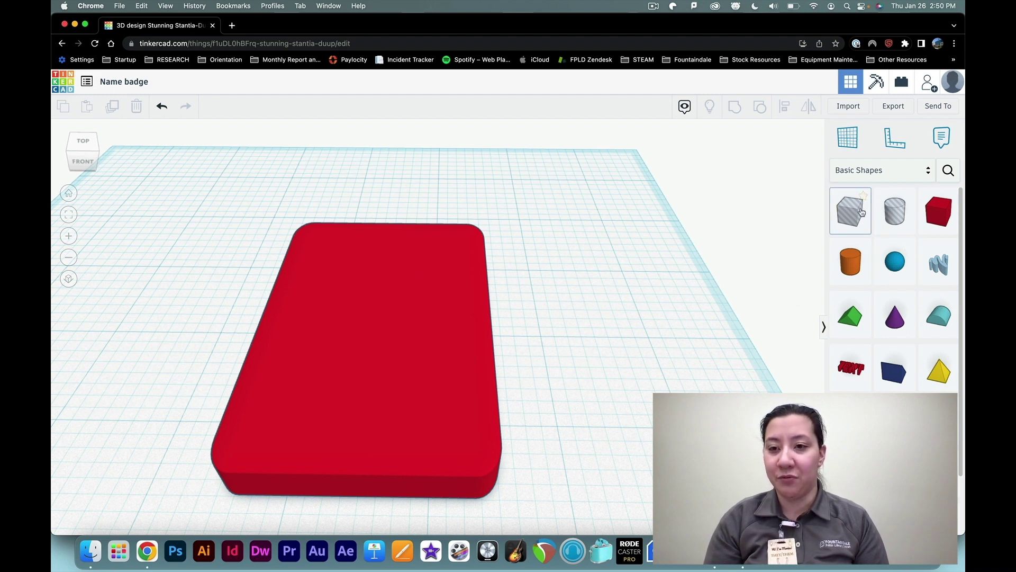
drag(852, 212, 599, 325)
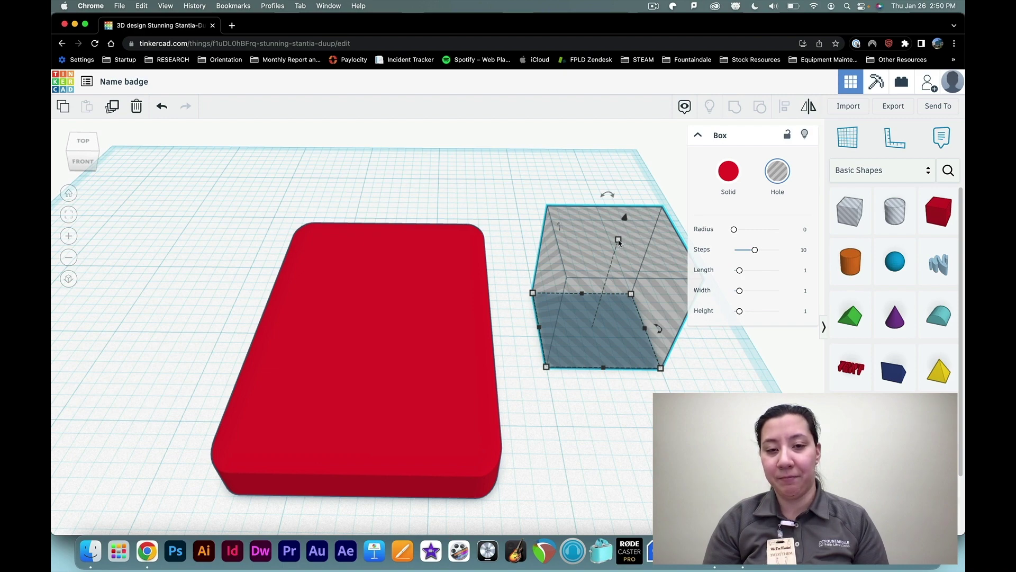
right_drag(582, 297, 413, 365)
click(412, 364)
drag(412, 364, 153, 354)
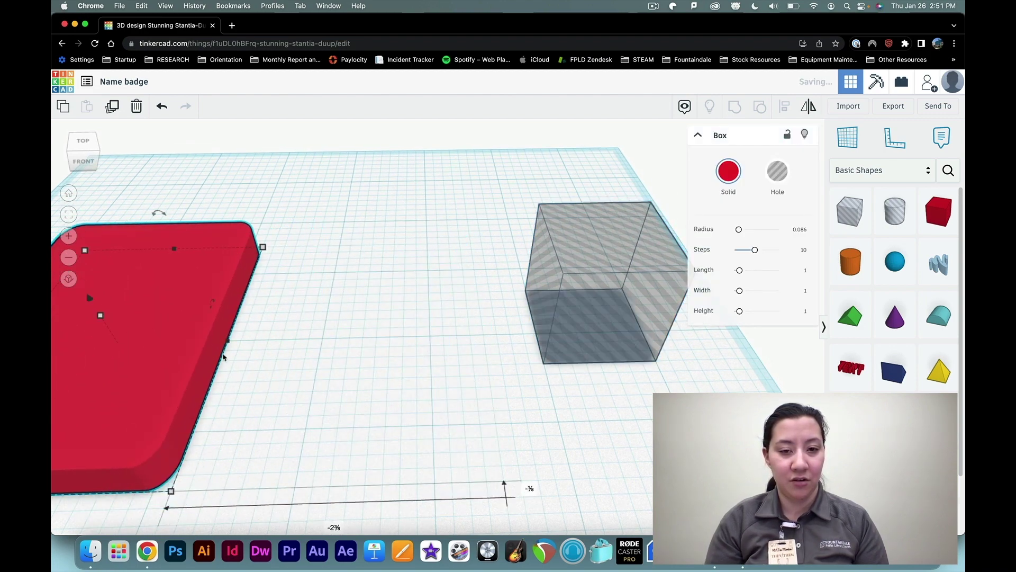
drag(637, 290, 427, 343)
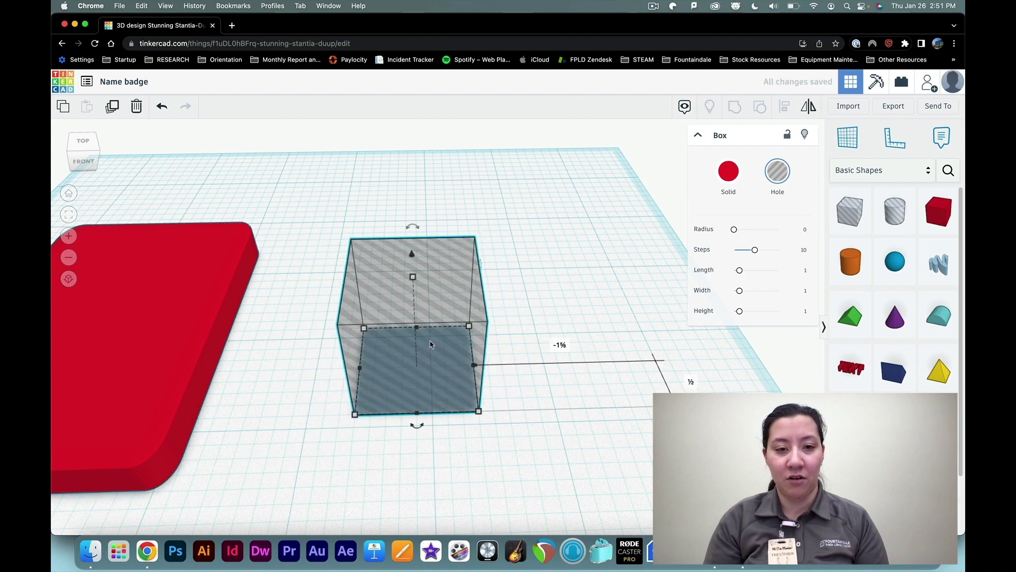
Step: Lower the top of the hole box in two stages until it is a thin slab, and deselect it
scroll(429, 344, up, 3)
scroll(429, 344, up, 3)
scroll(429, 342, down, 1)
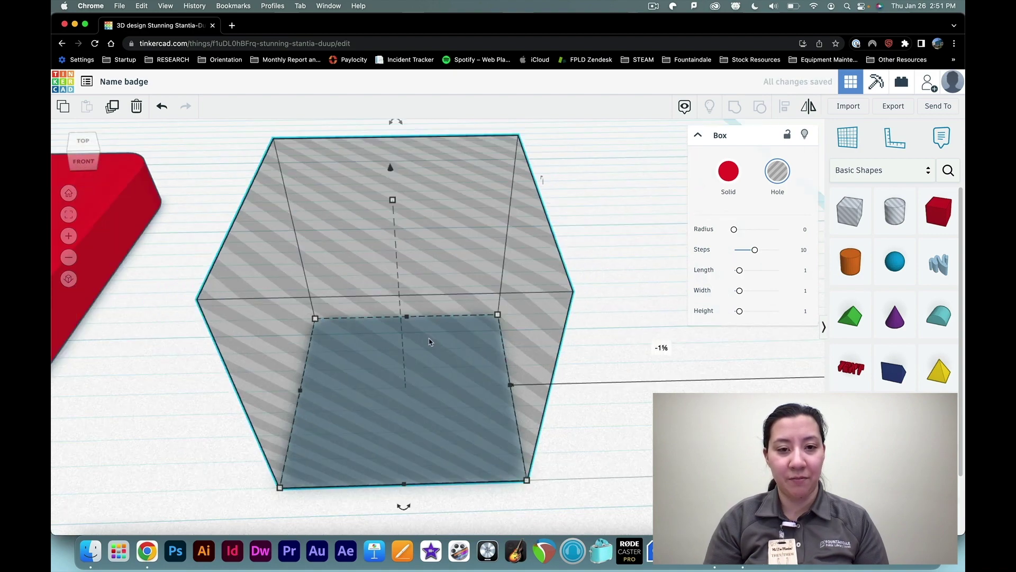
scroll(429, 341, down, 1)
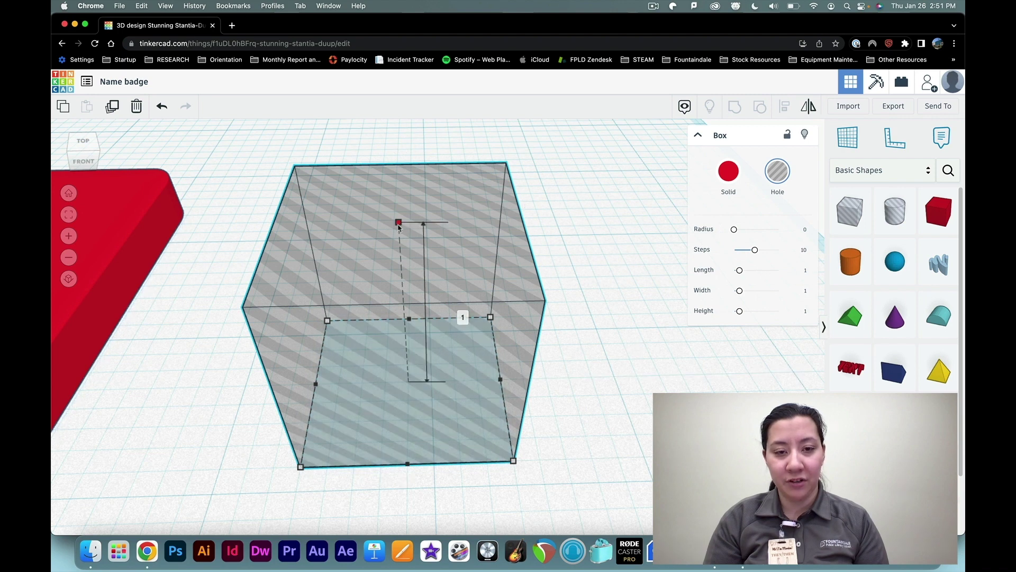
drag(398, 223, 414, 359)
right_drag(617, 415, 542, 420)
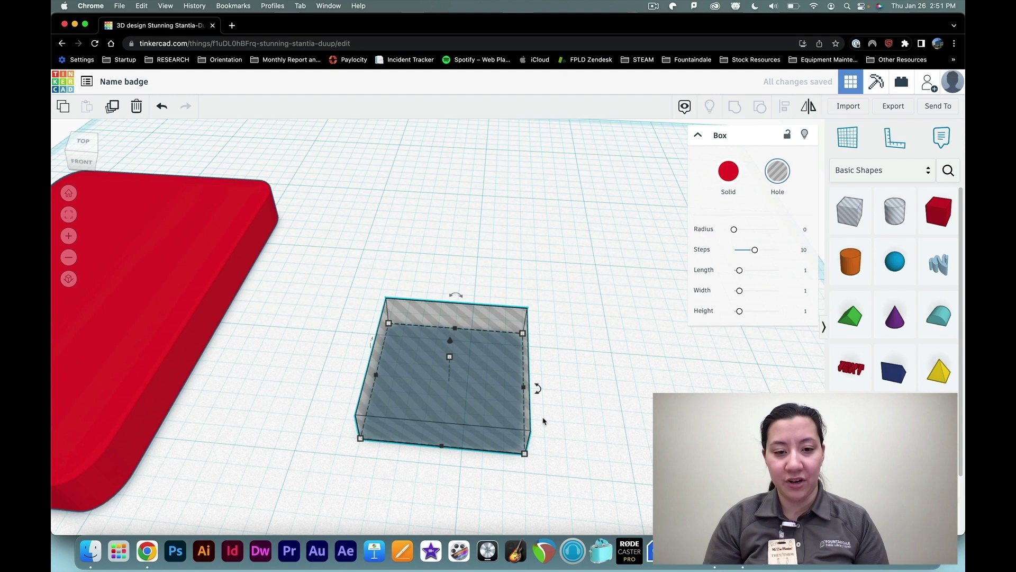
scroll(543, 420, up, 3)
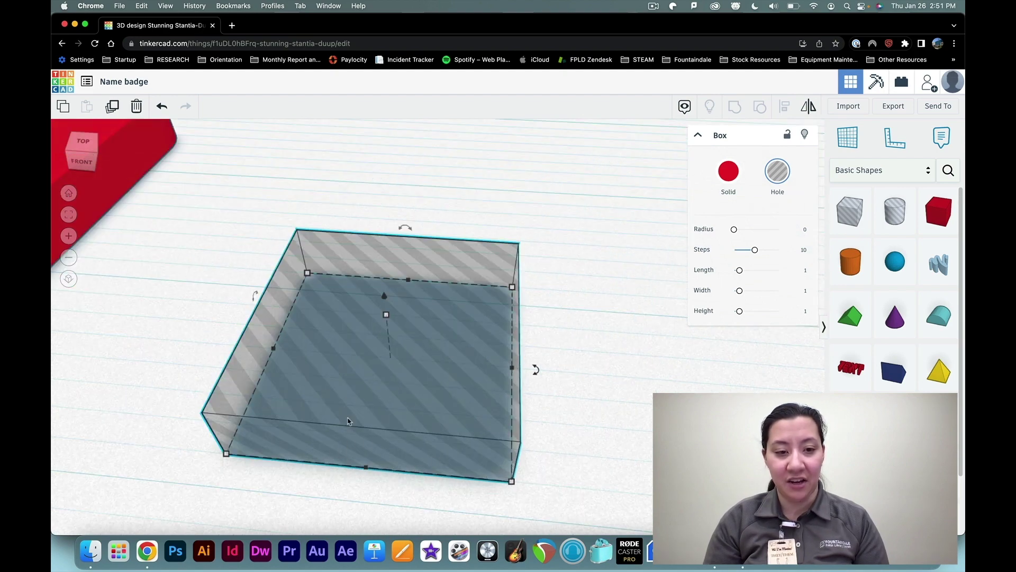
mouse_move(384, 318)
drag(384, 318, 384, 332)
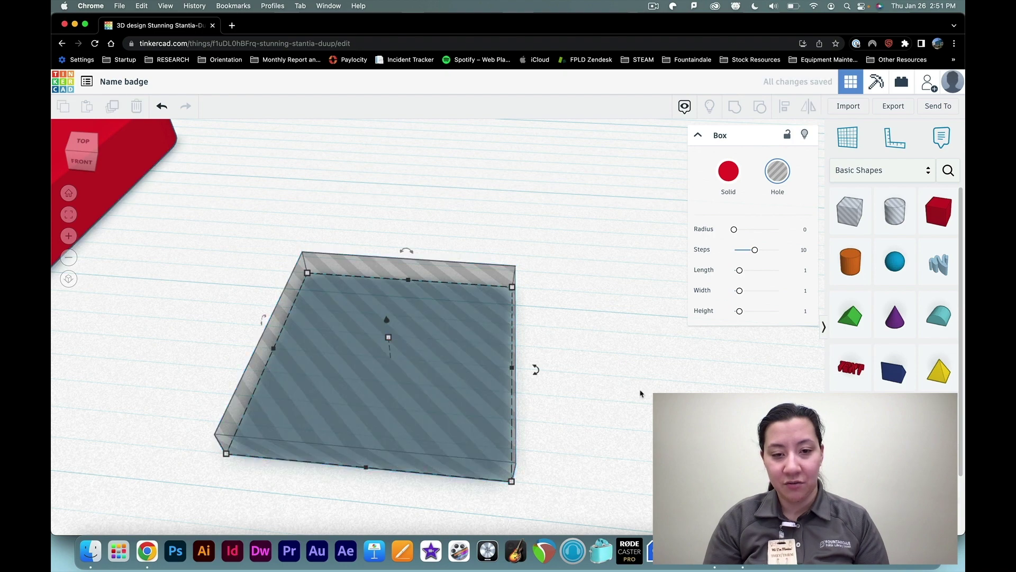
click(551, 431)
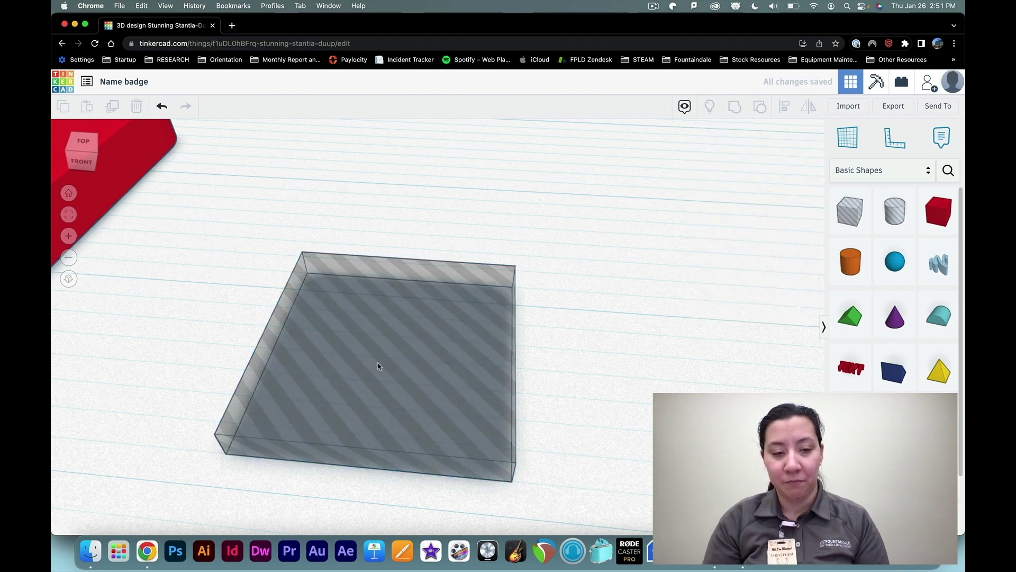
Step: Resize the hole slab from its back-left corner to 1¾ in wide and 2½ in long
click(390, 397)
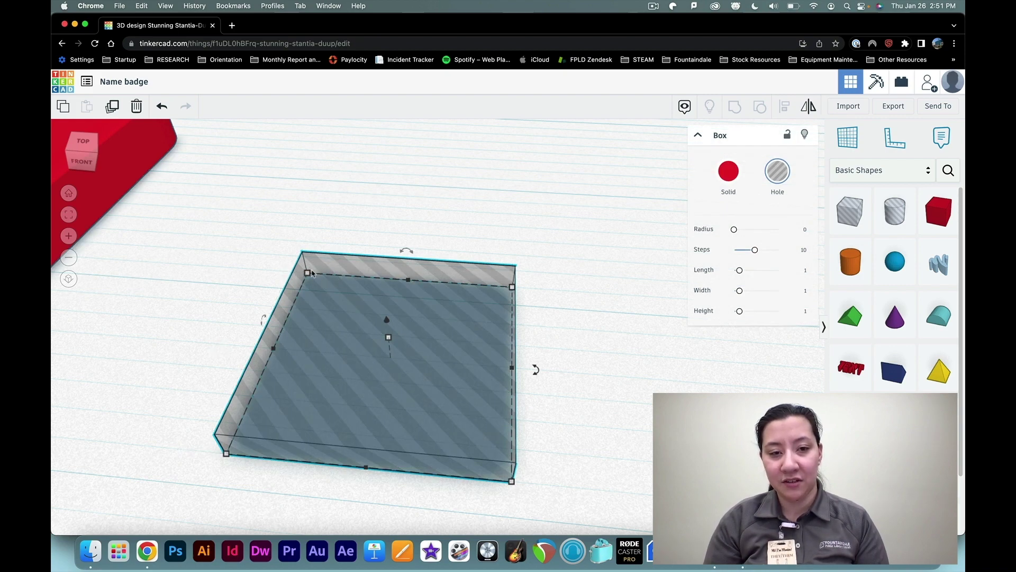
drag(313, 273, 291, 144)
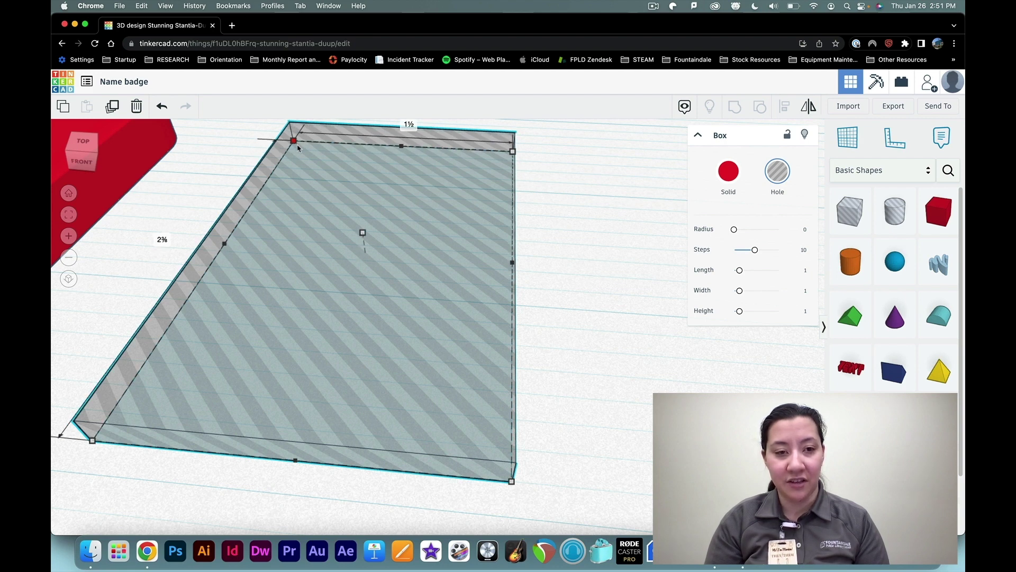
drag(284, 147, 261, 147)
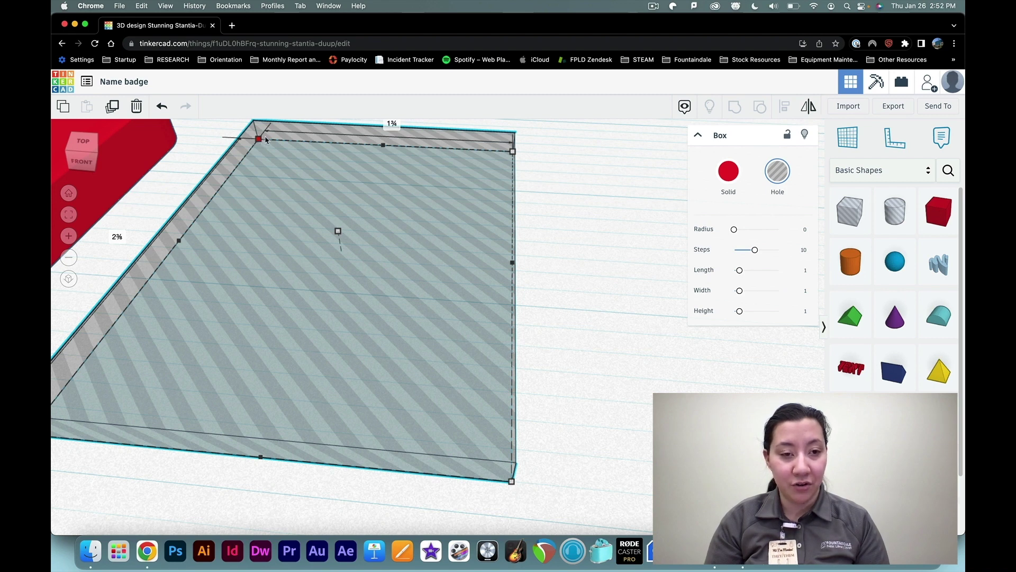
drag(266, 140, 268, 135)
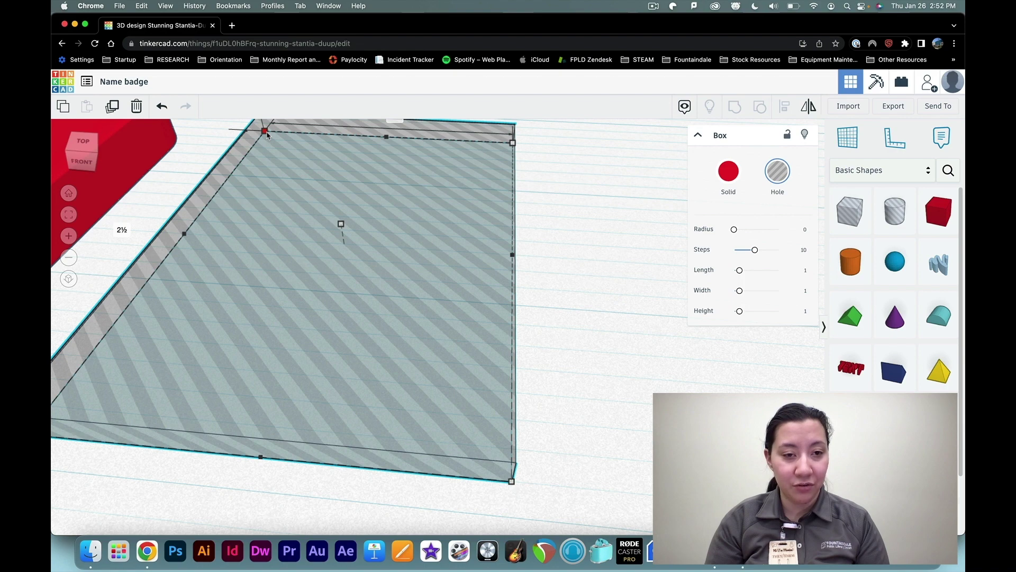
drag(268, 135, 268, 135)
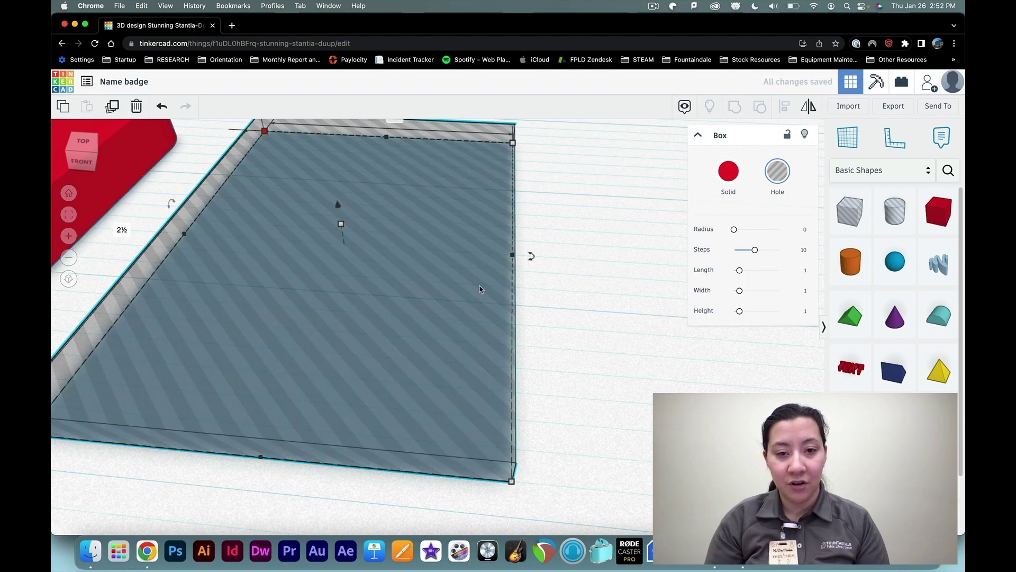
Step: Move the hole slab ⅞ in straight toward the front of the workplane
click(408, 273)
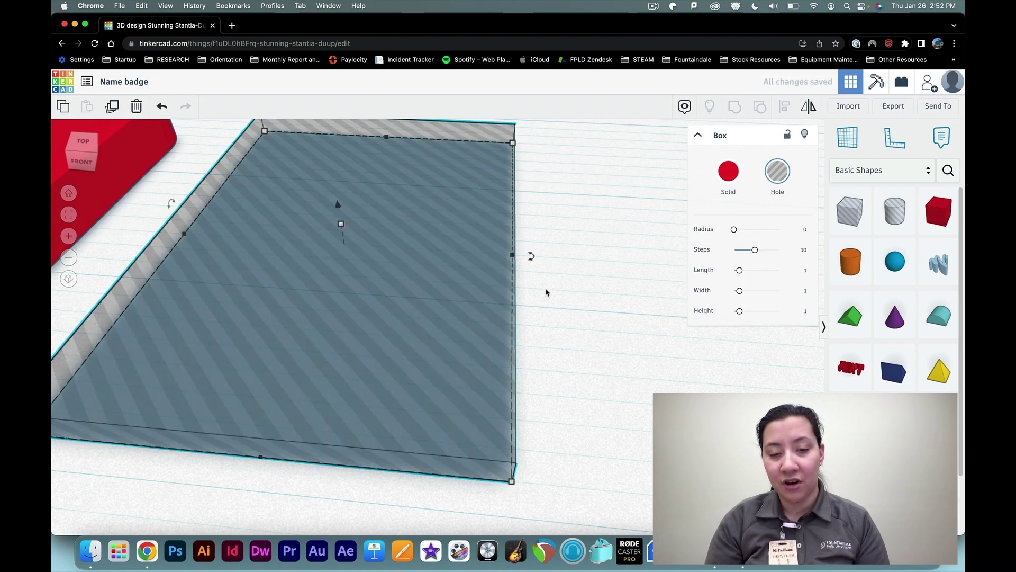
scroll(540, 295, down, 2)
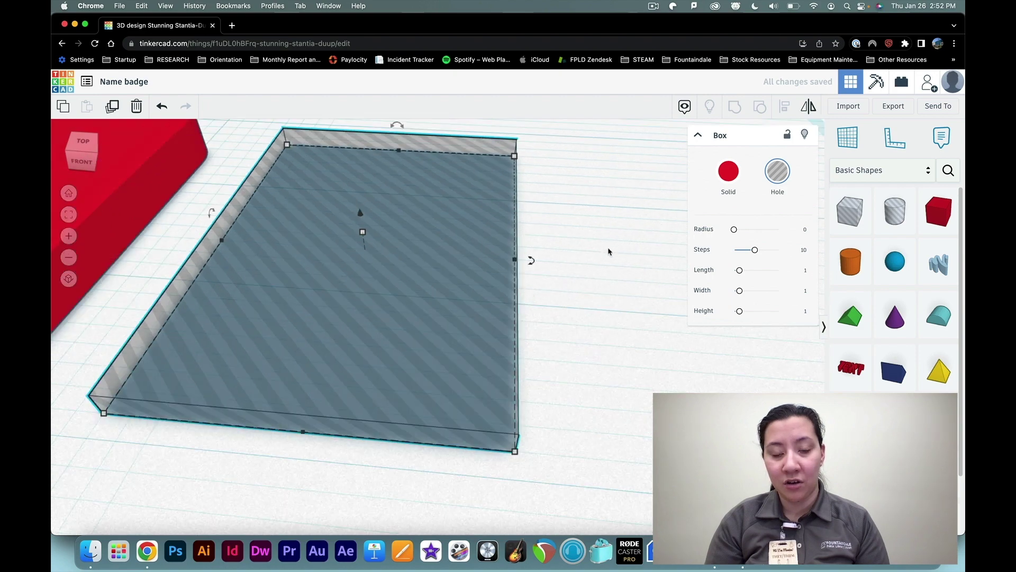
right_drag(582, 269, 524, 267)
scroll(524, 267, down, 2)
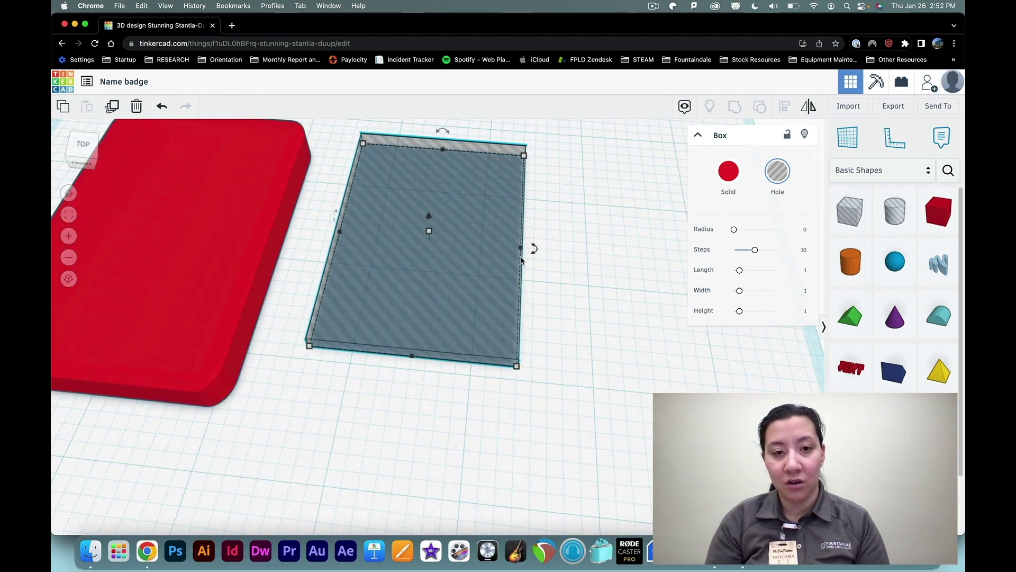
drag(444, 243, 435, 345)
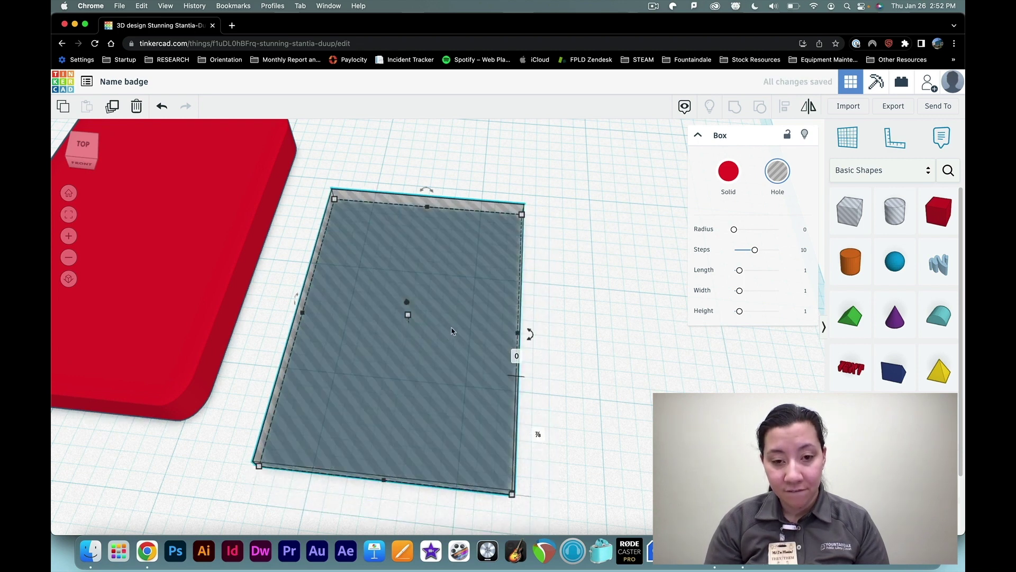
Step: Narrow the hole slab from its right side to 1⅝ in and one increment further, keeping its length
click(524, 333)
click(500, 325)
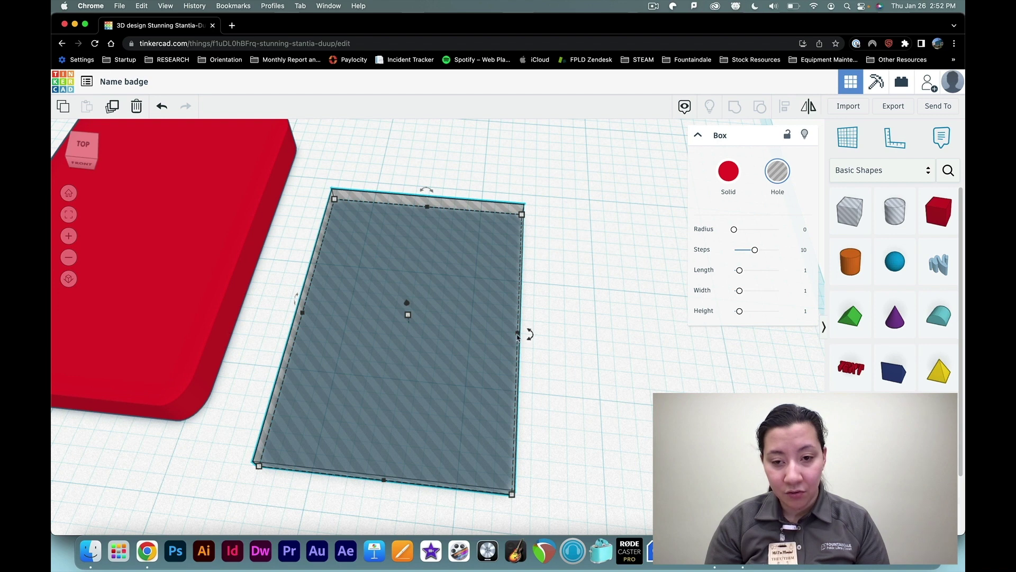
mouse_move(524, 335)
mouse_down()
mouse_move(532, 333)
mouse_move(509, 331)
mouse_up()
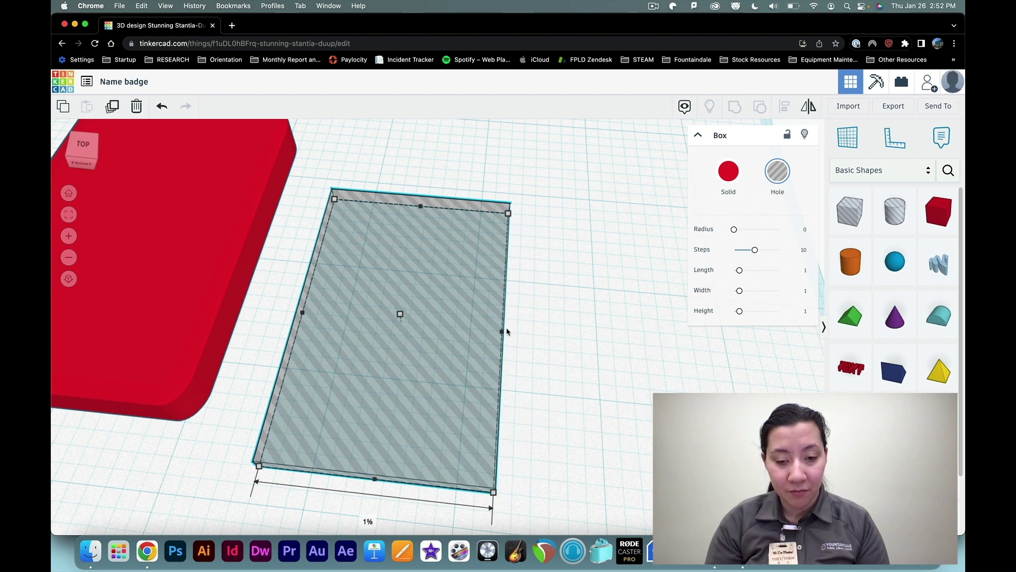
drag(498, 328, 493, 326)
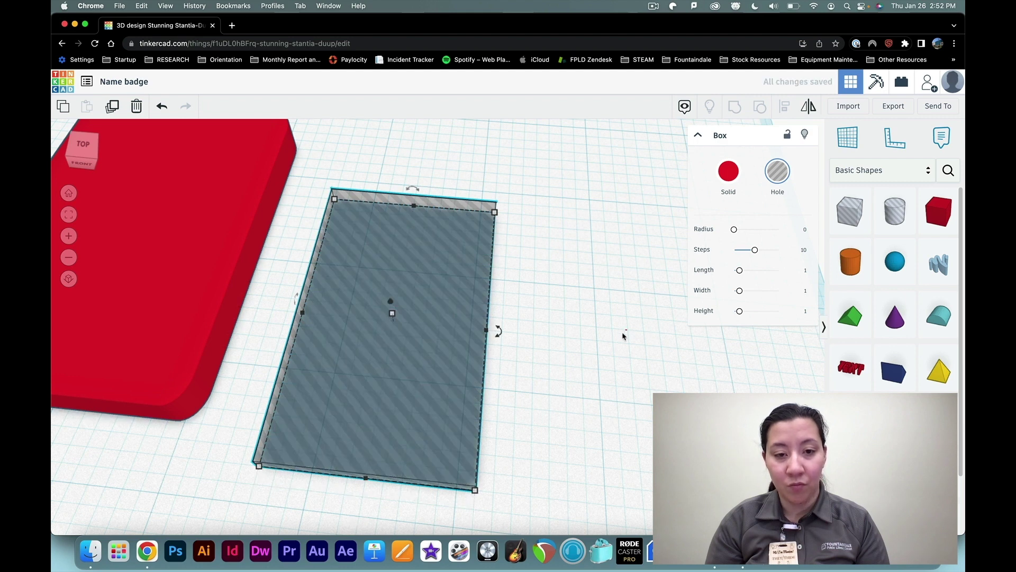
click(622, 336)
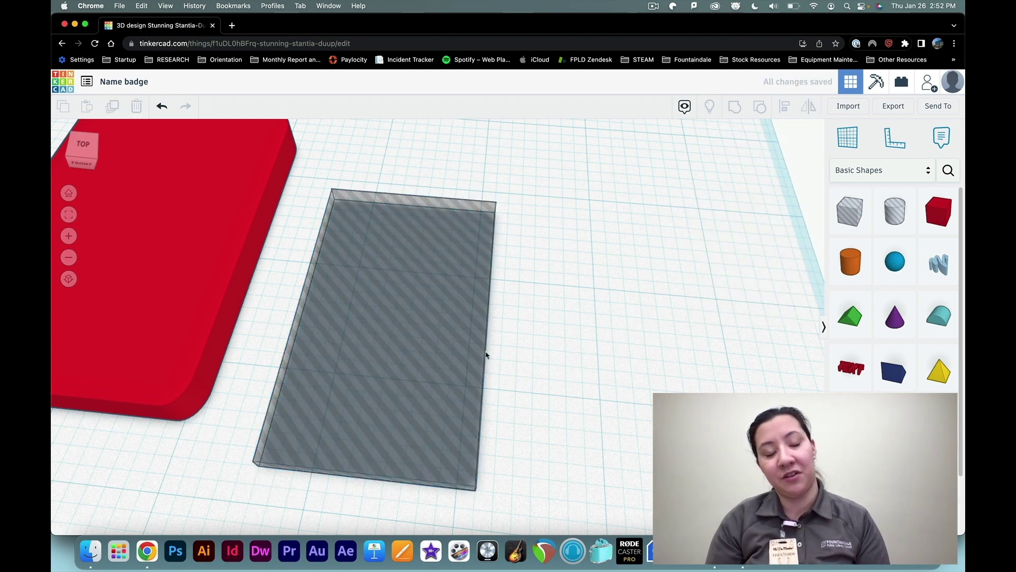
Step: Move the hole slab left and slightly forward so it sits inside the red badge base, and deselect it
click(440, 345)
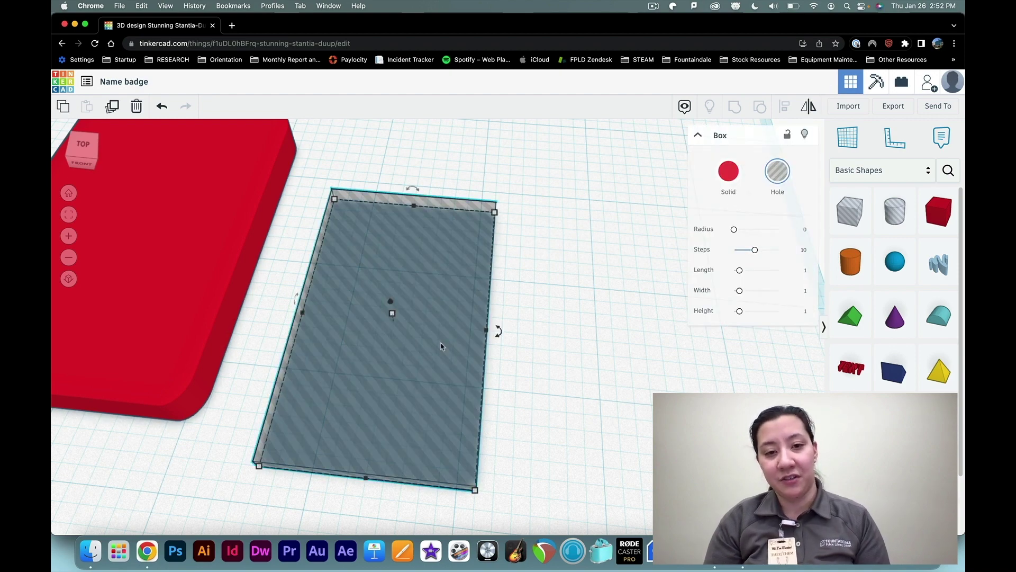
scroll(425, 348, down, 1)
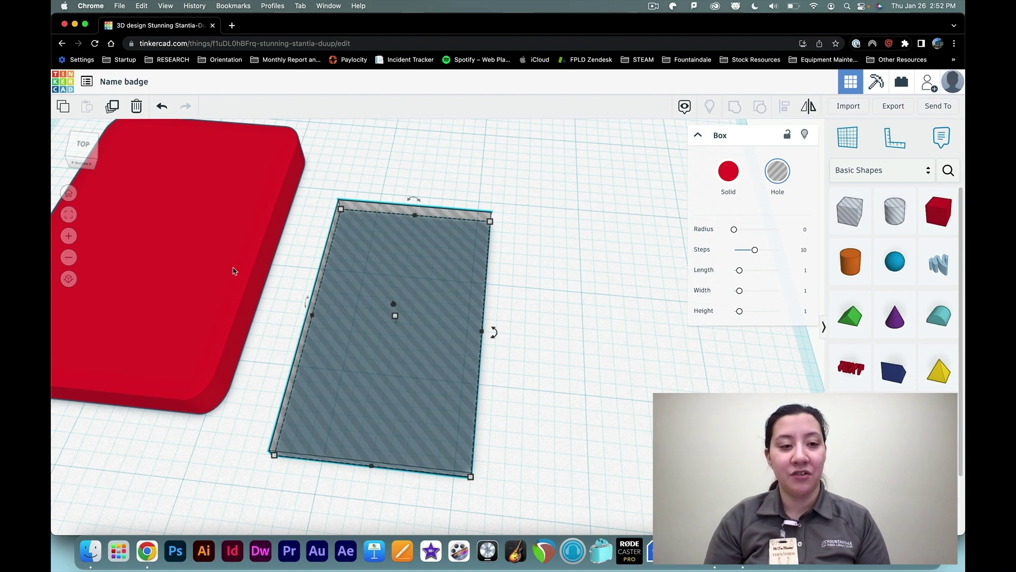
right_drag(172, 470, 466, 354)
drag(466, 354, 100, 335)
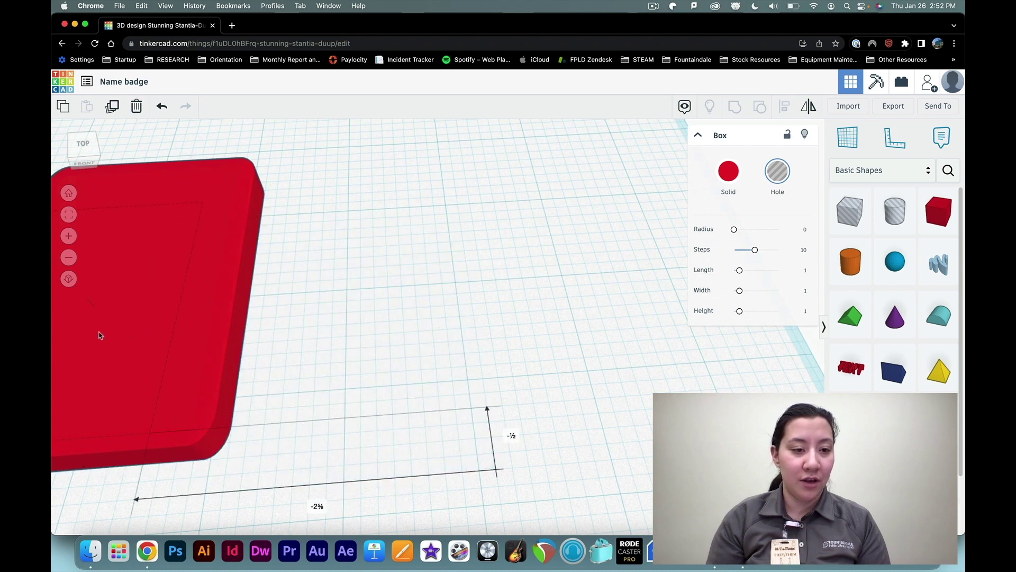
click(379, 335)
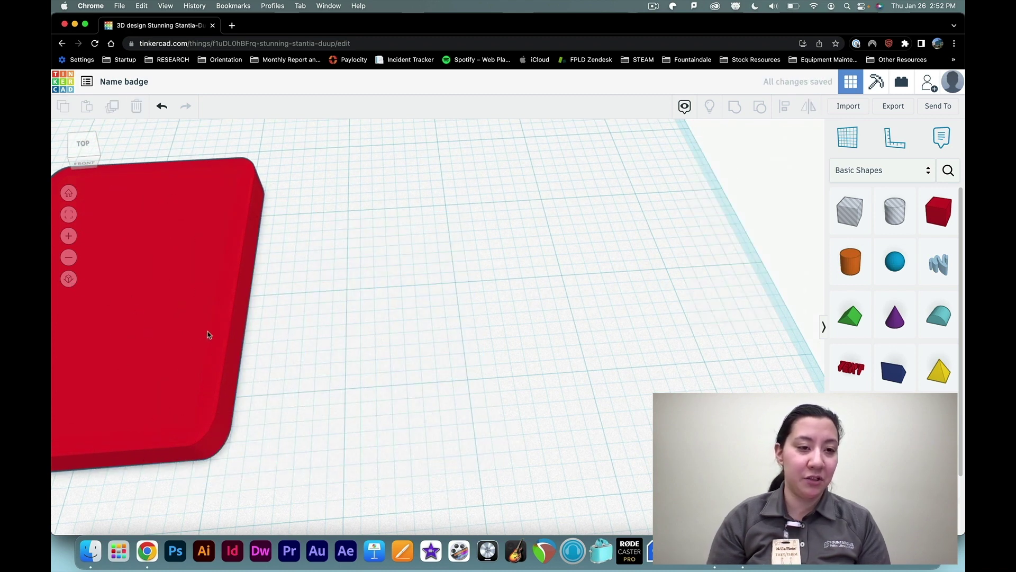
scroll(233, 329, down, 4)
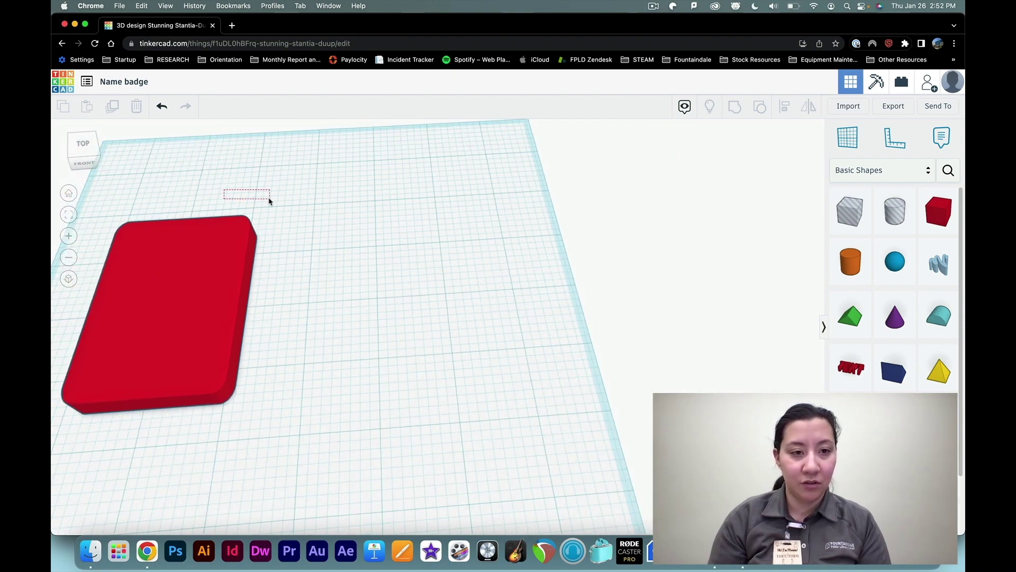
Step: Move the red badge base right, clear of the hole slab, and level with it
scroll(148, 238, down, 1)
scroll(90, 283, up, 5)
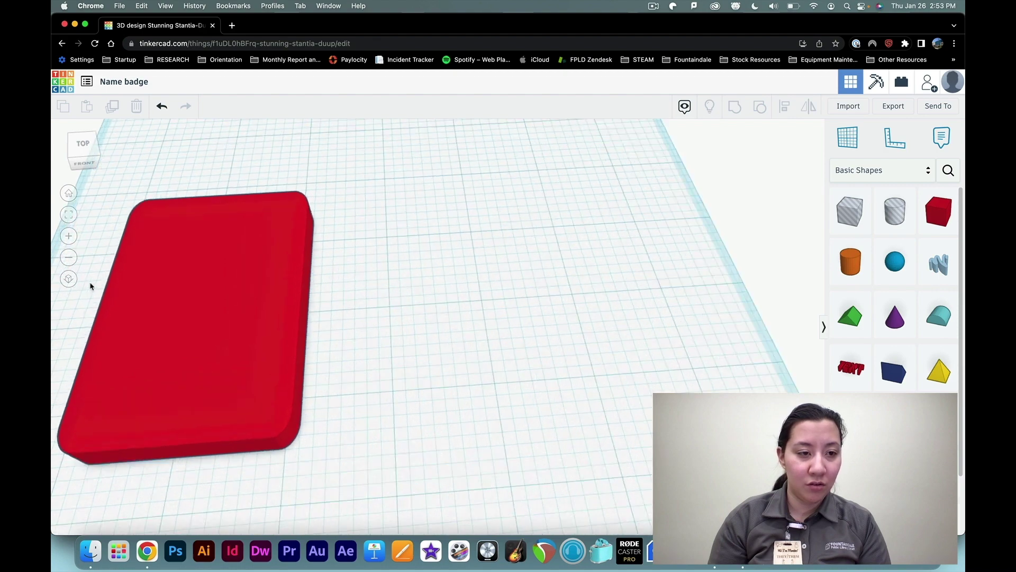
click(191, 280)
scroll(179, 283, down, 3)
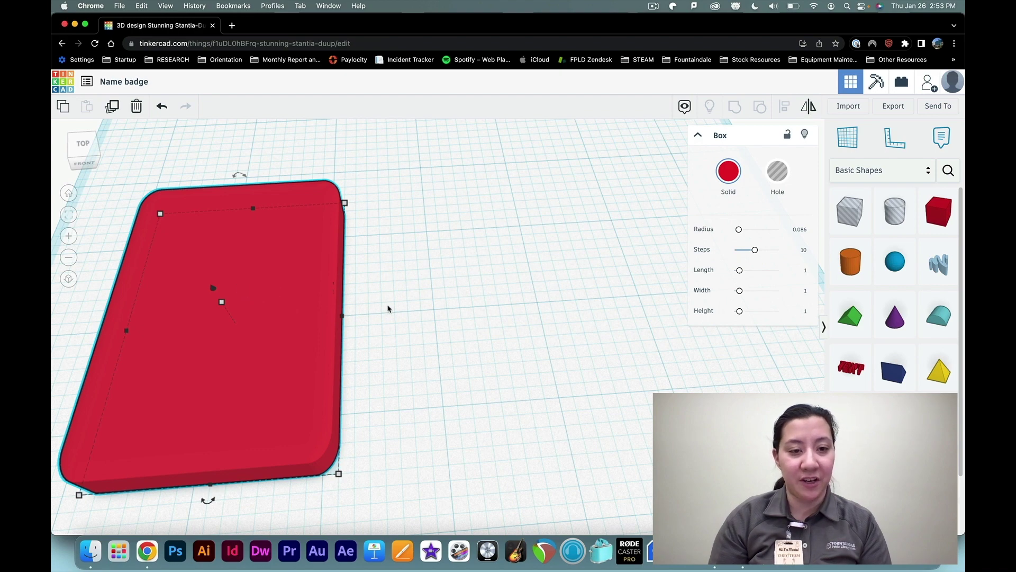
click(388, 331)
drag(198, 336, 471, 303)
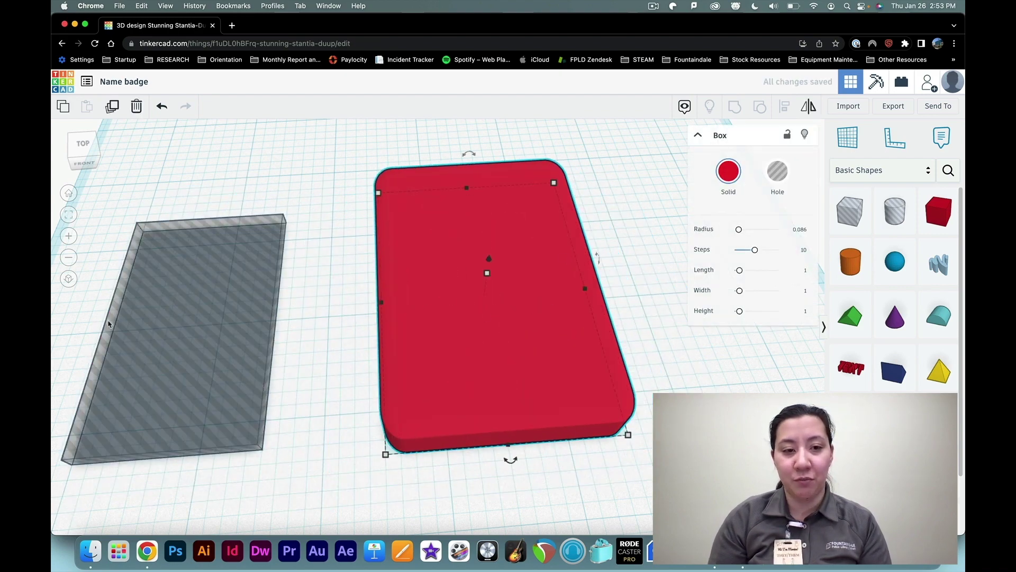
Step: Place a new workplane on the top face of the red badge base
click(192, 325)
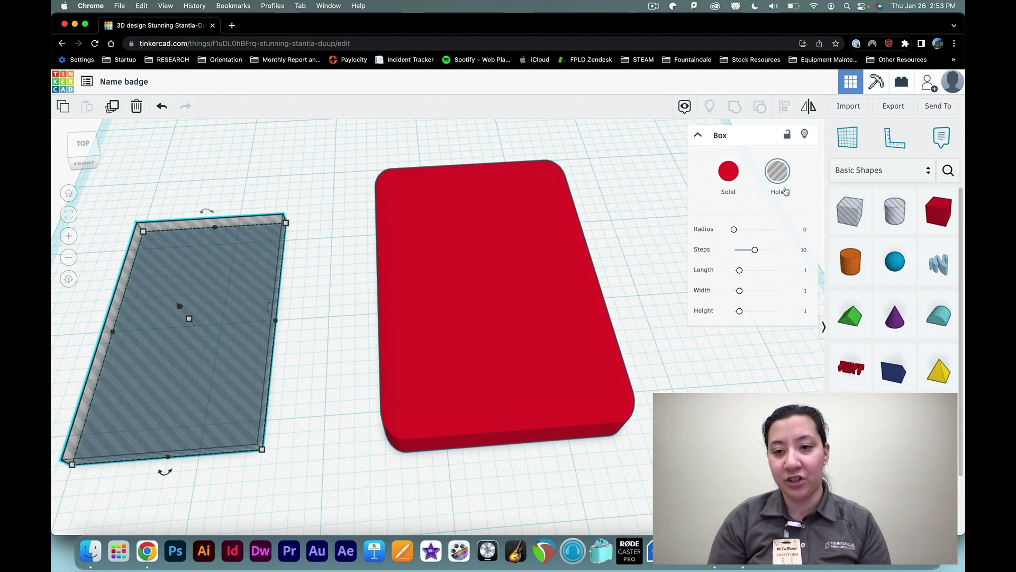
click(850, 141)
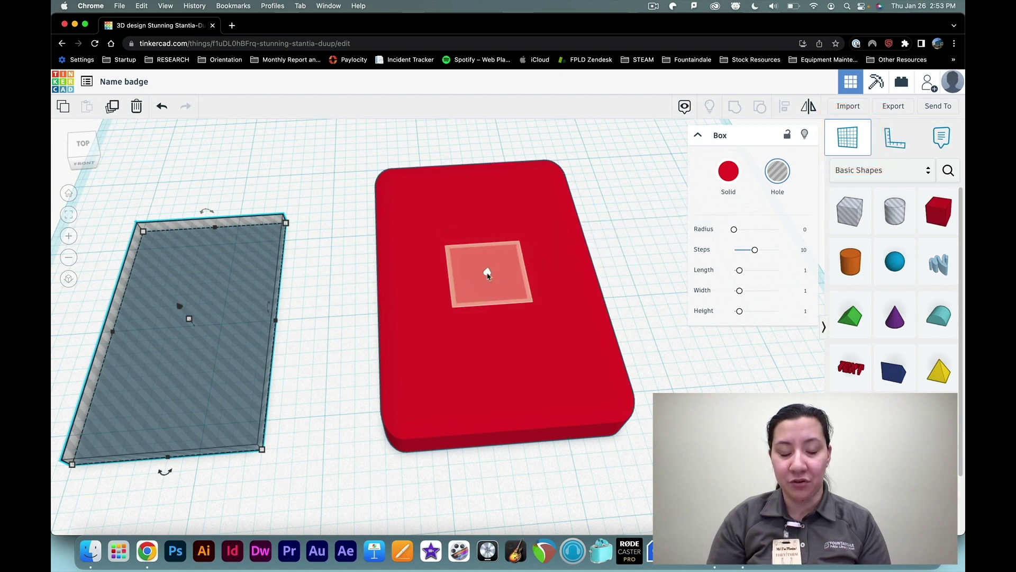
click(489, 274)
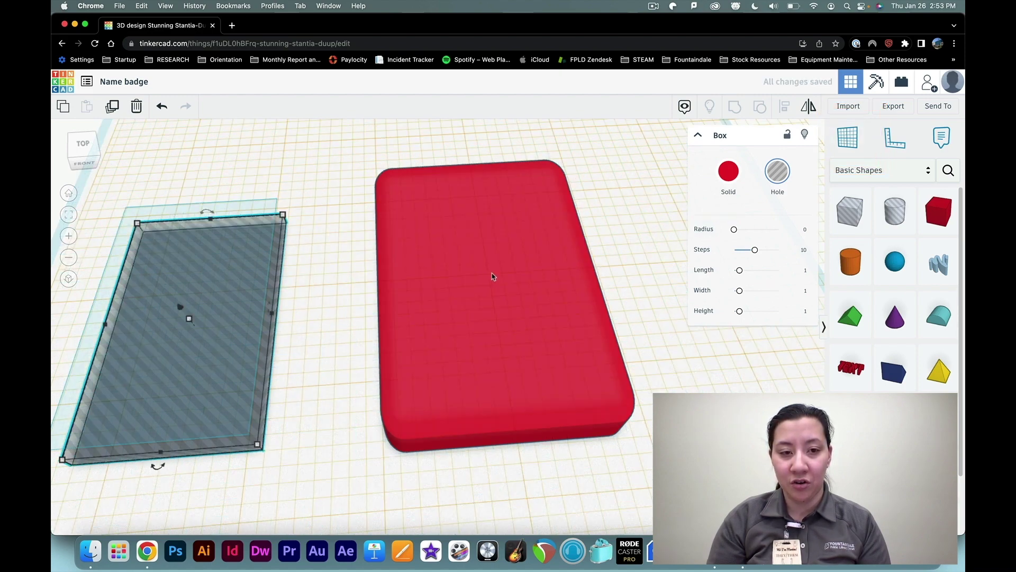
scroll(499, 274, down, 4)
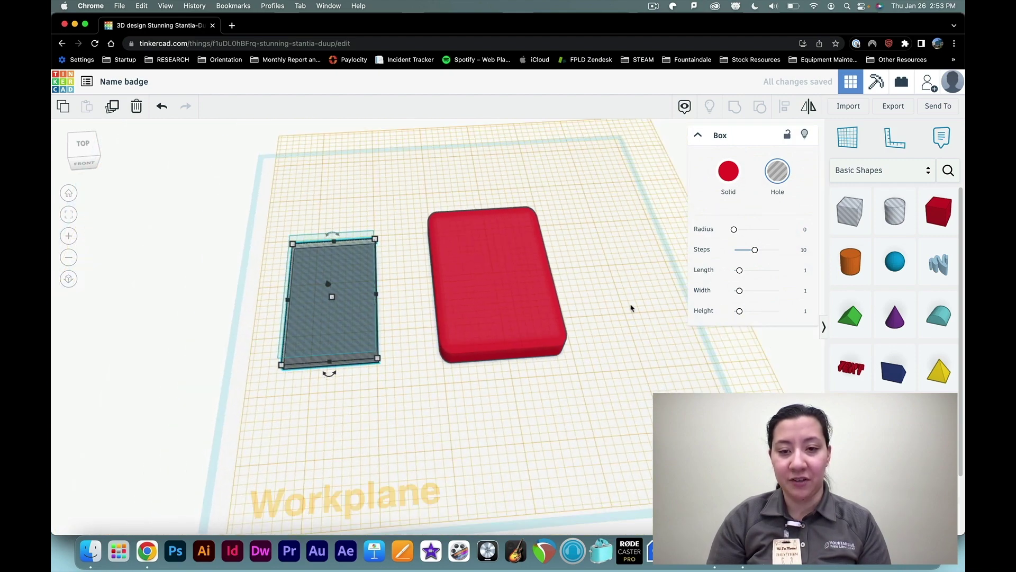
scroll(329, 288, up, 3)
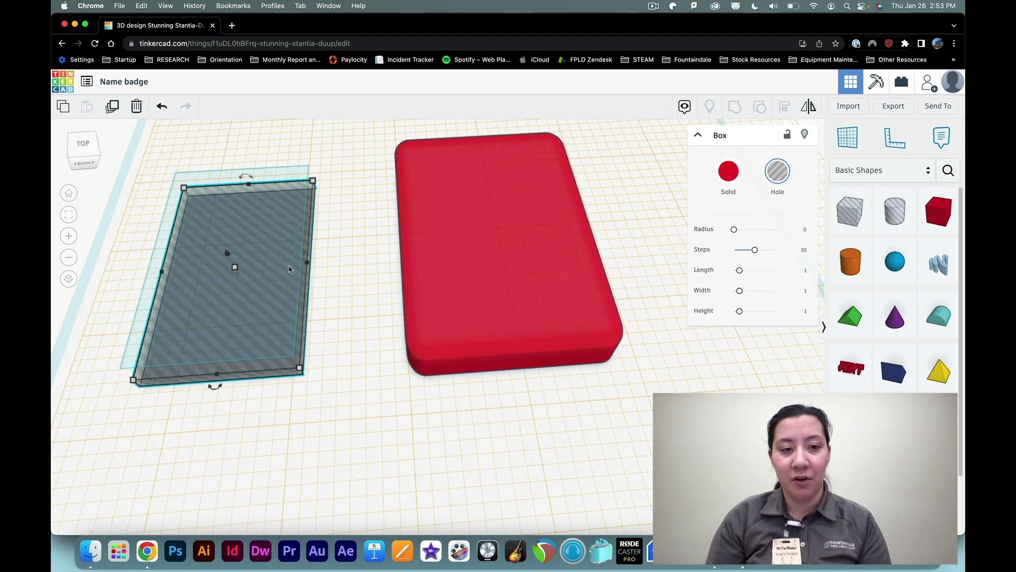
Step: Arrange the red base to the left of the hole slab, and cut and paste the slab onto the raised workplane
drag(246, 276, 331, 281)
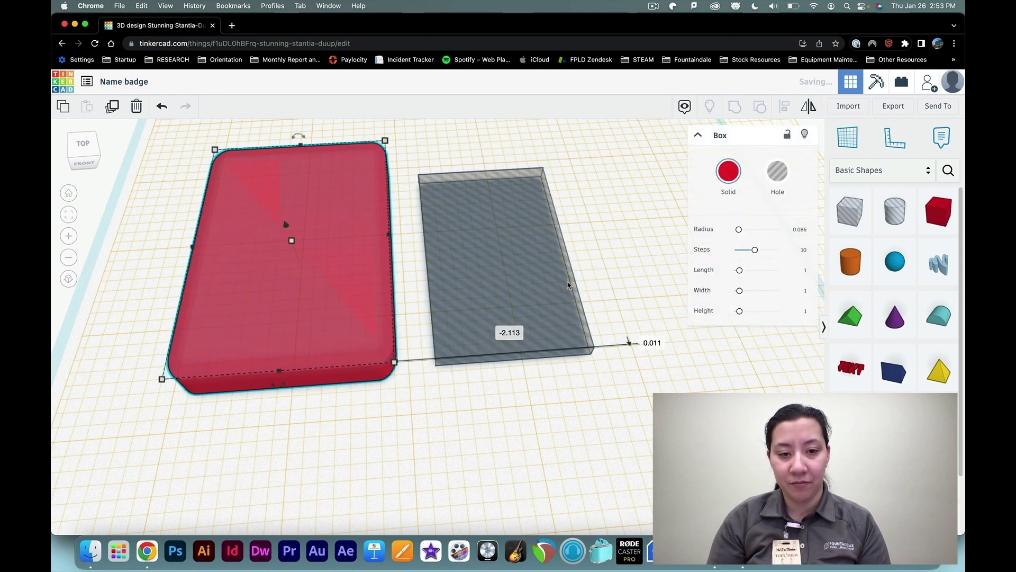
click(542, 284)
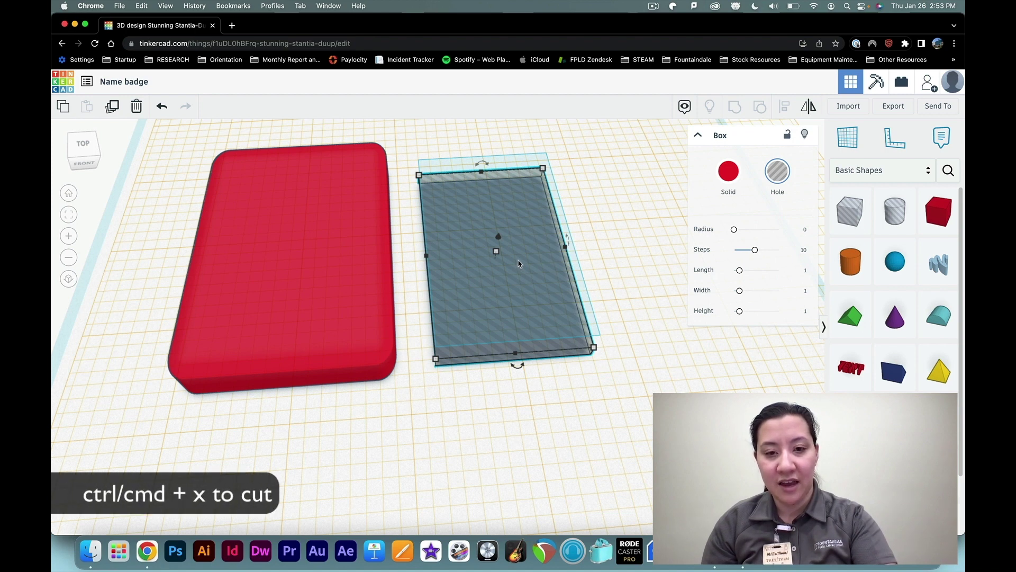
key(super+x)
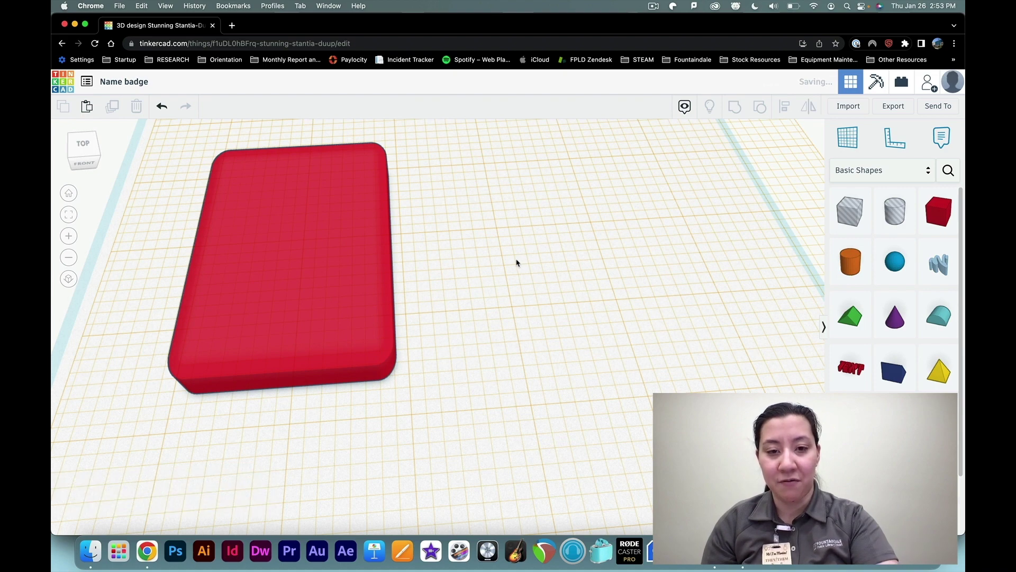
key(super+v)
Step: Move the pasted hole slab about 2¾ in left so it sits within the outline of the base's top face
drag(548, 261, 288, 278)
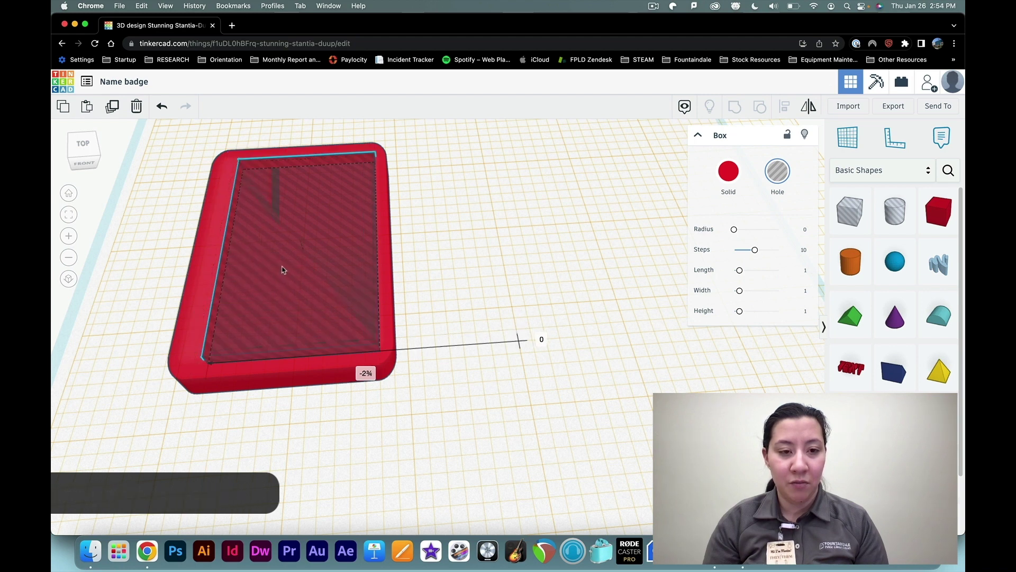
mouse_move(318, 288)
mouse_down()
mouse_move(295, 265)
mouse_move(308, 285)
mouse_up()
right_drag(551, 315, 428, 277)
scroll(427, 279, up, 5)
scroll(428, 279, down, 3)
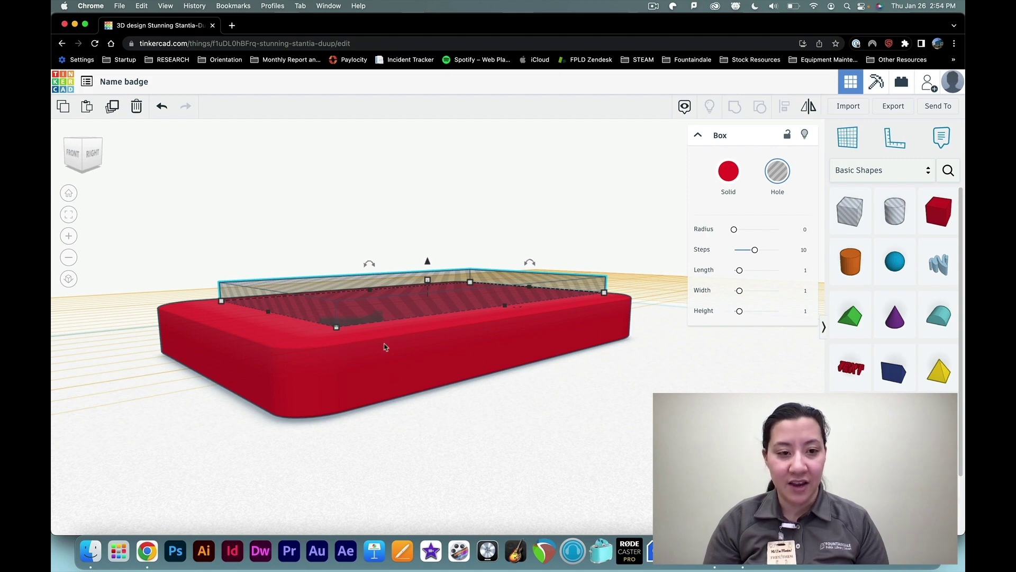
right_drag(227, 368, 419, 408)
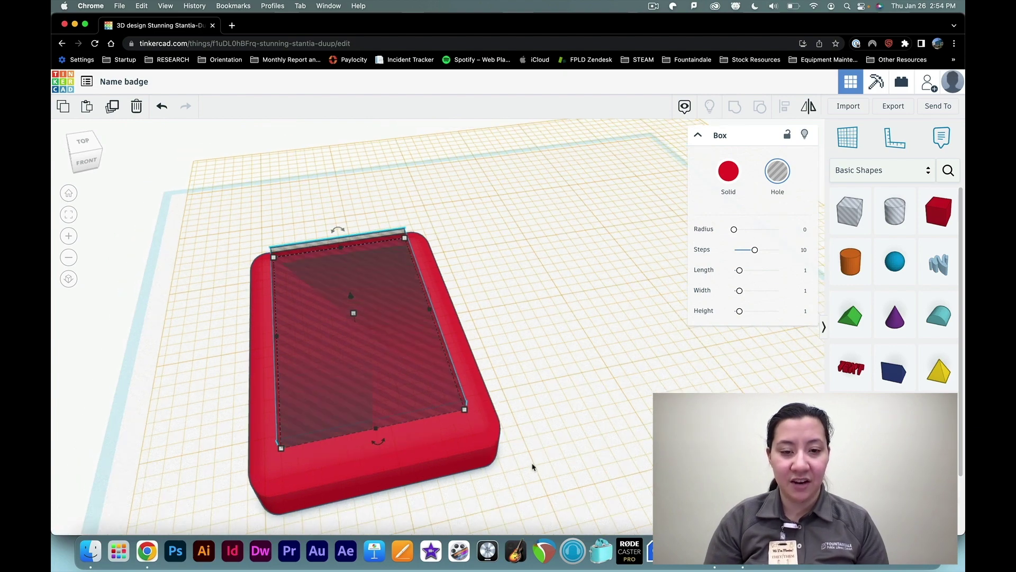
Step: Select the base and hole slab, center them along the badge's length, and align their top faces flush
drag(536, 471, 352, 287)
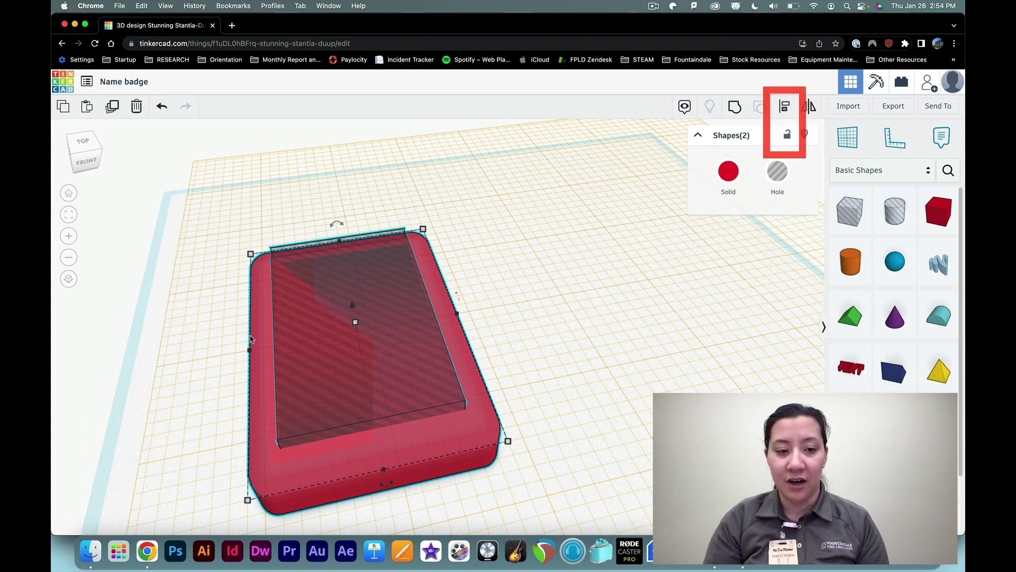
click(786, 112)
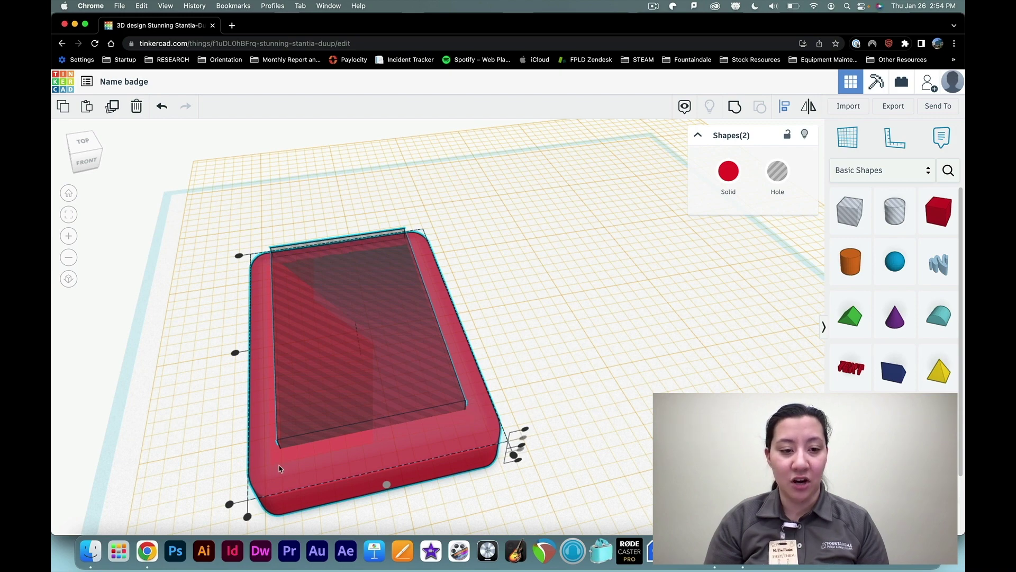
right_drag(433, 517, 454, 488)
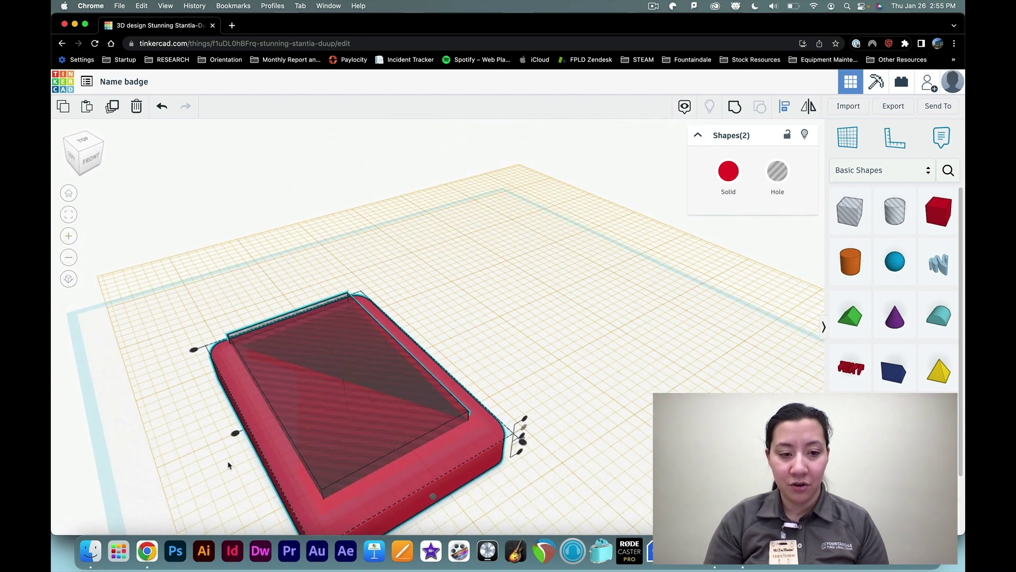
click(236, 435)
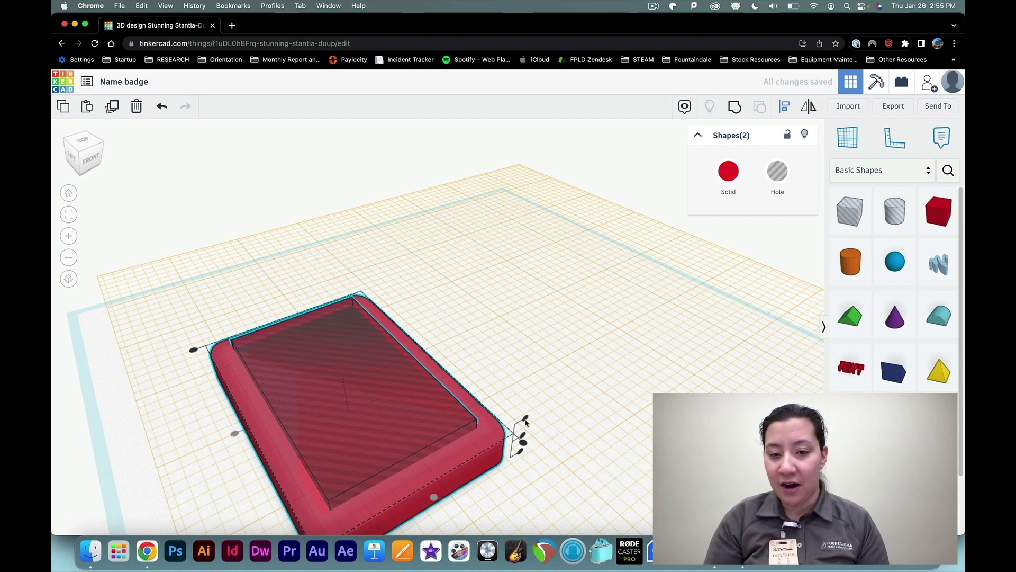
mouse_move(526, 421)
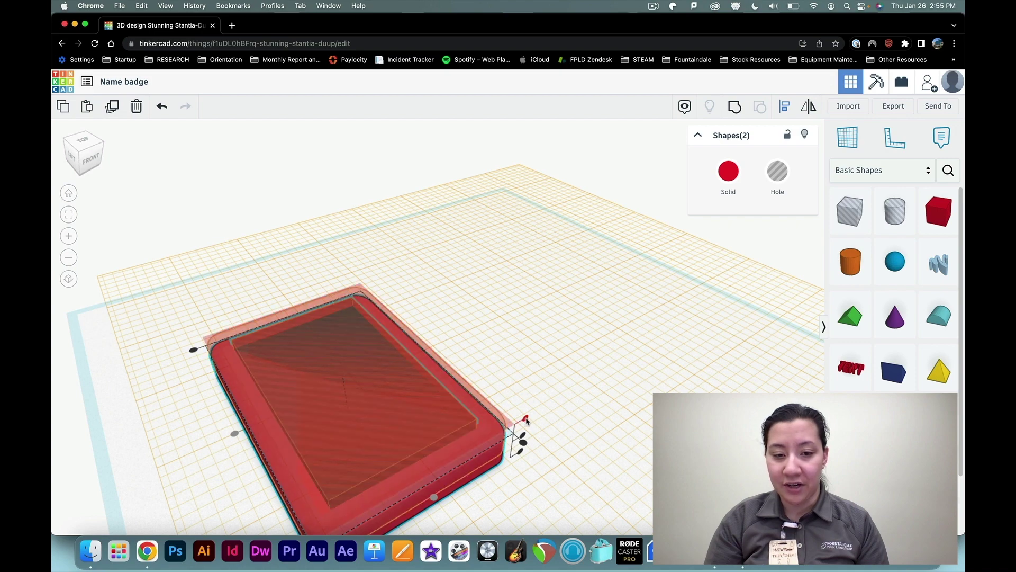
click(525, 421)
click(564, 442)
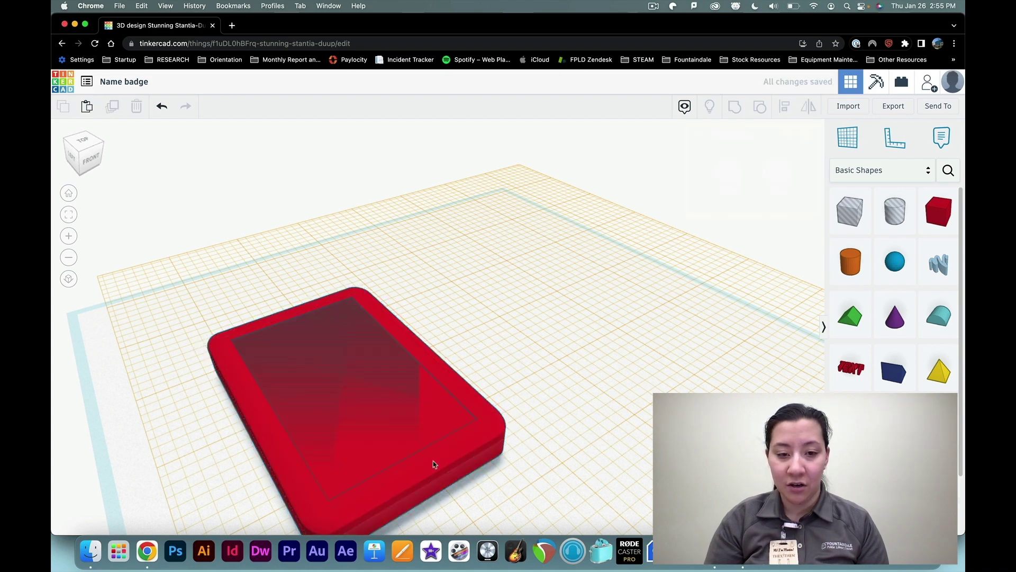
Step: Group the red base with the hole slab to cut the rectangular recess, and deselect the result
scroll(429, 464, up, 5)
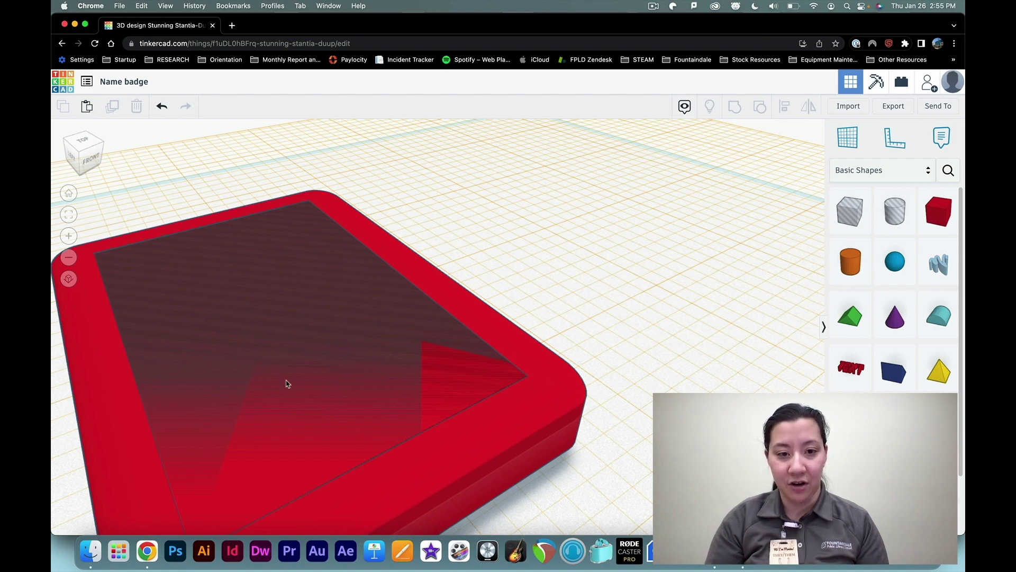
scroll(287, 383, down, 5)
scroll(272, 421, down, 1)
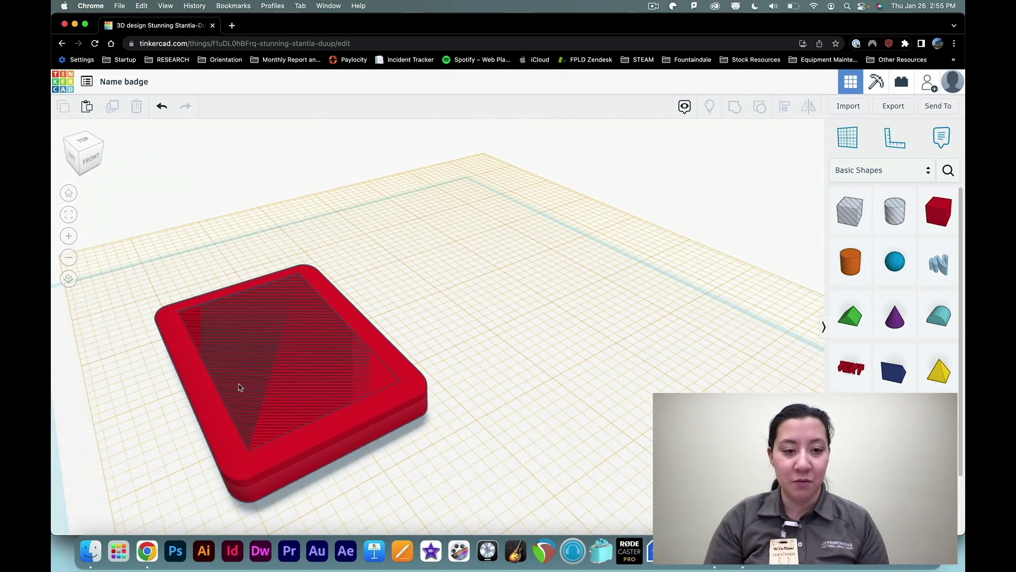
scroll(275, 450, up, 1)
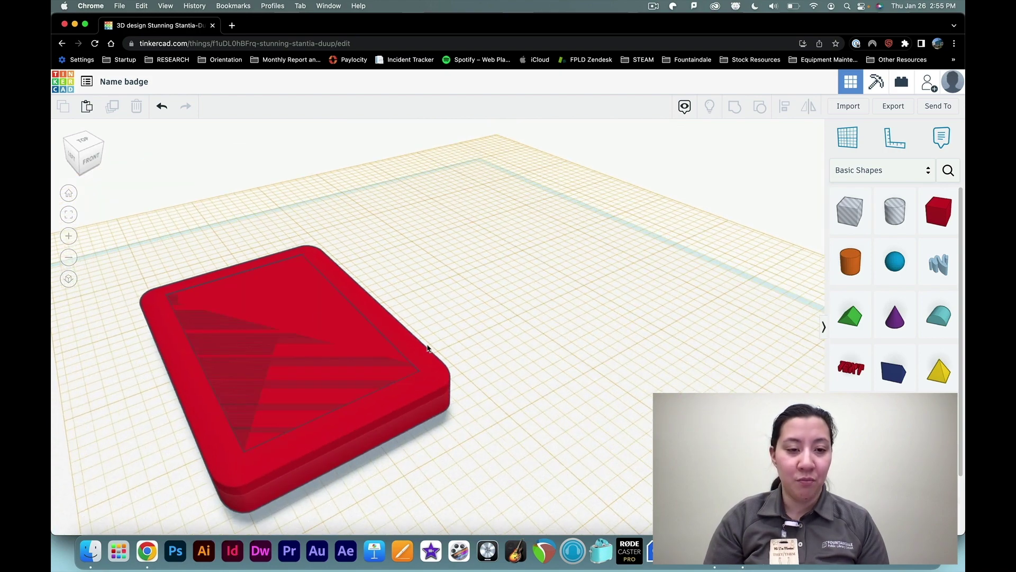
click(379, 343)
drag(510, 333, 232, 282)
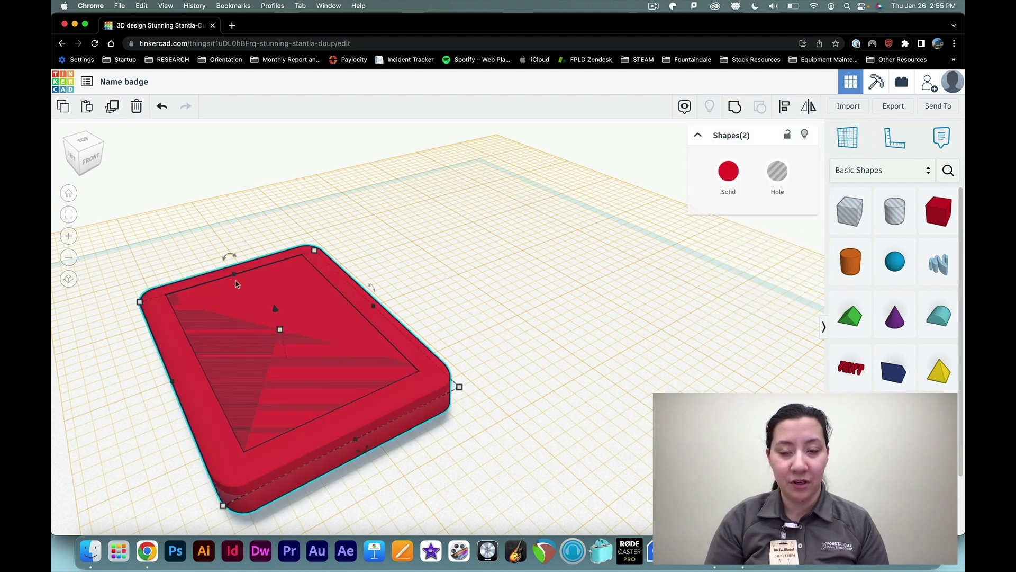
click(734, 108)
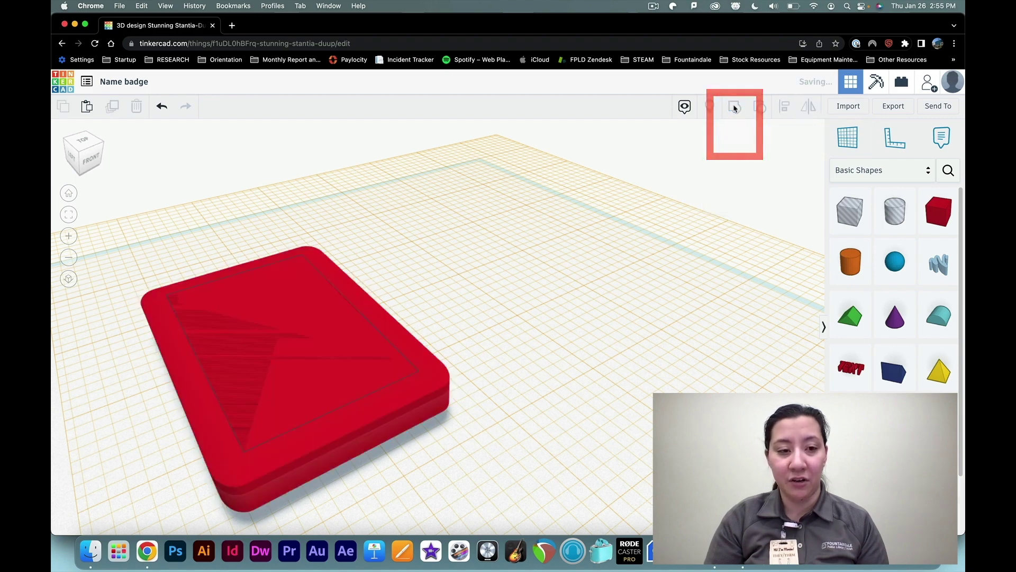
click(497, 272)
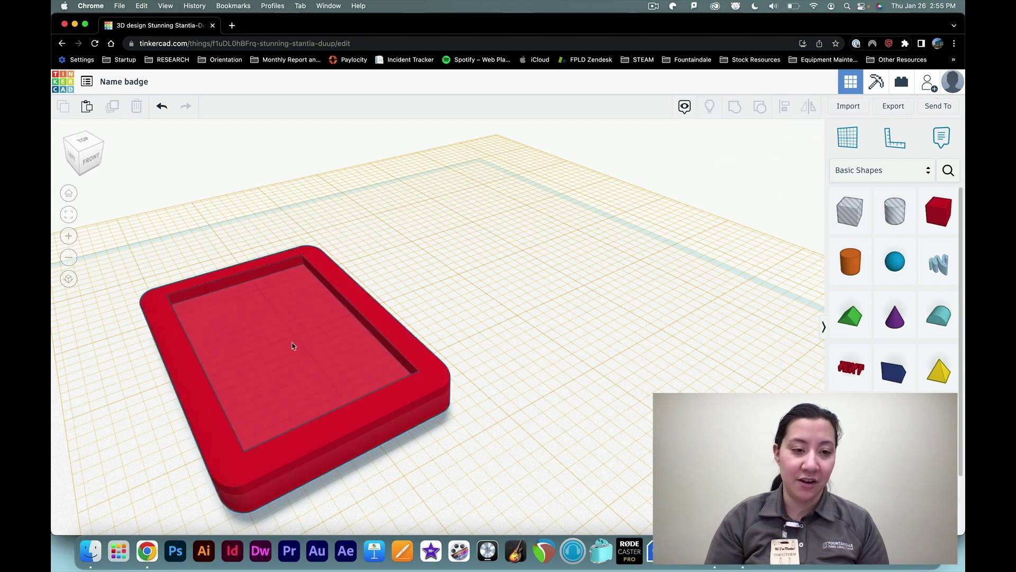
Step: Examine the depth and walls of the badge's recess up close, from the side and from above
scroll(293, 347, up, 5)
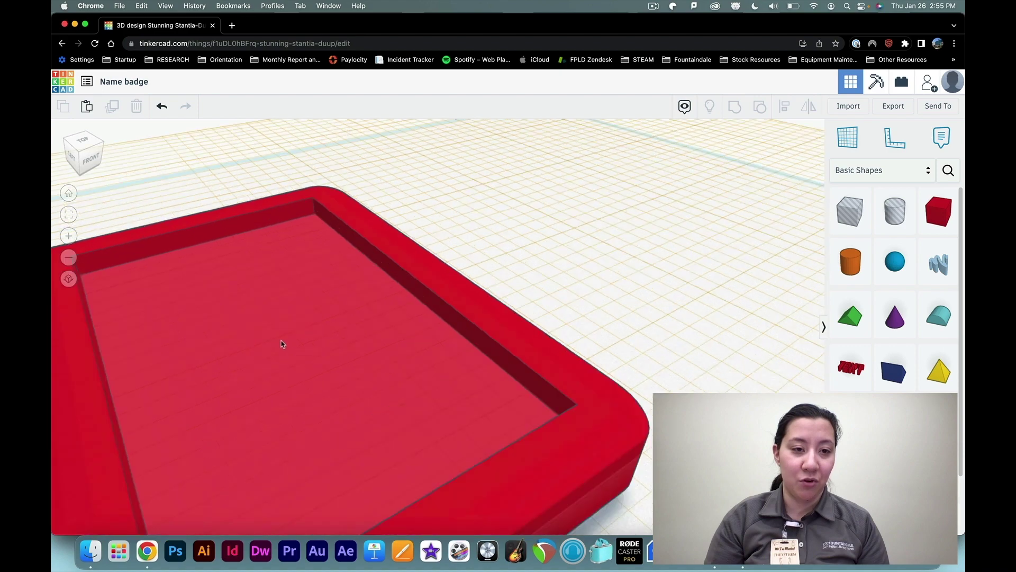
scroll(282, 344, up, 3)
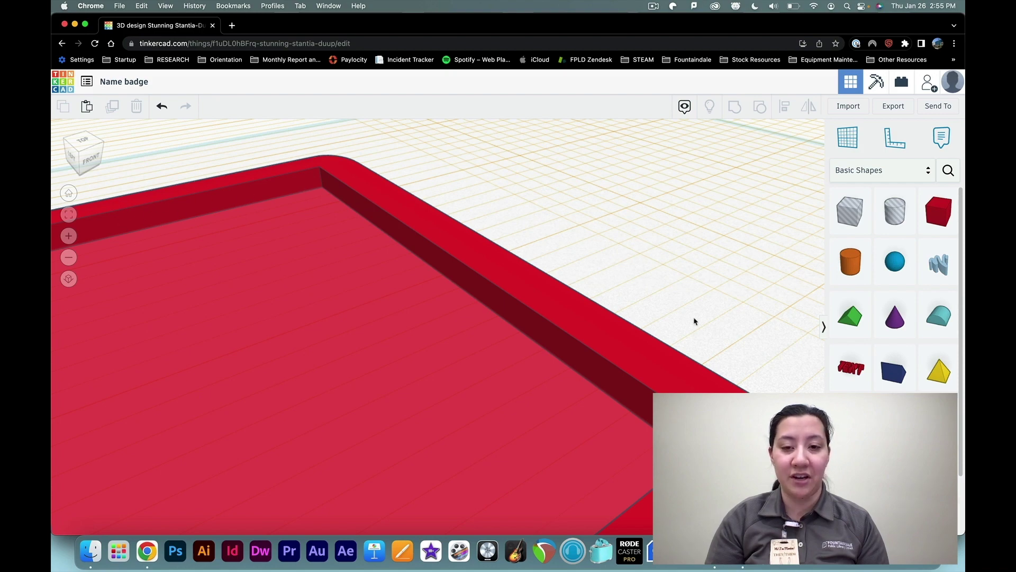
right_drag(730, 318, 532, 268)
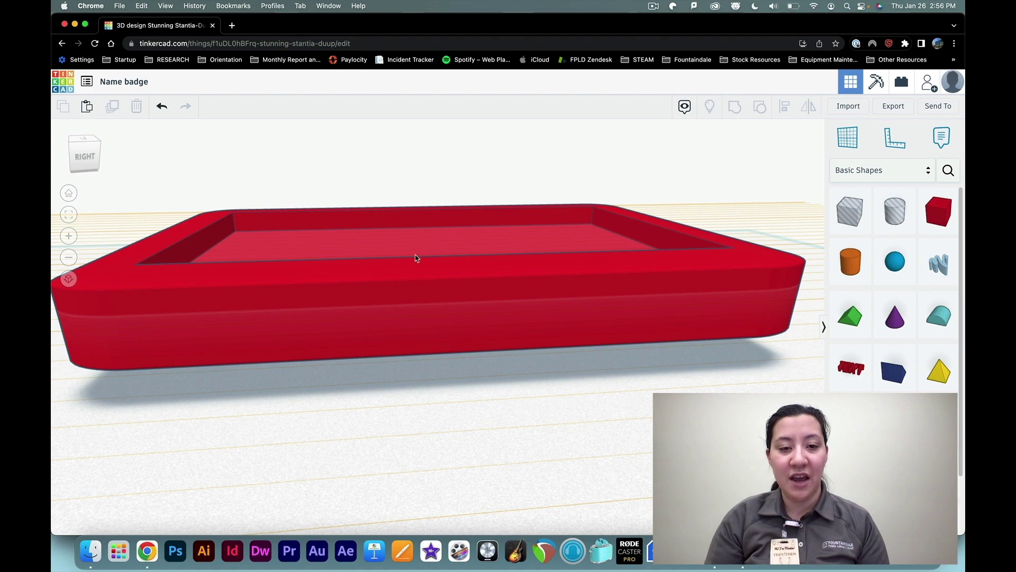
right_drag(285, 235, 399, 304)
scroll(547, 306, up, 5)
right_drag(547, 307, 541, 299)
scroll(518, 291, down, 8)
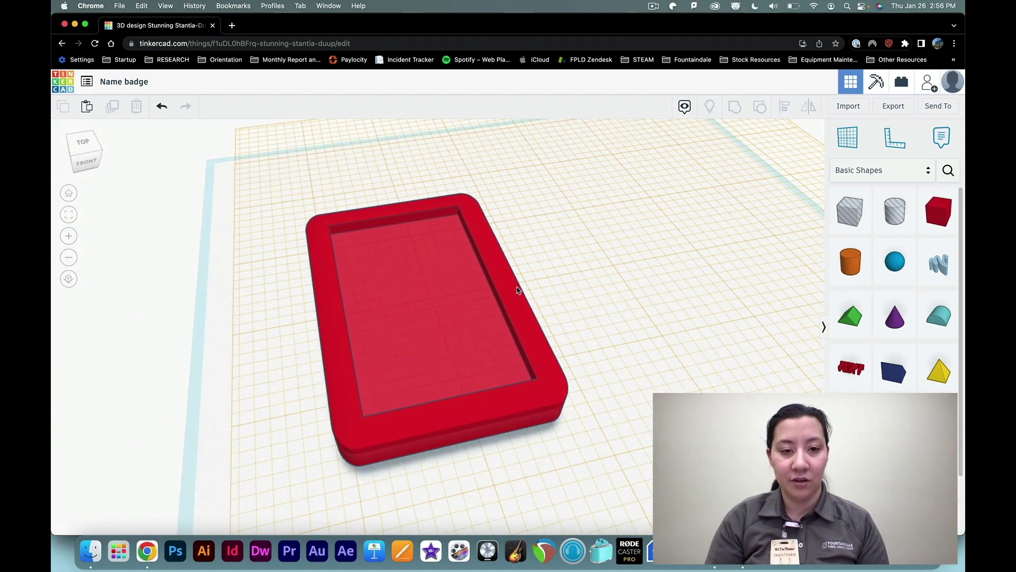
scroll(517, 290, up, 1)
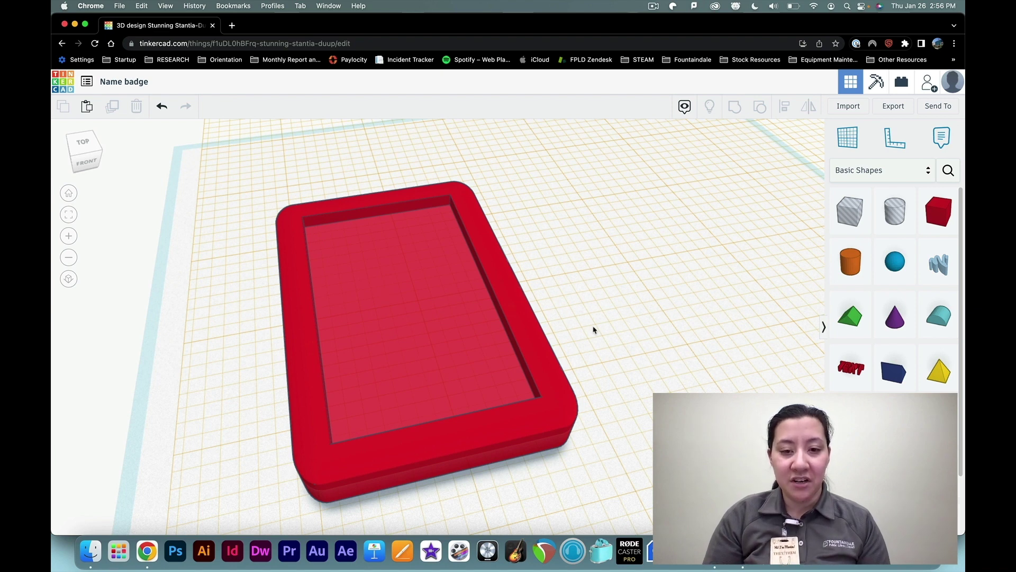
Step: Delete the grouped badge from the workplane
click(526, 328)
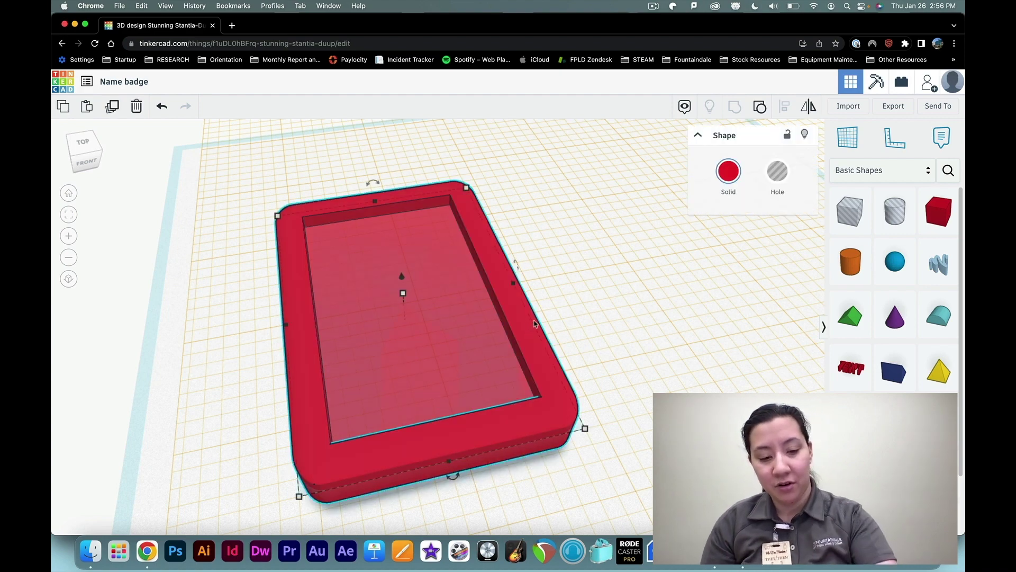
key(Delete)
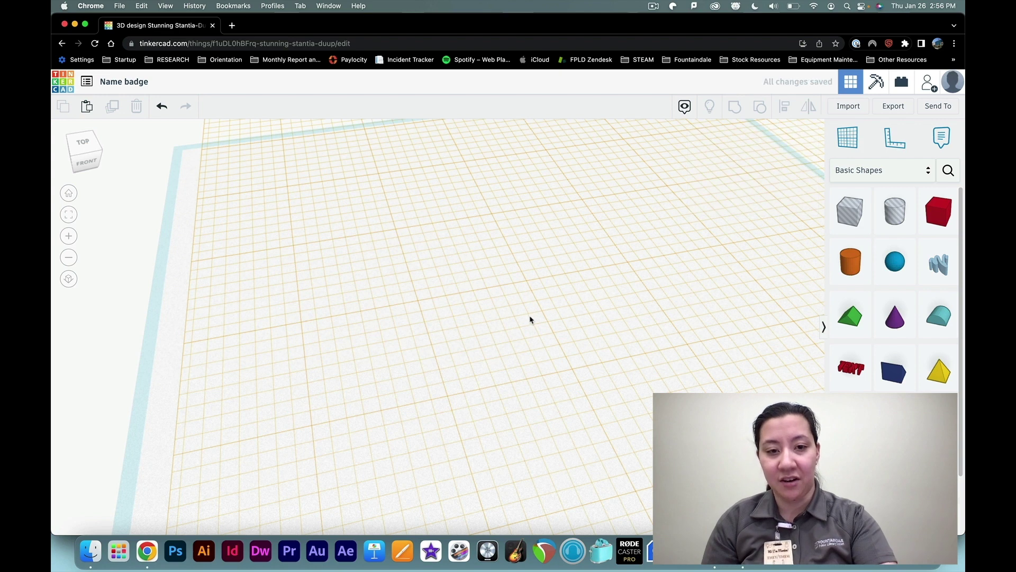
Step: Reset the raised workplane to the default base grid
click(849, 147)
key(cmd+z)
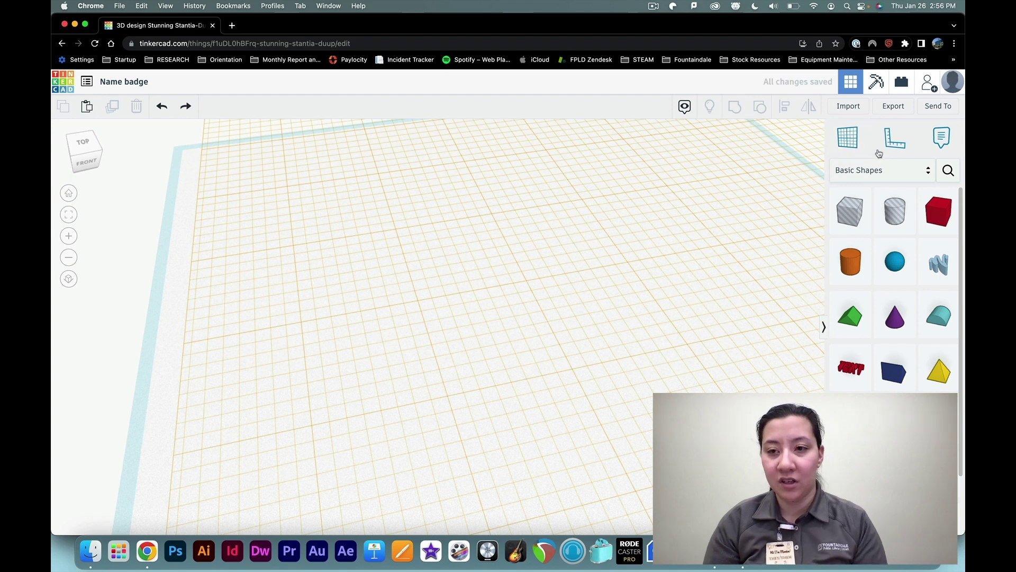
click(853, 133)
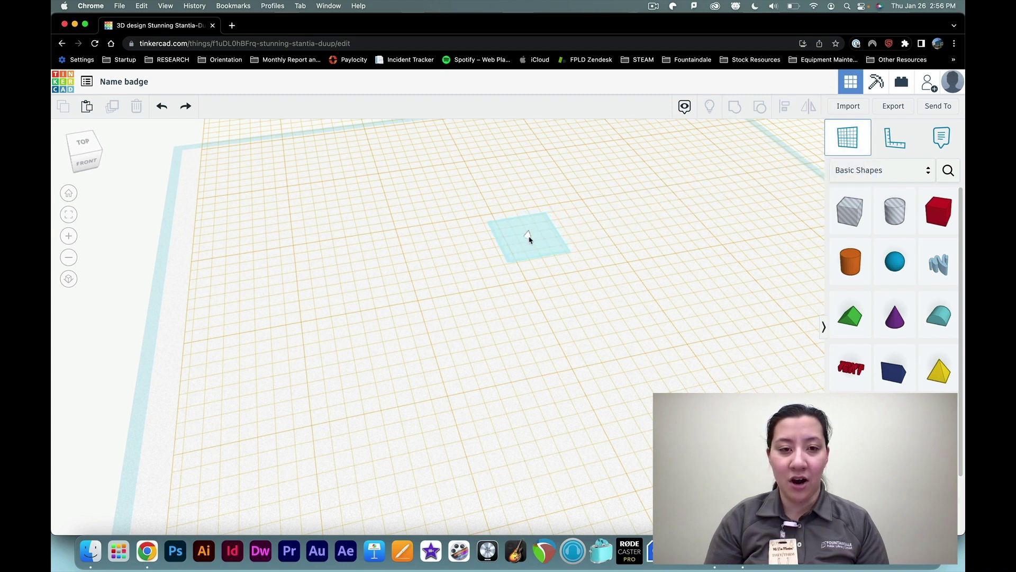
click(434, 237)
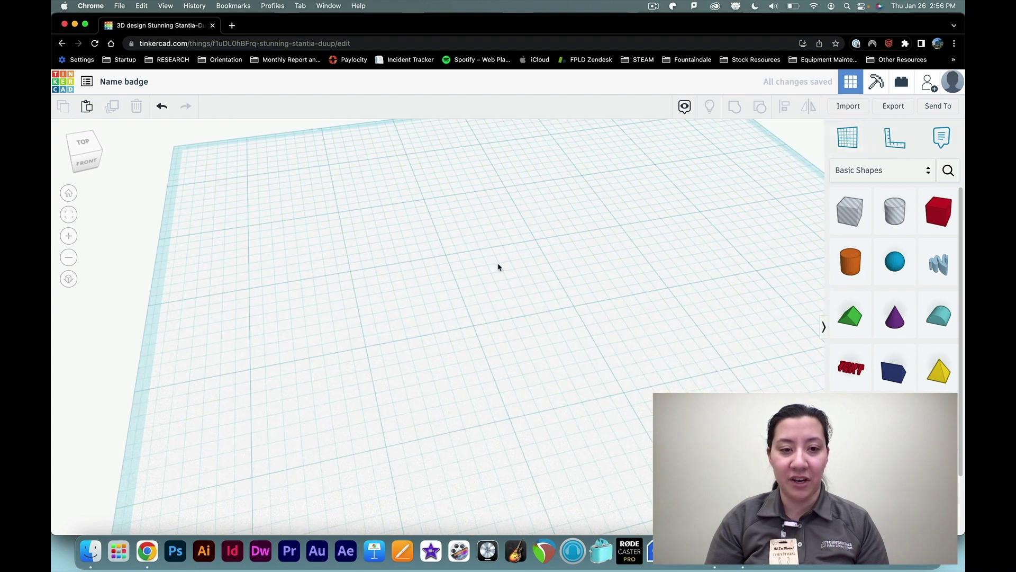
Step: Paste the copied recessed badge back onto the middle of the base workplane
scroll(497, 267, down, 5)
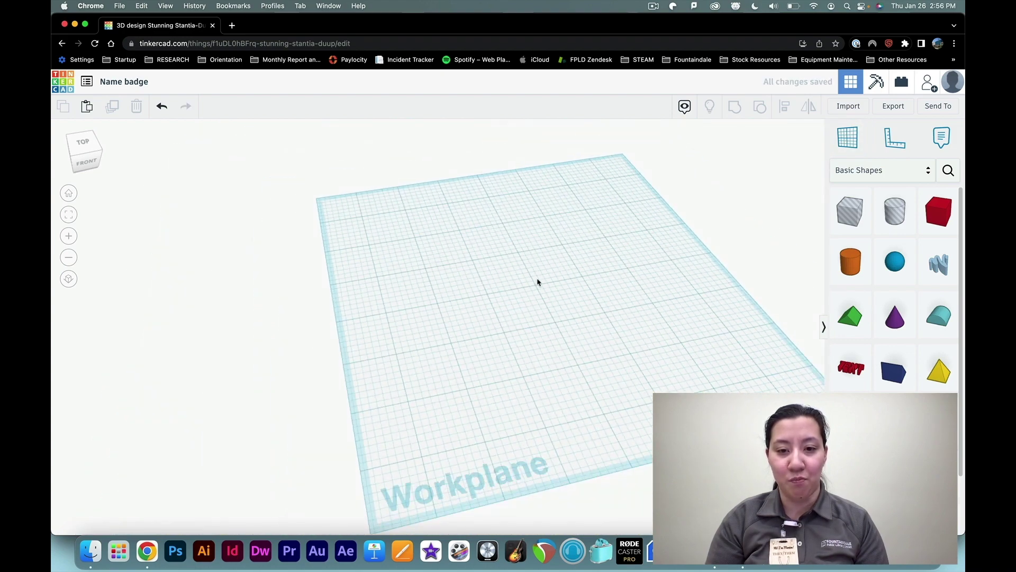
mouse_move(620, 354)
right_down()
mouse_move(573, 363)
mouse_move(623, 364)
right_up()
scroll(614, 351, up, 5)
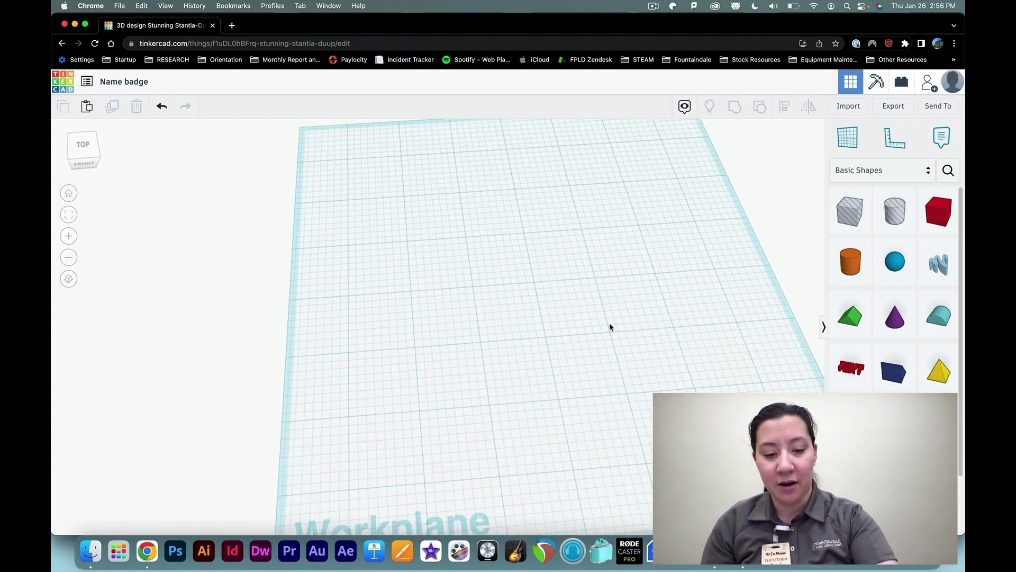
key(super+v)
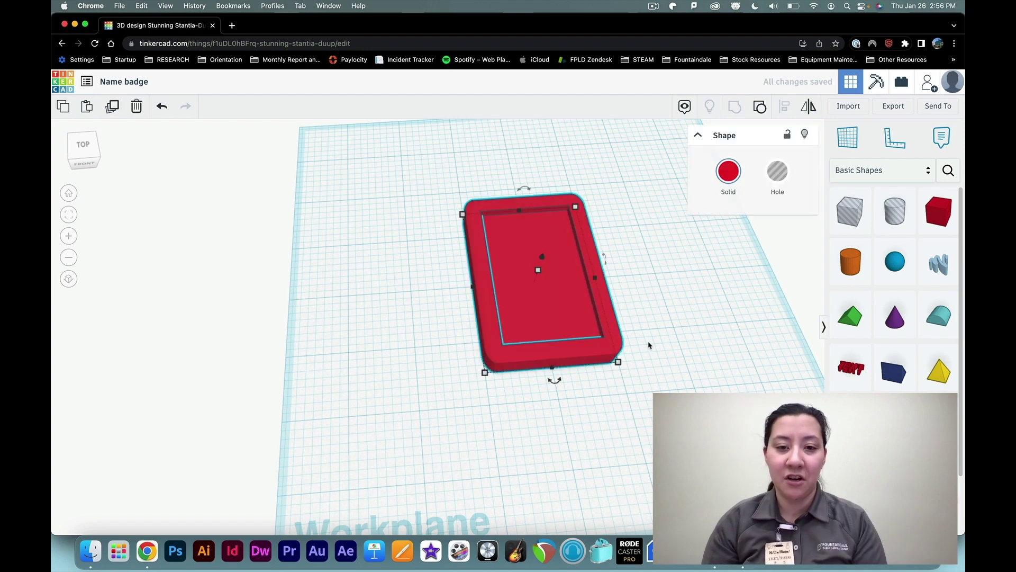
scroll(649, 347, up, 3)
scroll(619, 341, up, 2)
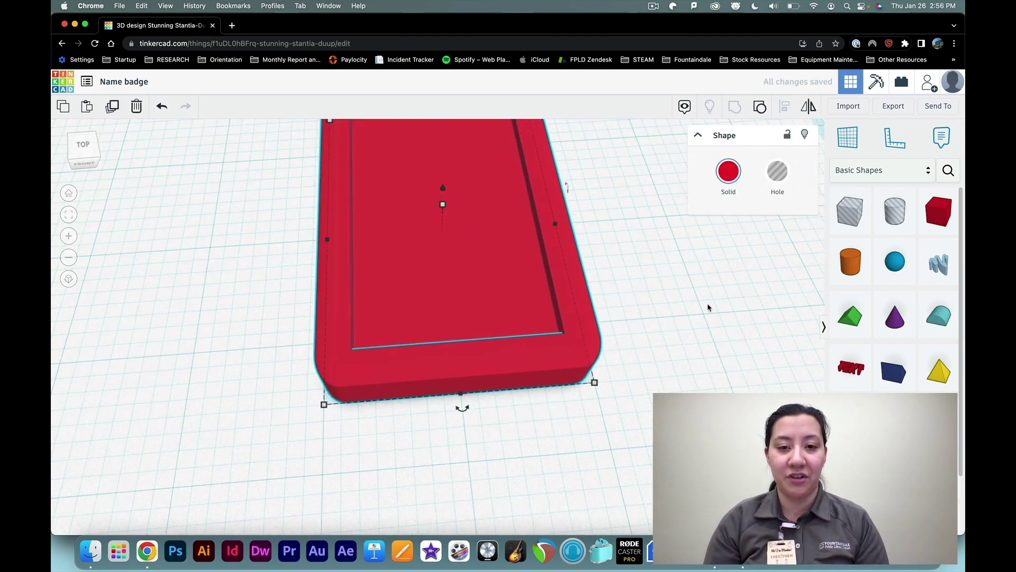
scroll(646, 324, down, 3)
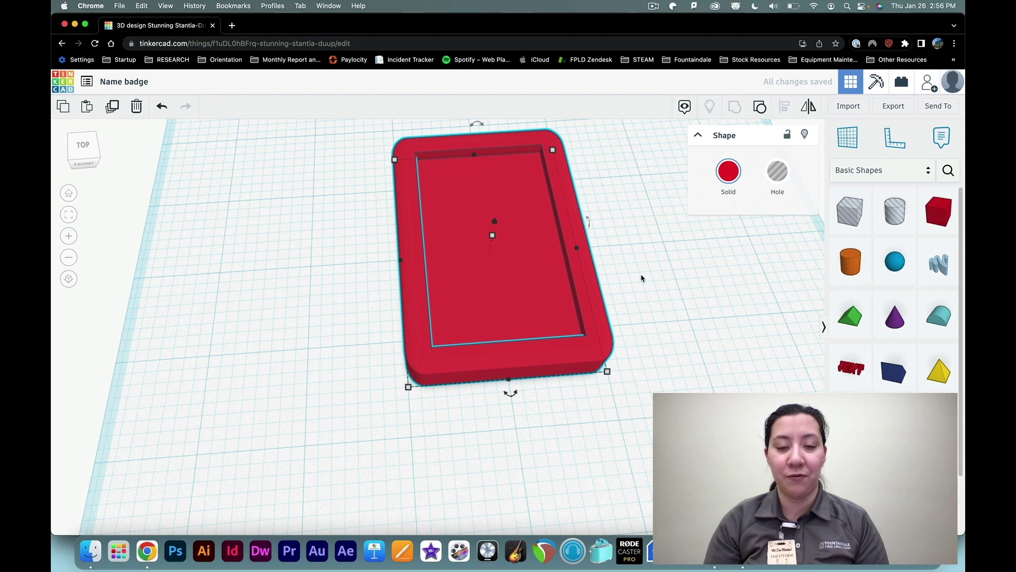
right_drag(683, 302, 676, 320)
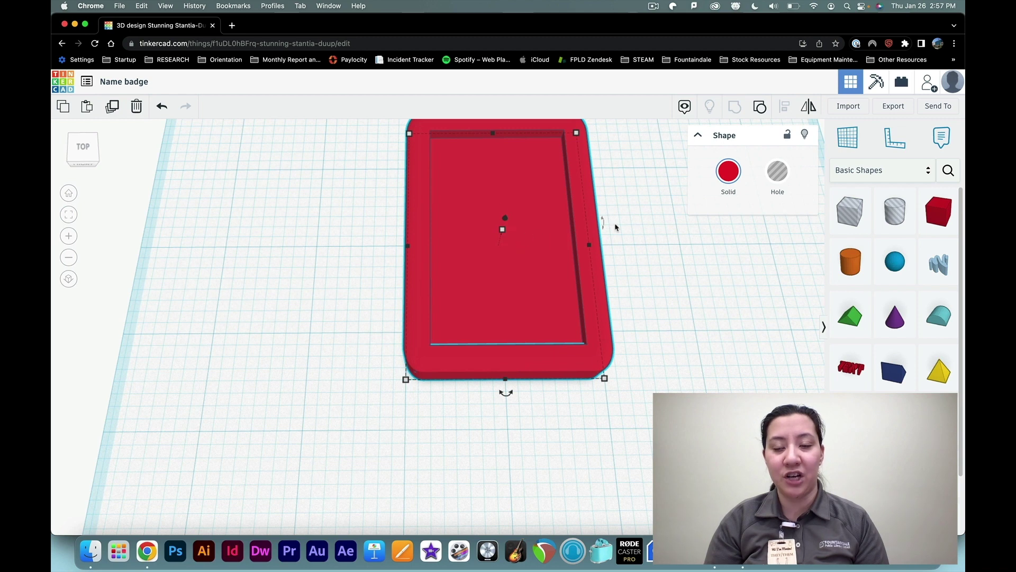
Step: Add a Text shape from Basic Shapes to the workplane beside the badge, overlapping its long edge
scroll(896, 307, down, 1)
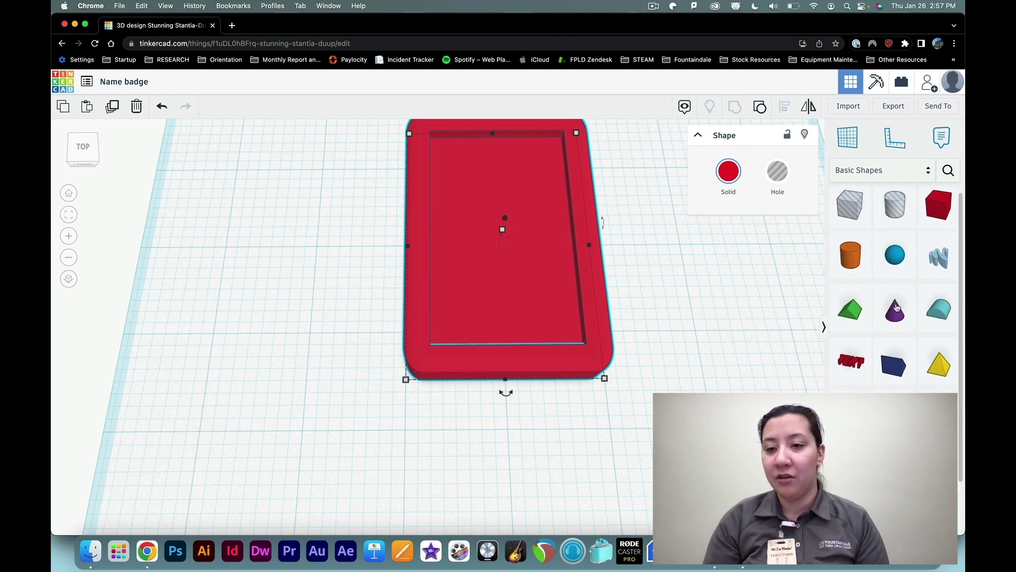
scroll(892, 317, down, 3)
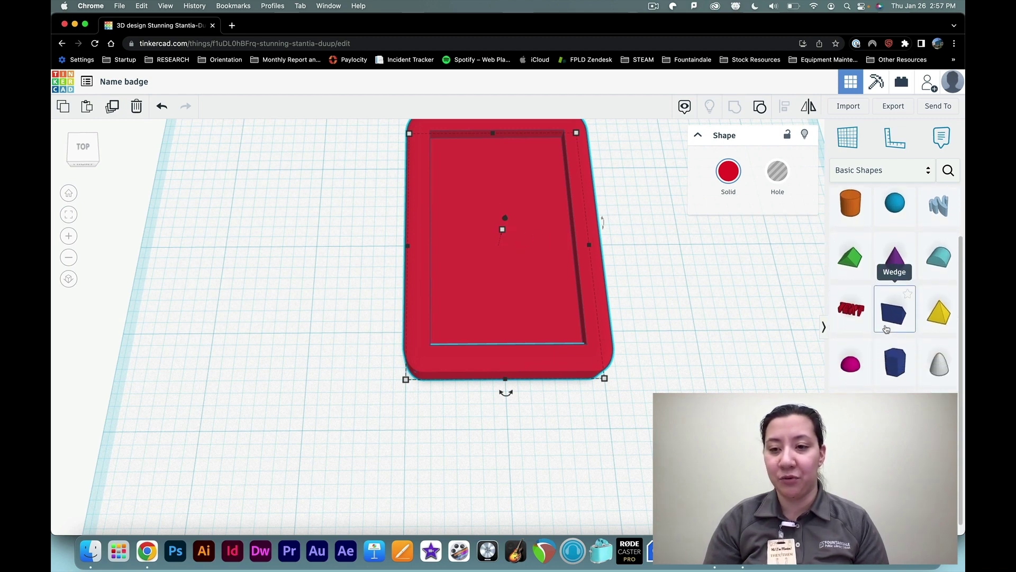
scroll(887, 329, down, 1)
click(860, 299)
drag(852, 296, 309, 257)
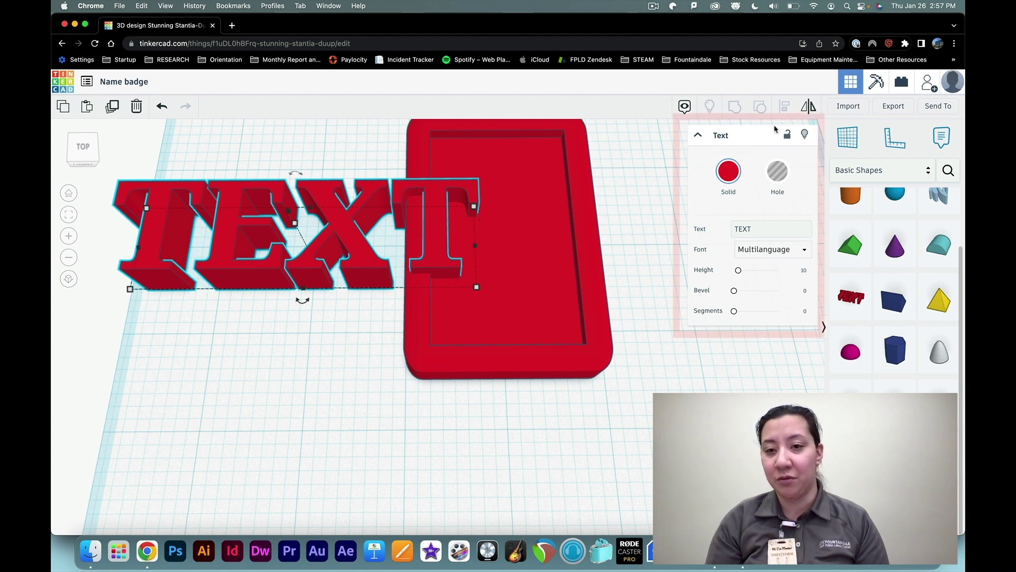
Step: Set the shape's text to the greeting "Hi, I'm" followed by the wearer's first name and an exclamation mark
click(762, 228)
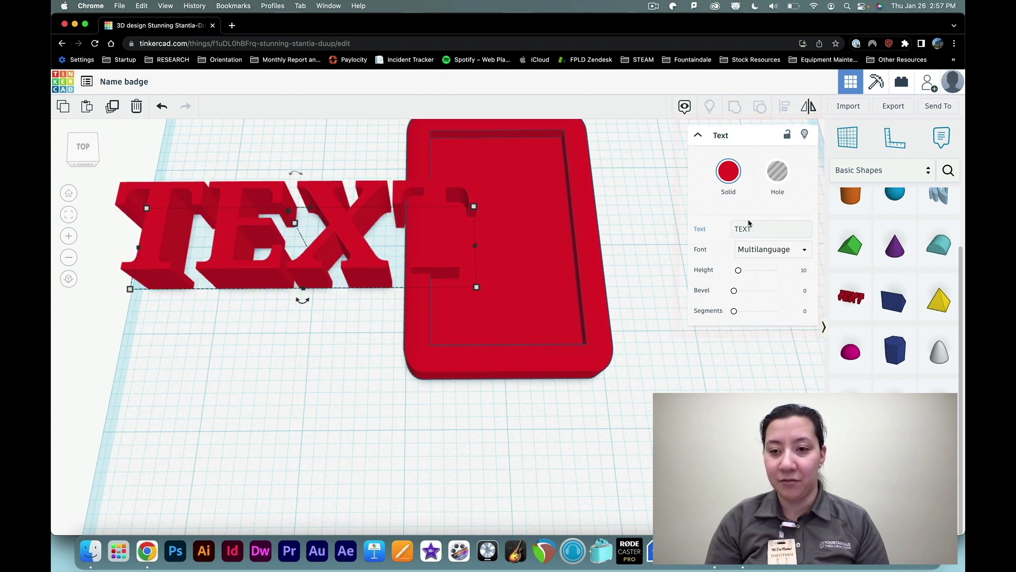
click(724, 228)
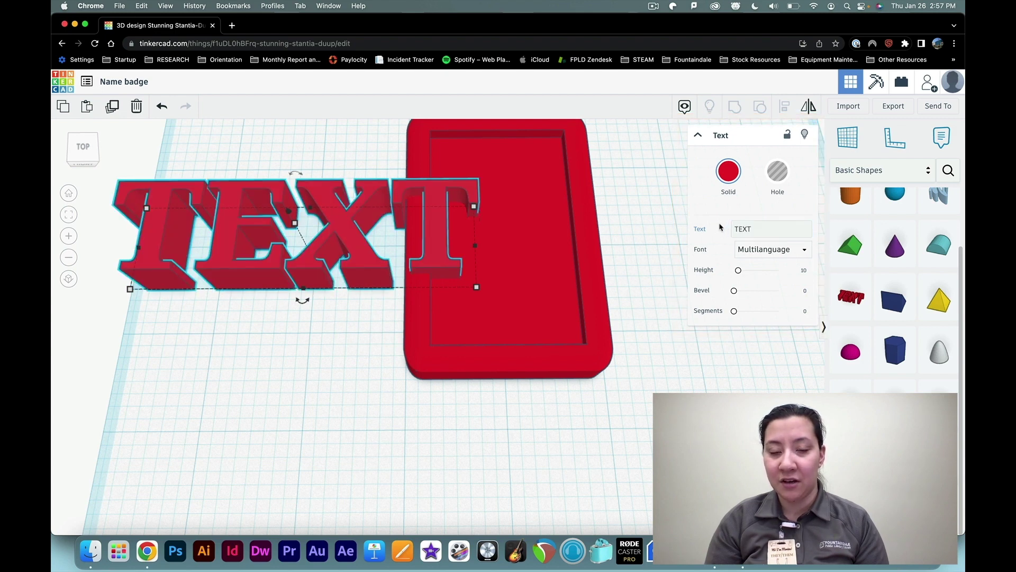
click(756, 230)
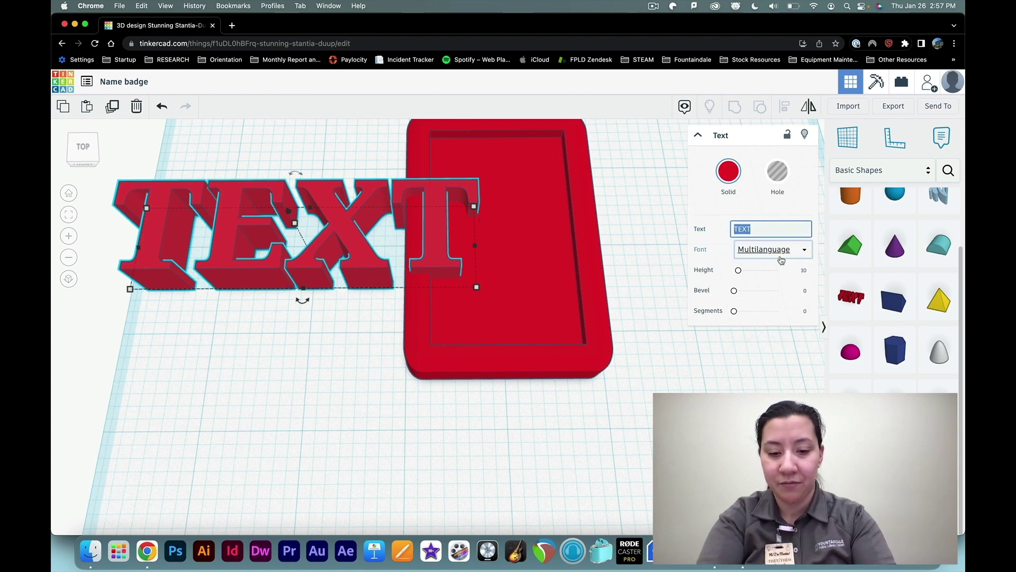
text(Hi, )
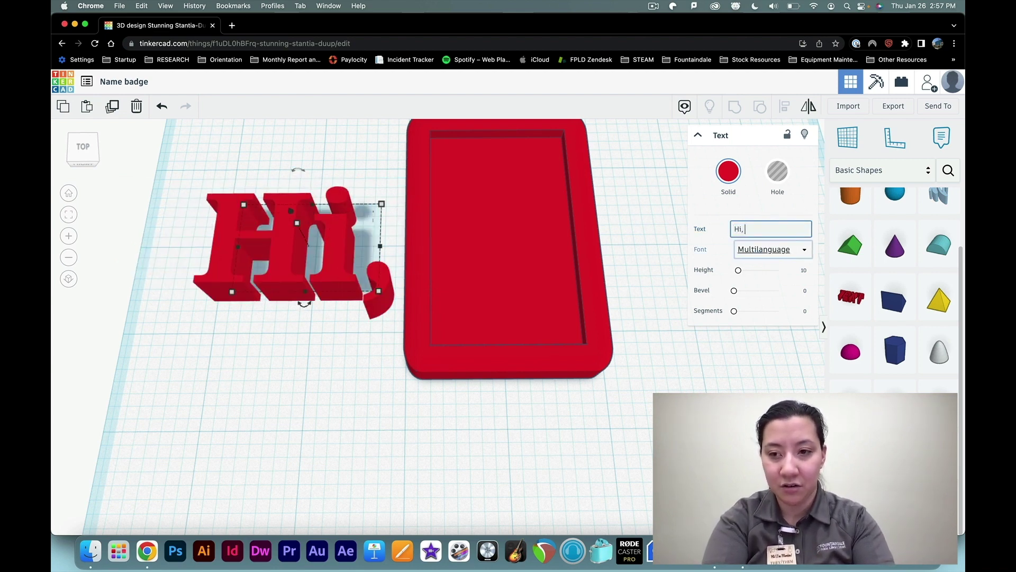
text(I)
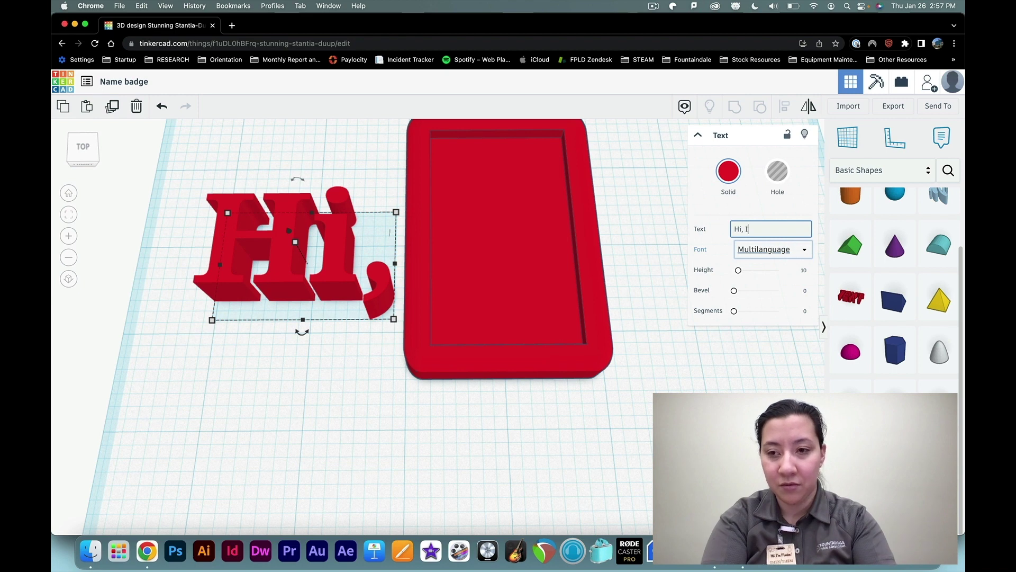
text('m Monica)
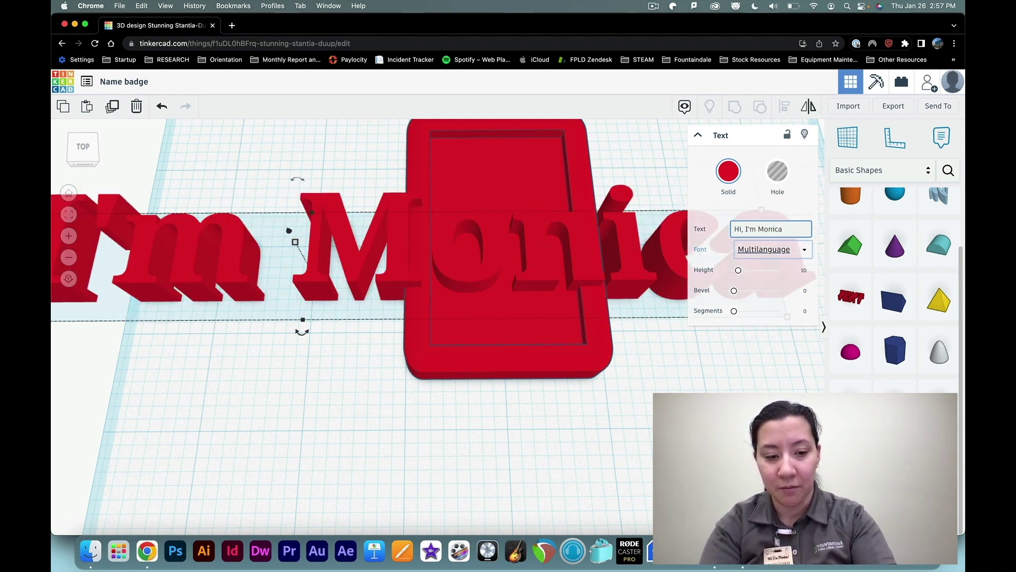
text(!)
Step: Shrink the greeting text proportionally and place it beyond the badge's far short end
scroll(431, 289, down, 5)
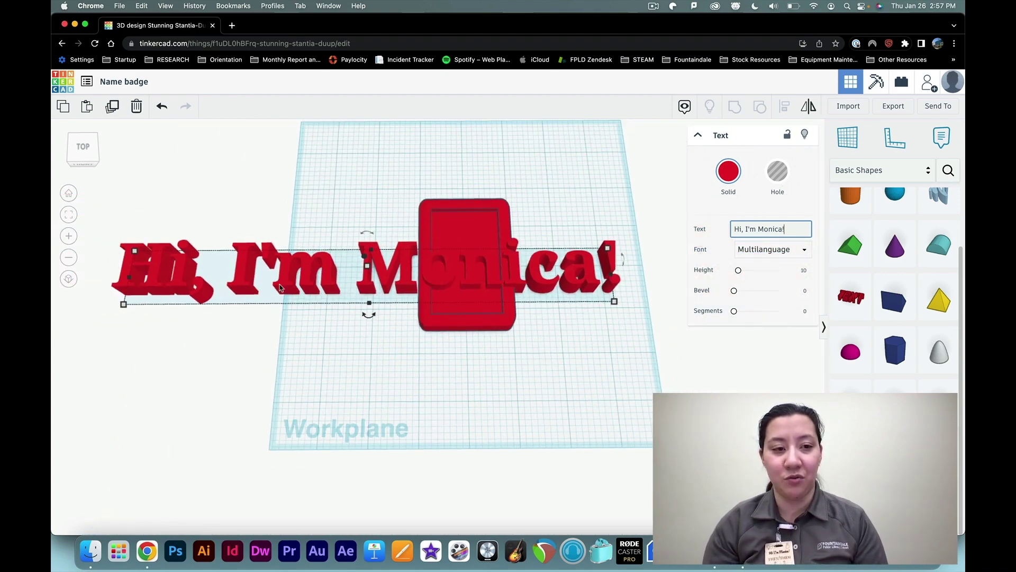
mouse_move(124, 306)
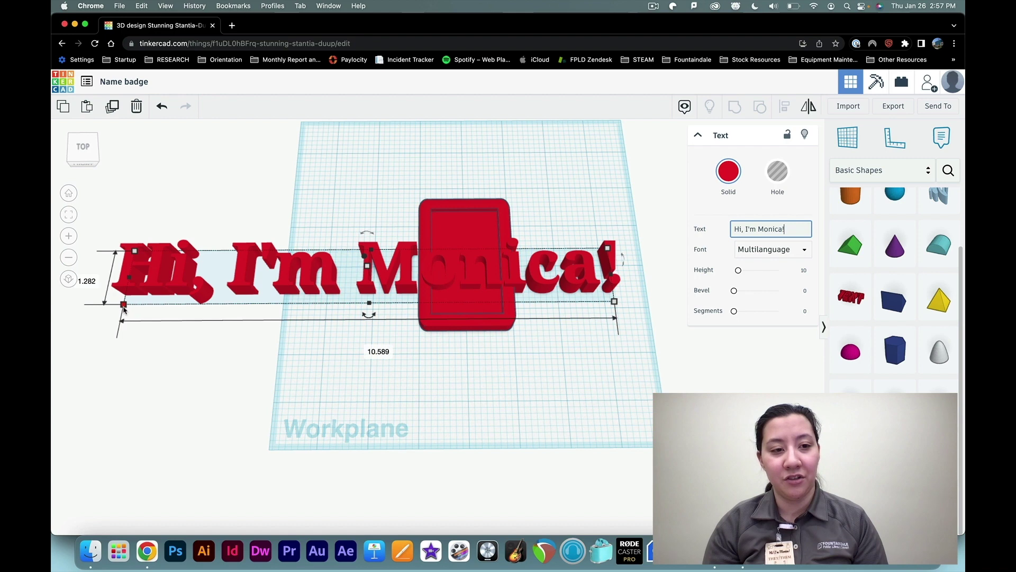
shift+drag(127, 307, 363, 142)
scroll(555, 268, up, 5)
scroll(517, 157, down, 6)
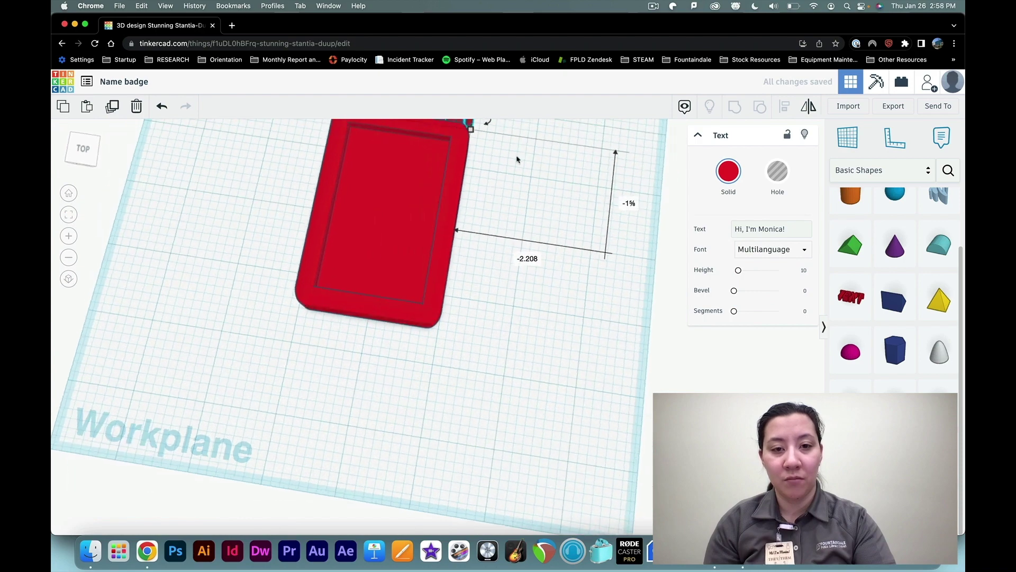
Step: Scale the greeting text down proportionally to about 1.66 × 0.201 in so it fits the badge's width
key(Escape)
click(447, 147)
key(f)
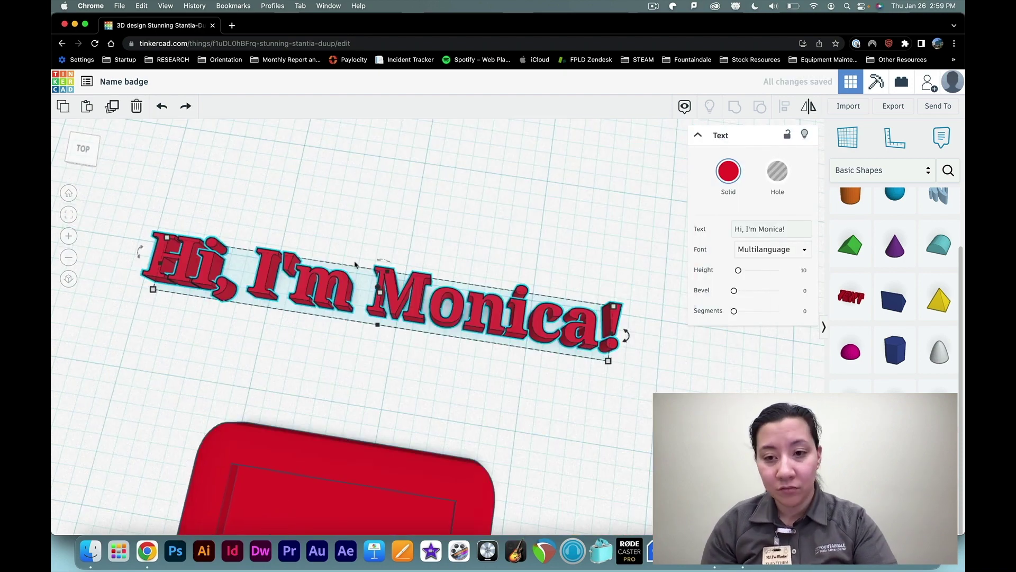
mouse_move(615, 311)
drag(615, 310, 422, 314)
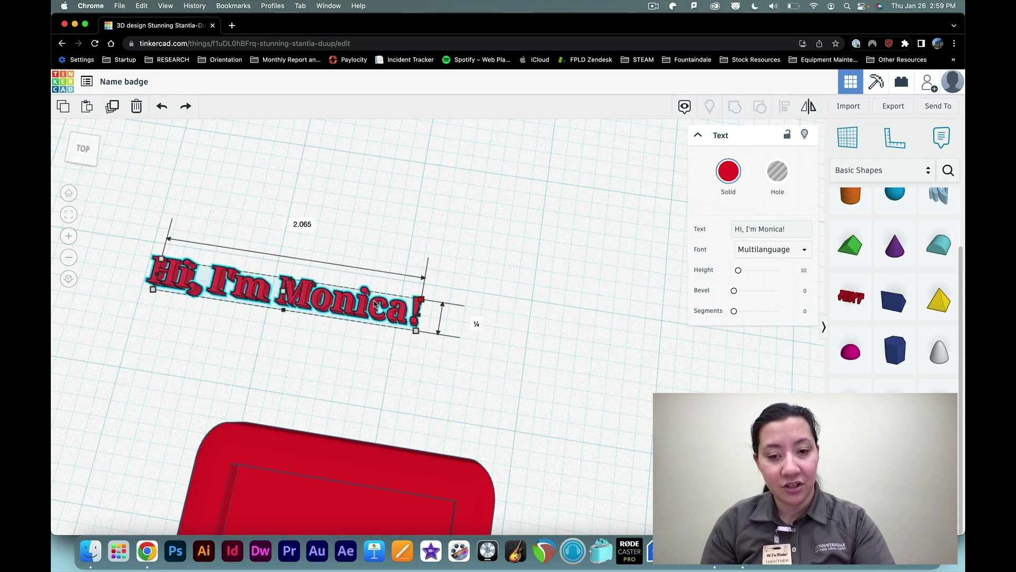
key(super+z)
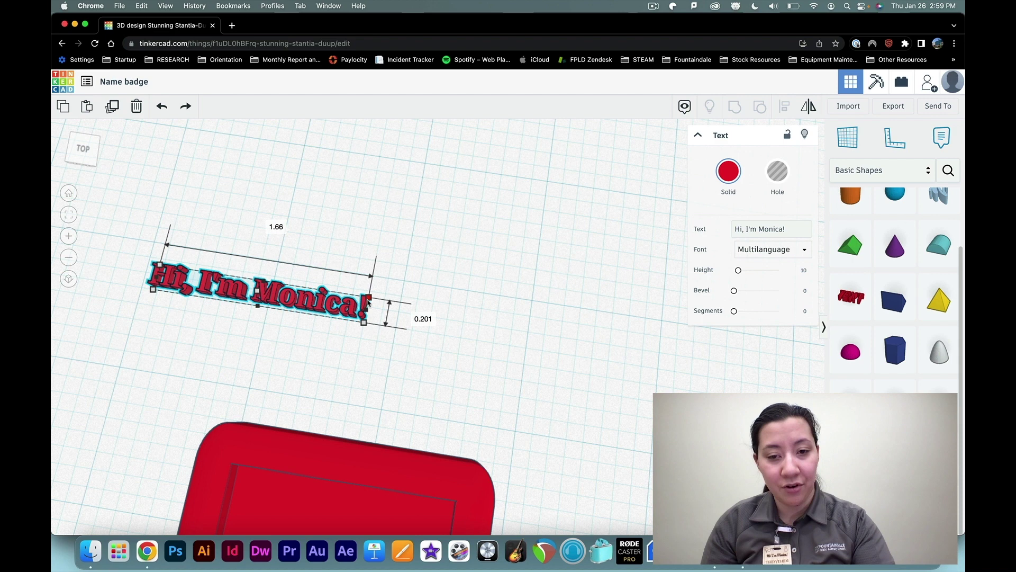
key(super+shift+z)
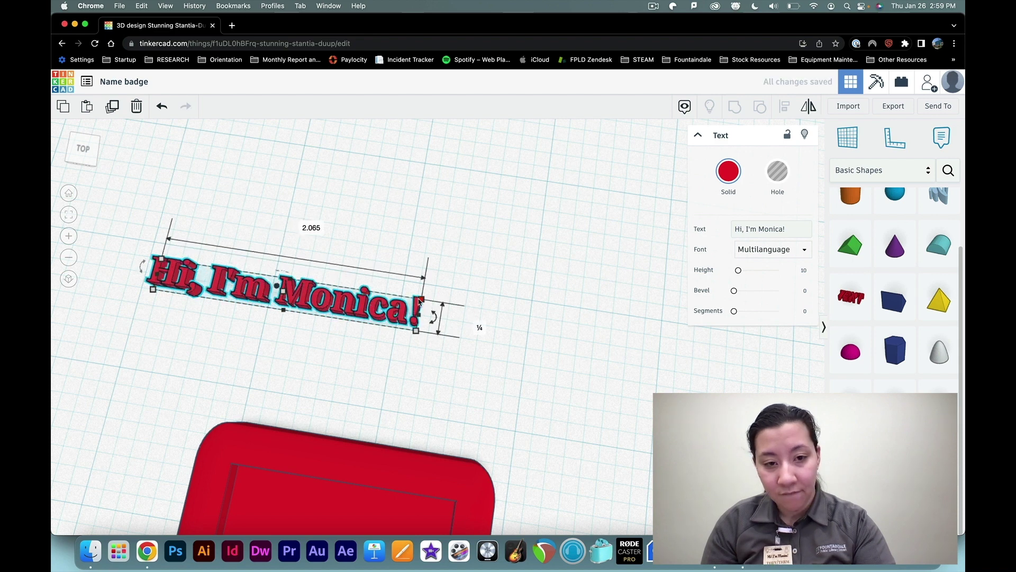
drag(421, 302, 390, 310)
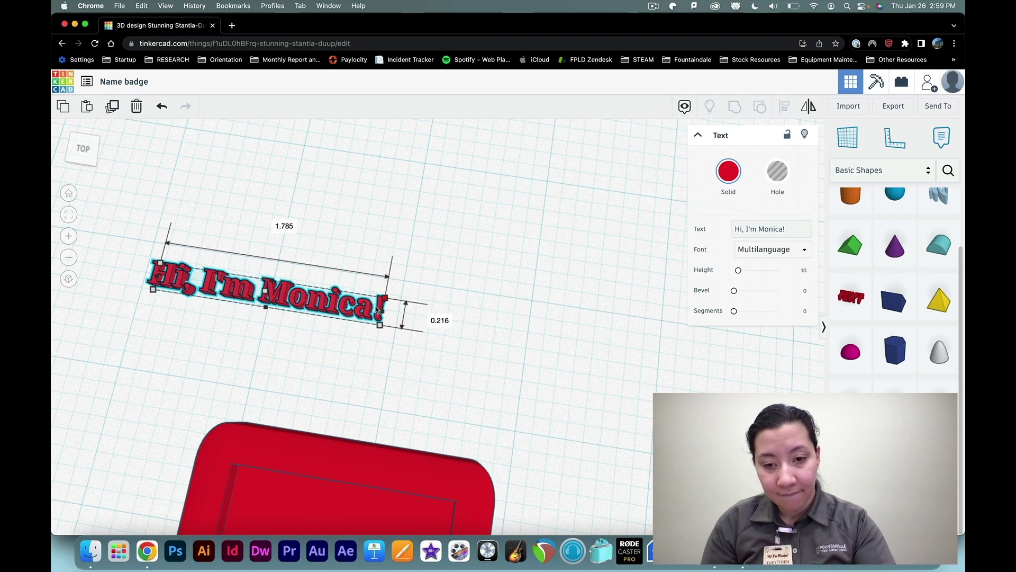
drag(377, 310, 370, 308)
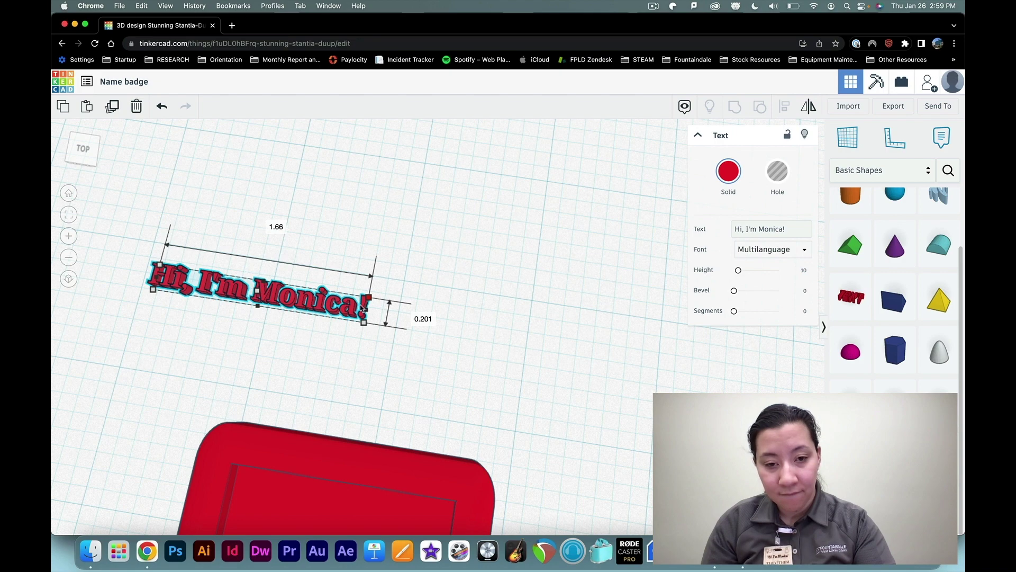
Step: Move the small greeting text from behind the badge to beside its long edge and deselect it
scroll(376, 311, down, 3)
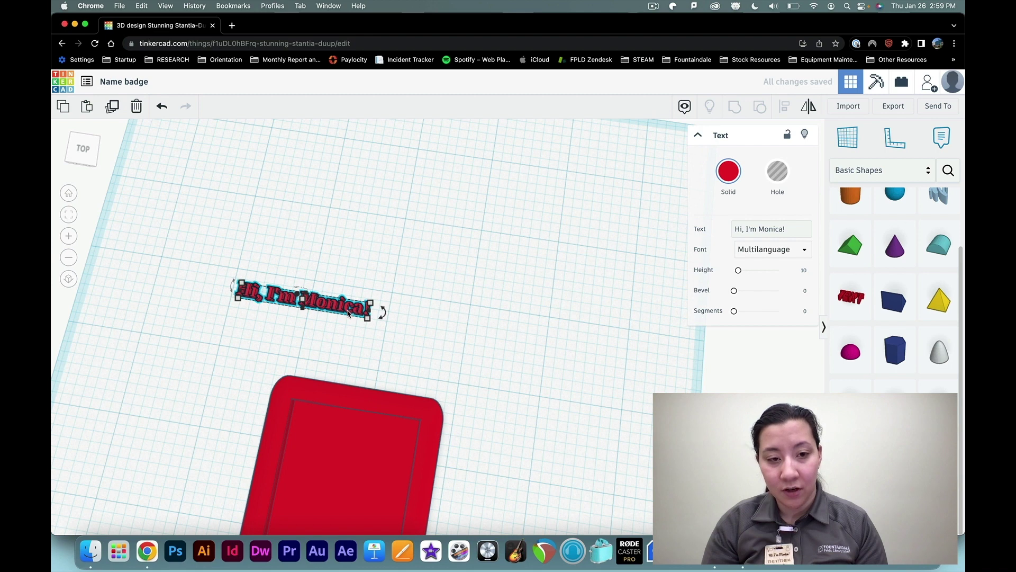
click(277, 311)
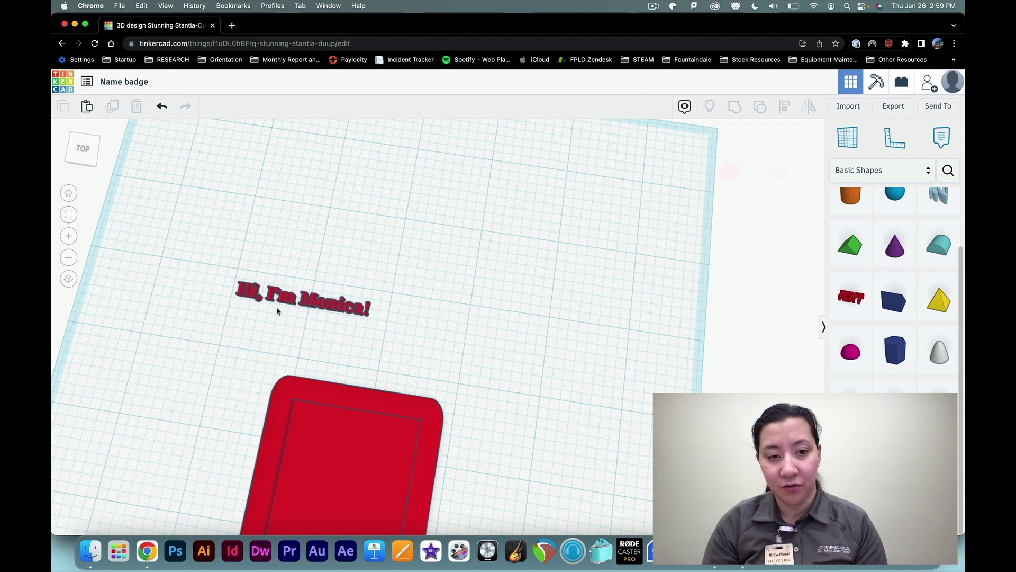
drag(371, 312, 369, 459)
drag(428, 413, 553, 454)
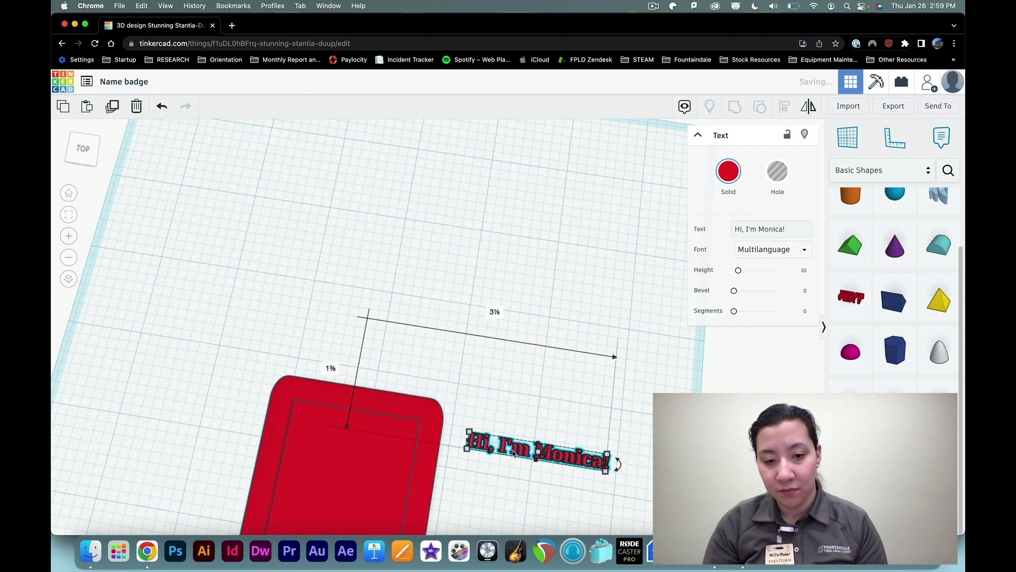
scroll(502, 447, down, 1)
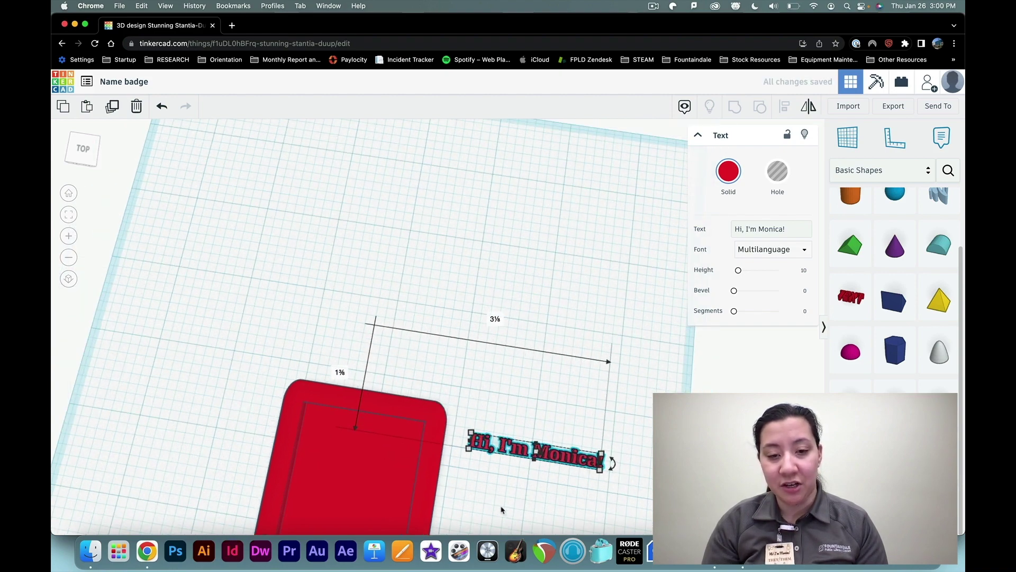
key(Left)
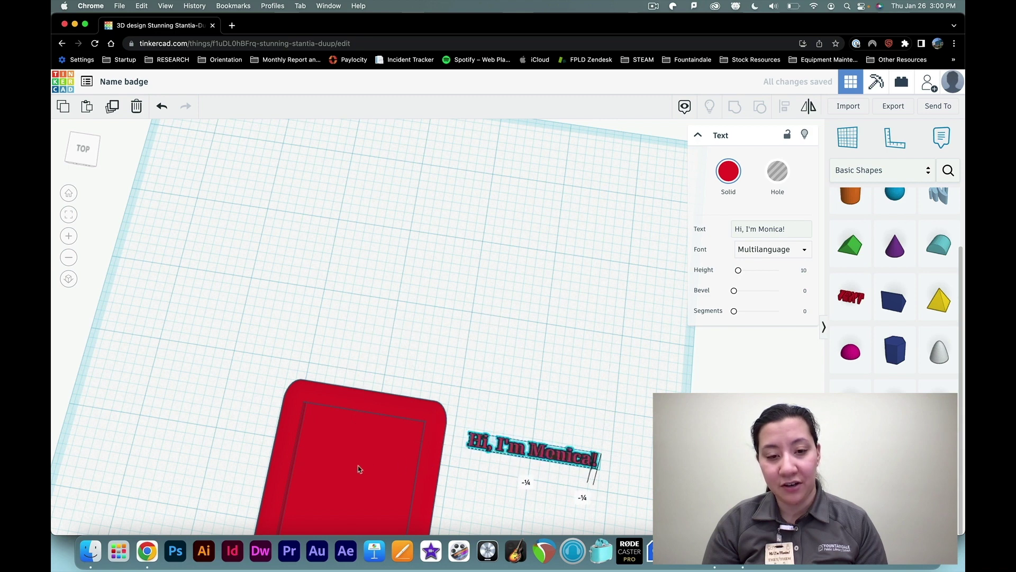
click(606, 460)
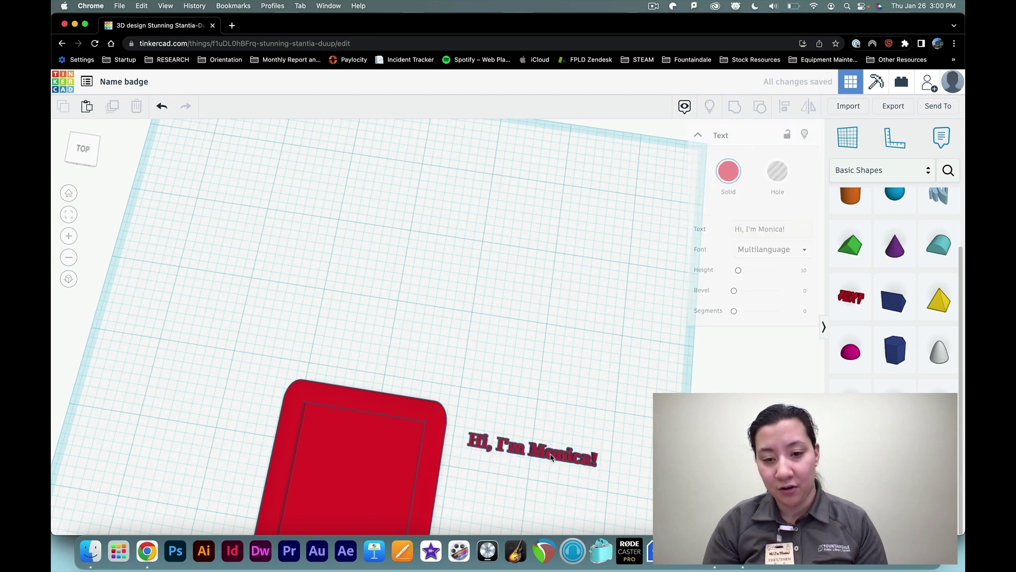
drag(556, 458, 551, 418)
Step: Move the badge about 1 7/8 in back toward the middle of the workplane and deselect it
scroll(386, 481, down, 2)
scroll(386, 481, up, 1)
drag(376, 490, 403, 362)
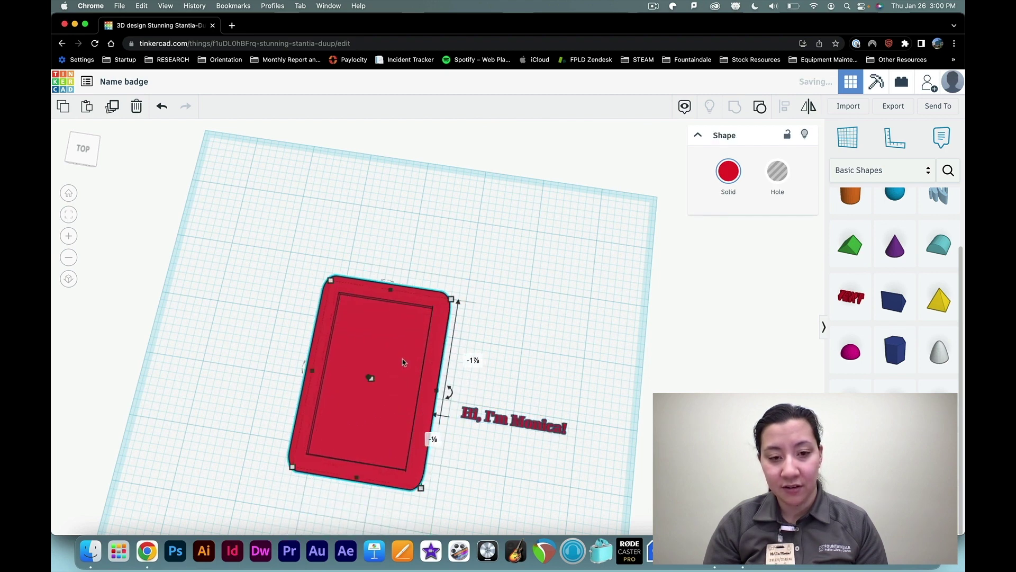
click(631, 307)
Step: Set a temporary workplane on the floor of the badge's recess
click(853, 139)
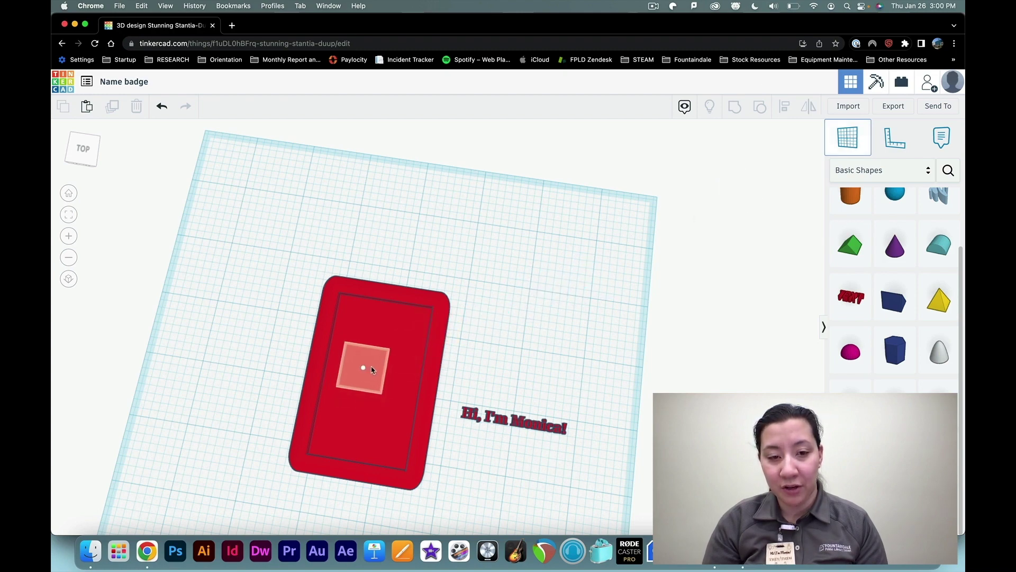
click(374, 372)
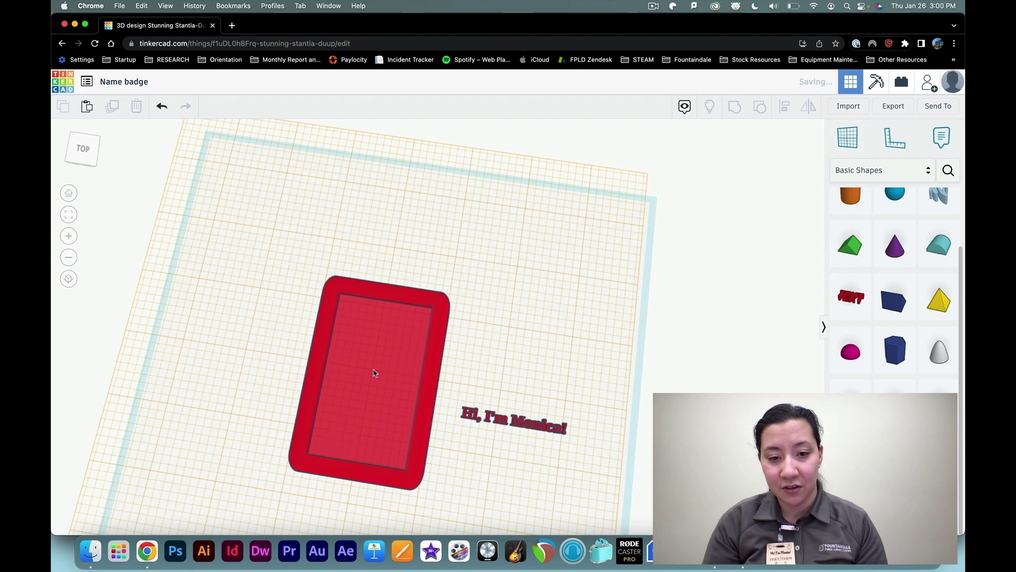
click(544, 424)
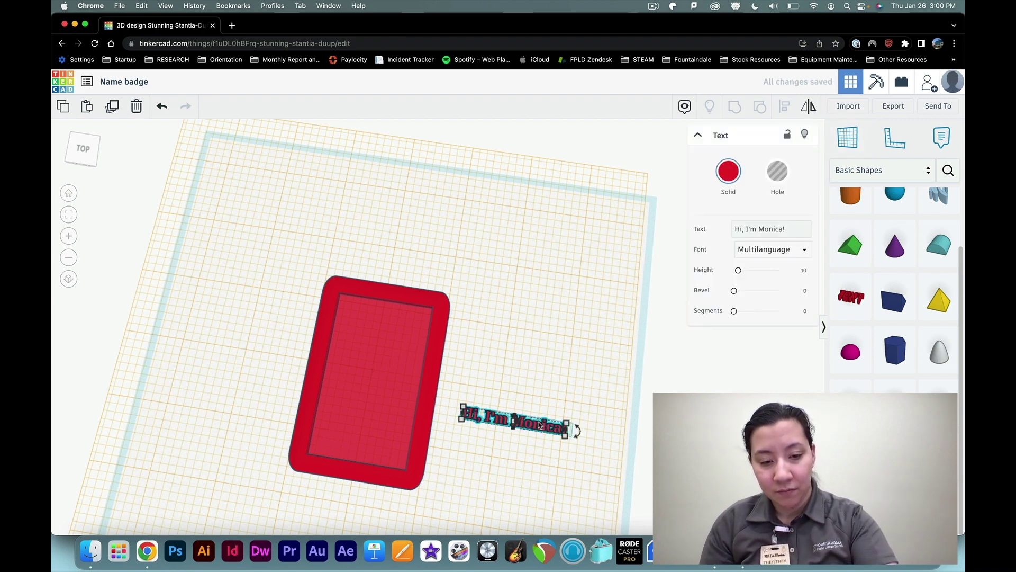
key(Delete)
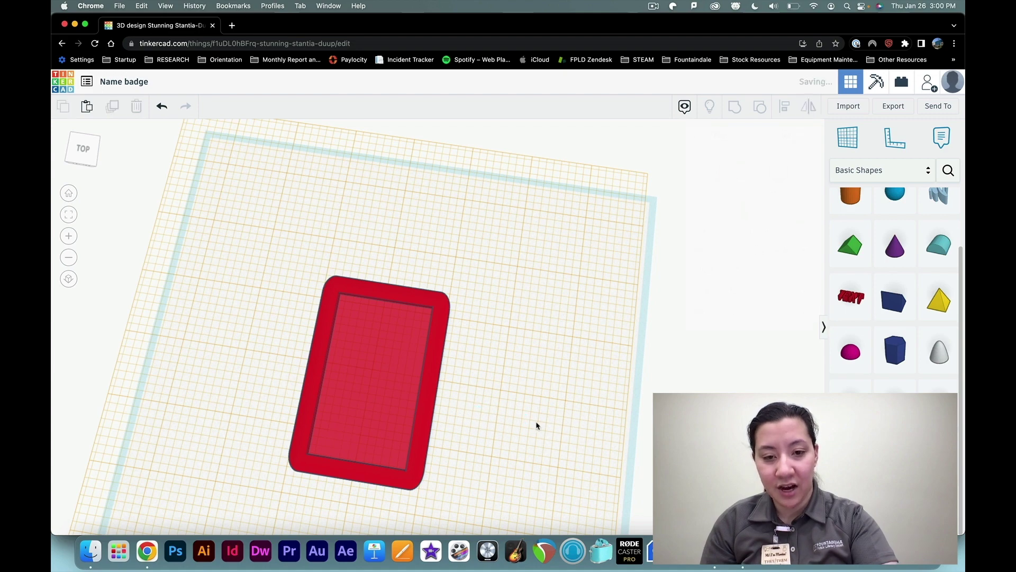
scroll(328, 410, up, 5)
scroll(381, 402, up, 3)
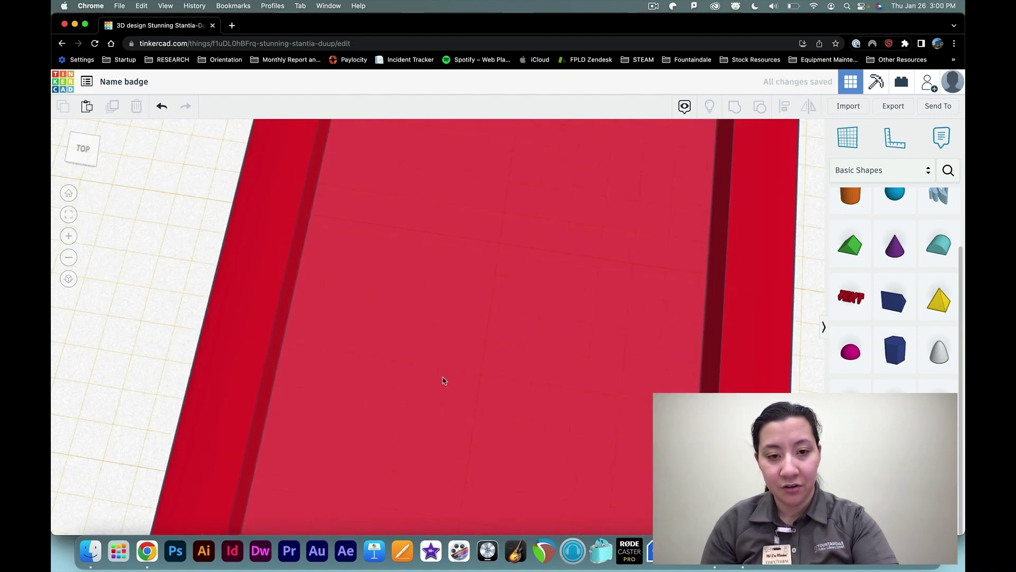
scroll(443, 379, down, 3)
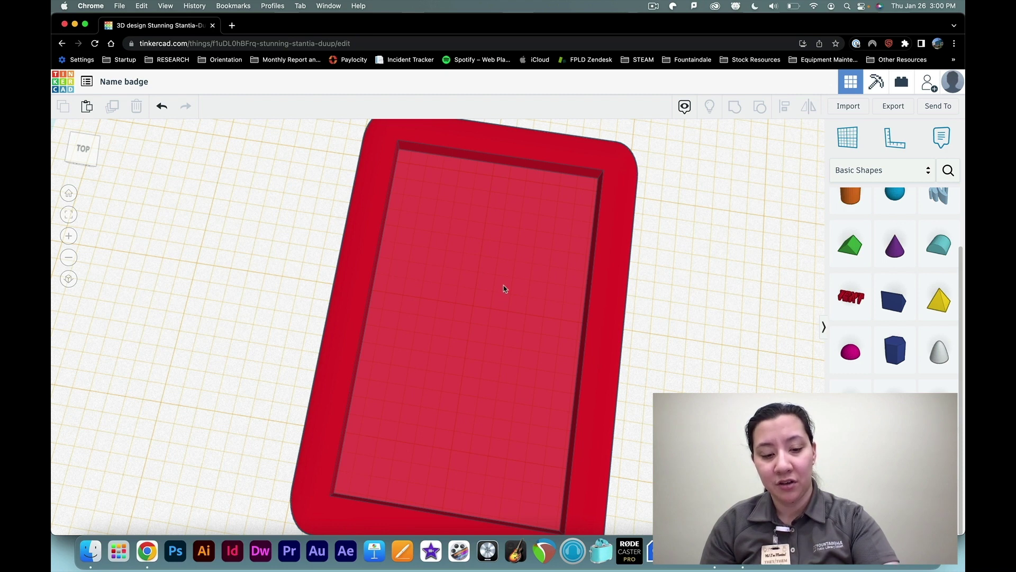
key(super+z)
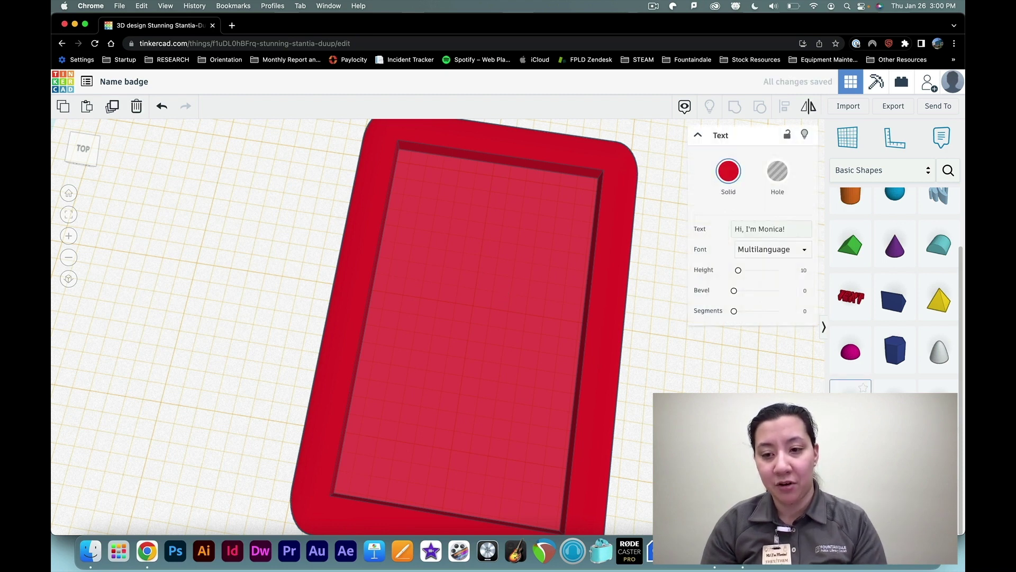
Step: Move the greeting text into the recess and scale it down proportionally to about 1 1/4 × 0.151 in
drag(683, 381, 456, 222)
click(454, 227)
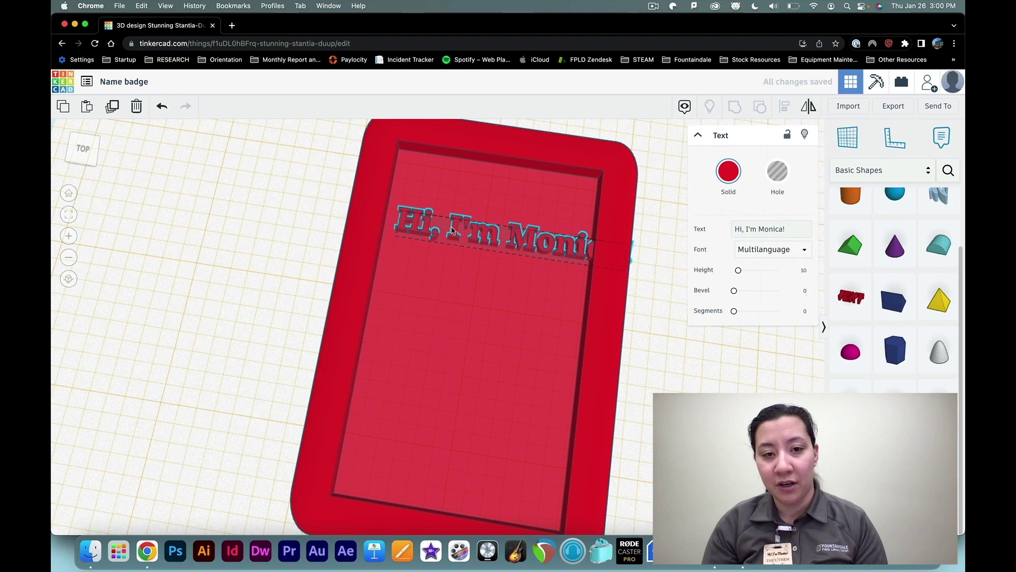
click(533, 247)
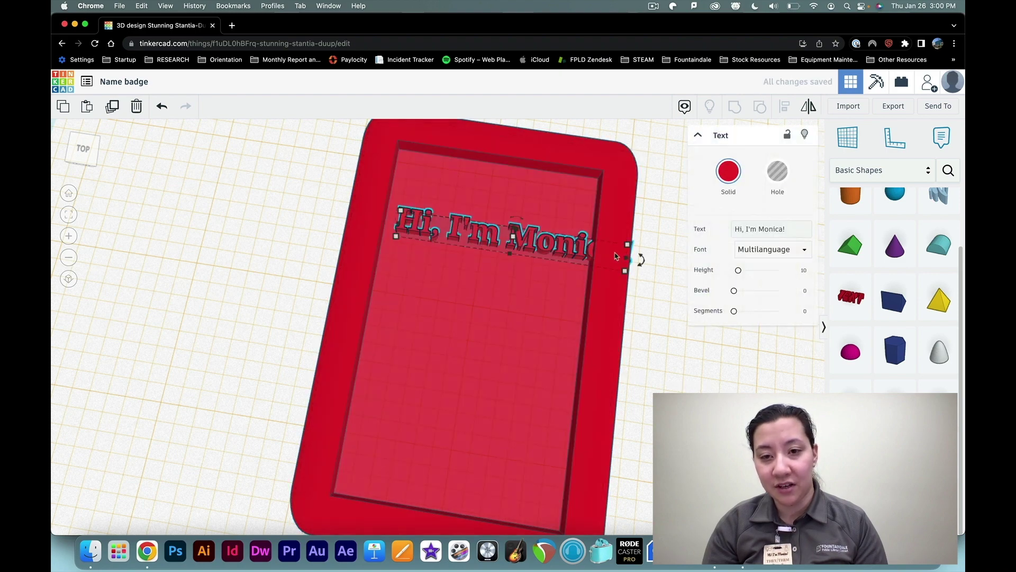
drag(628, 249, 571, 254)
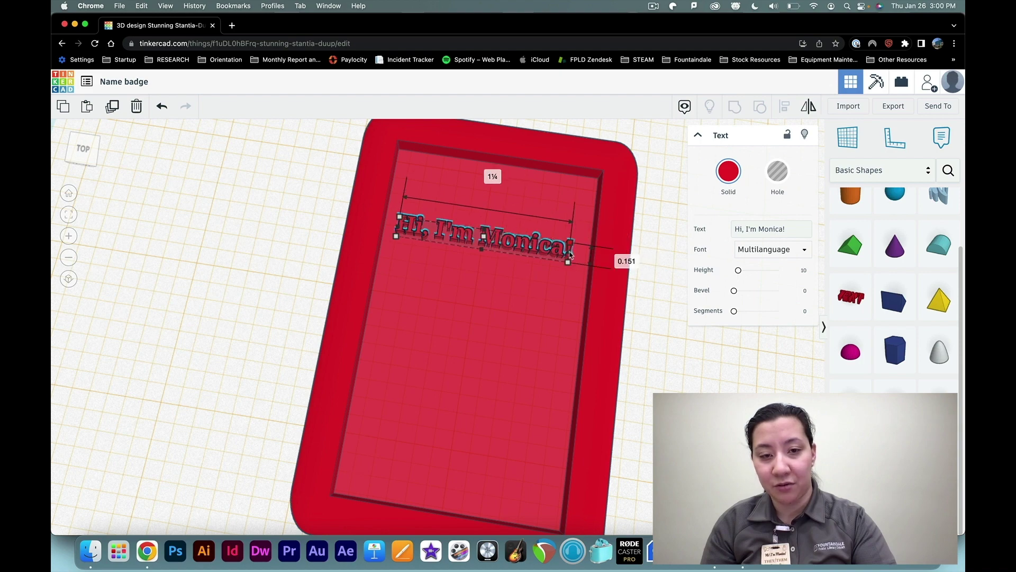
scroll(535, 278, up, 2)
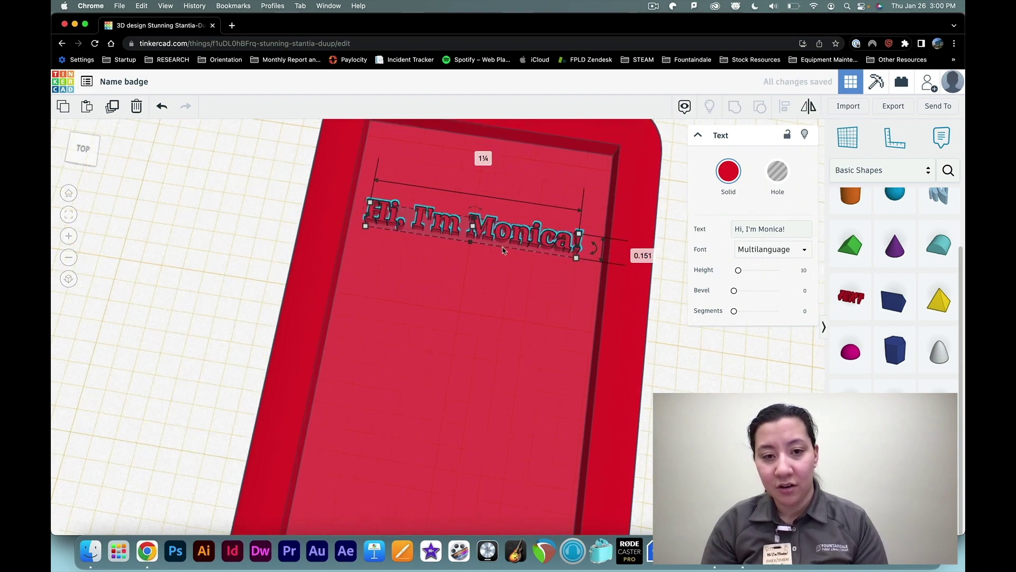
click(491, 281)
key(Escape)
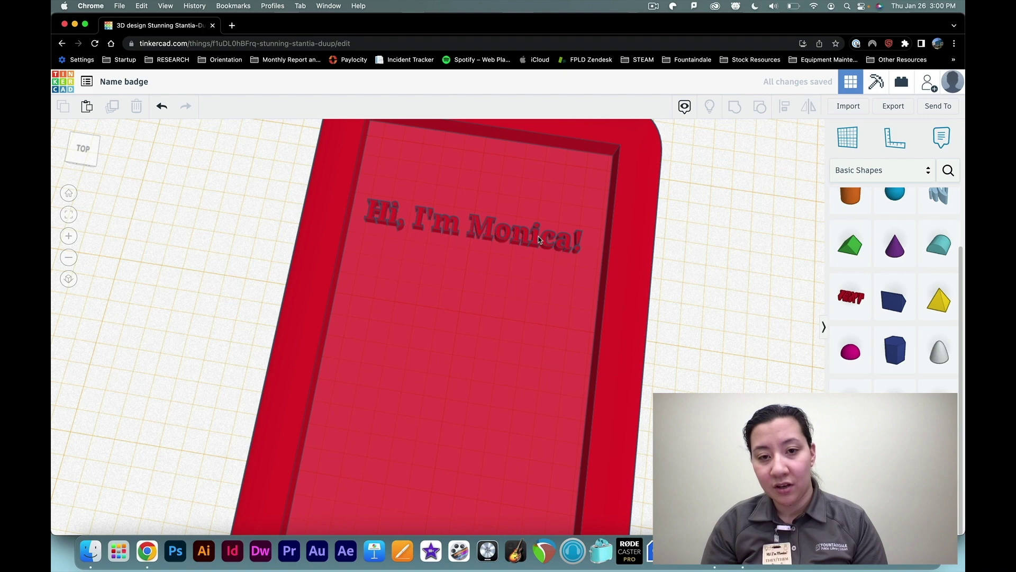
Step: Move the greeting text about 0.175 in toward the recess's far short end and clear the selection
click(544, 226)
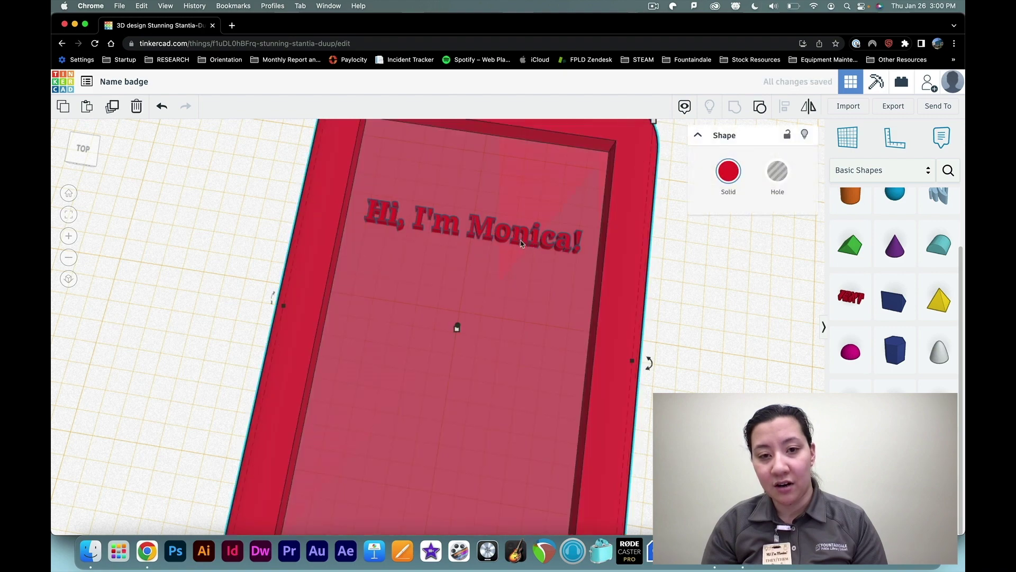
click(534, 233)
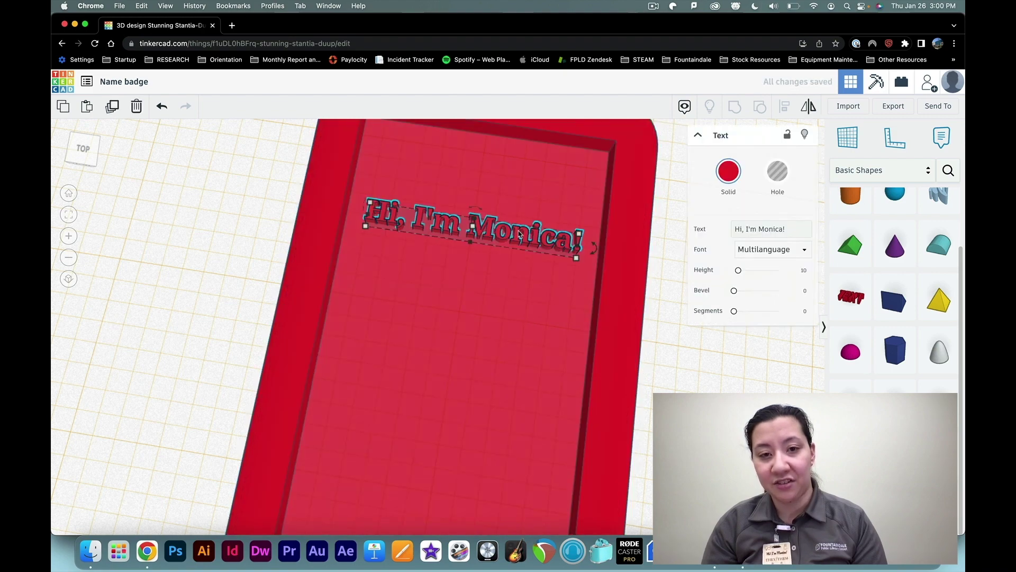
drag(528, 221, 521, 208)
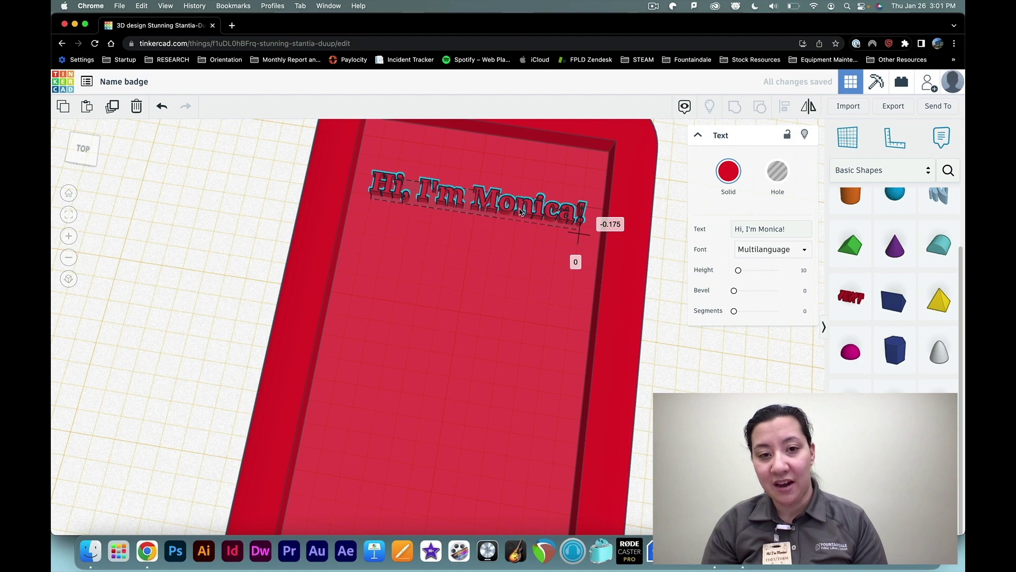
click(501, 294)
right_drag(668, 347, 650, 383)
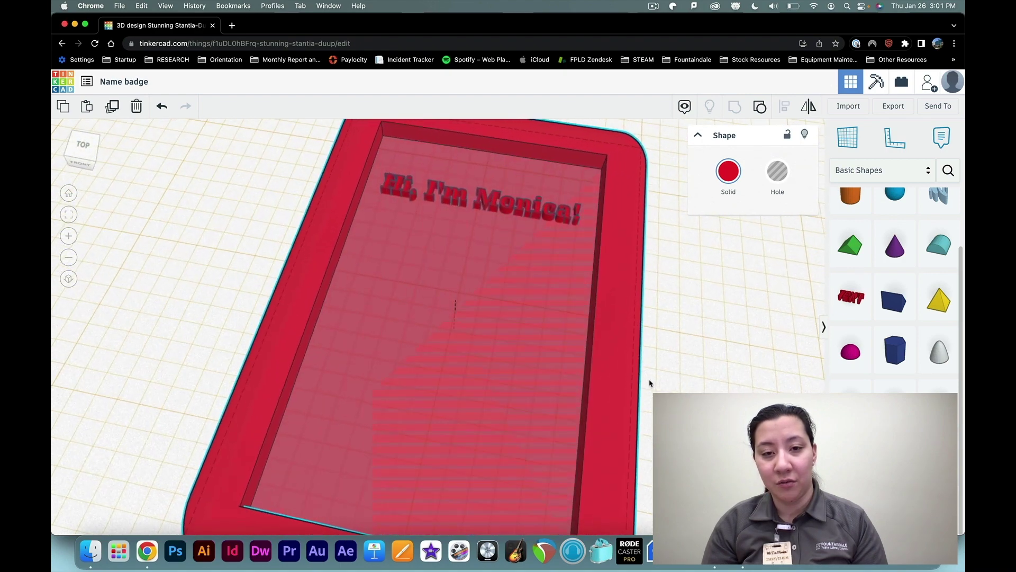
scroll(650, 382, down, 3)
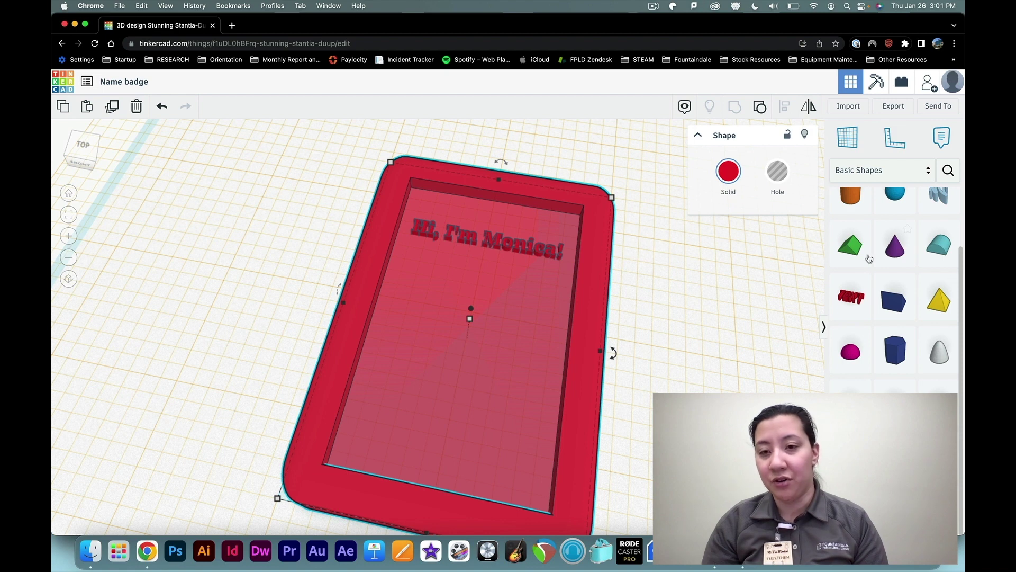
click(721, 288)
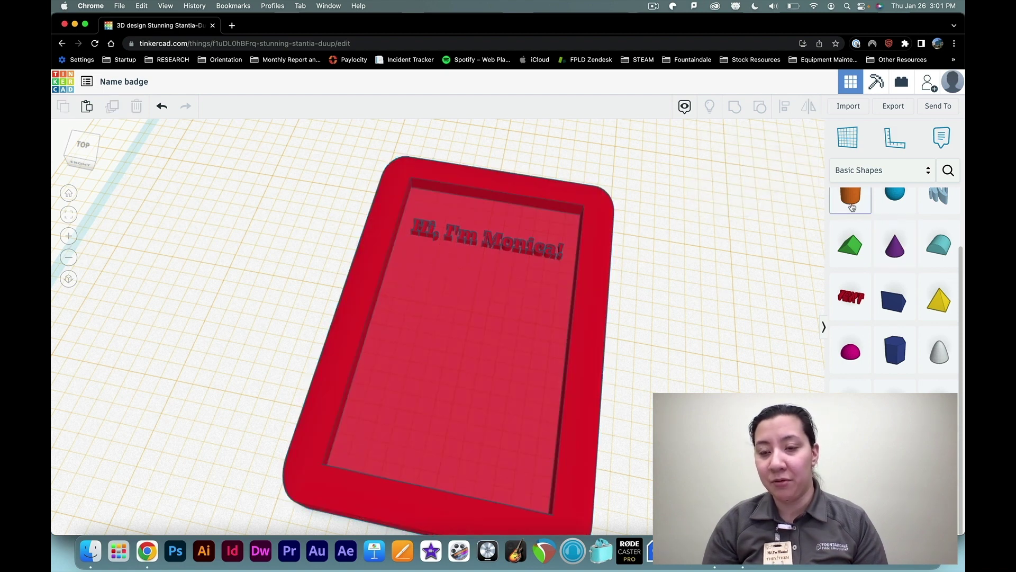
Step: Place a cylinder beside the badge's long edge, scale its base to 1/2 × 1/2 in and reduce its height
drag(853, 208, 678, 334)
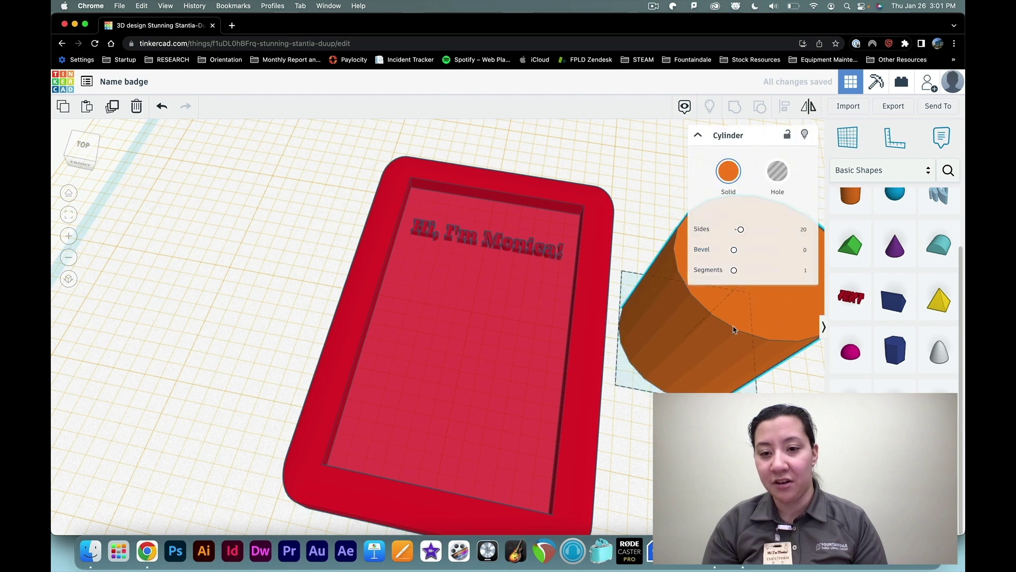
drag(748, 292, 694, 341)
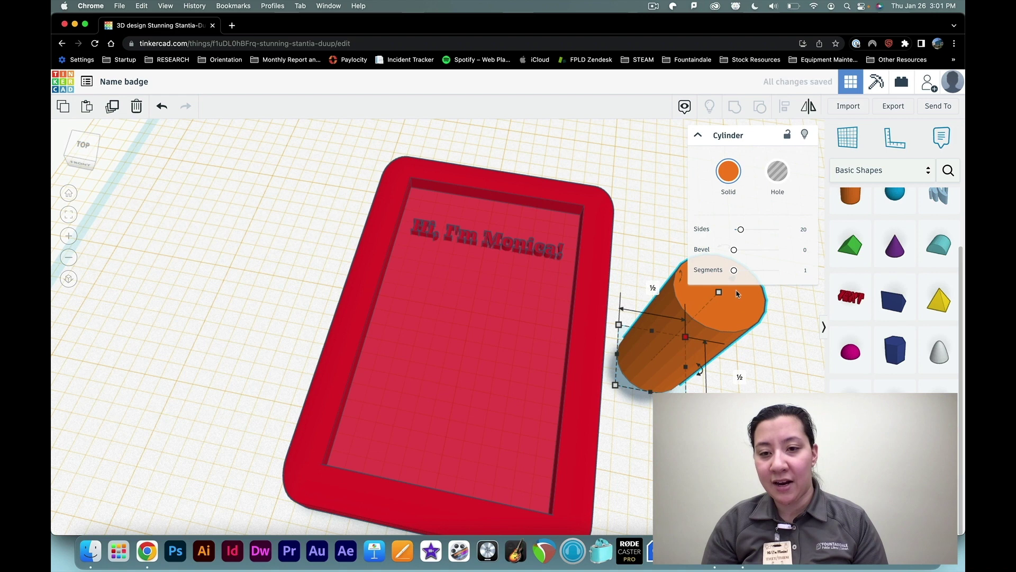
drag(718, 292, 686, 337)
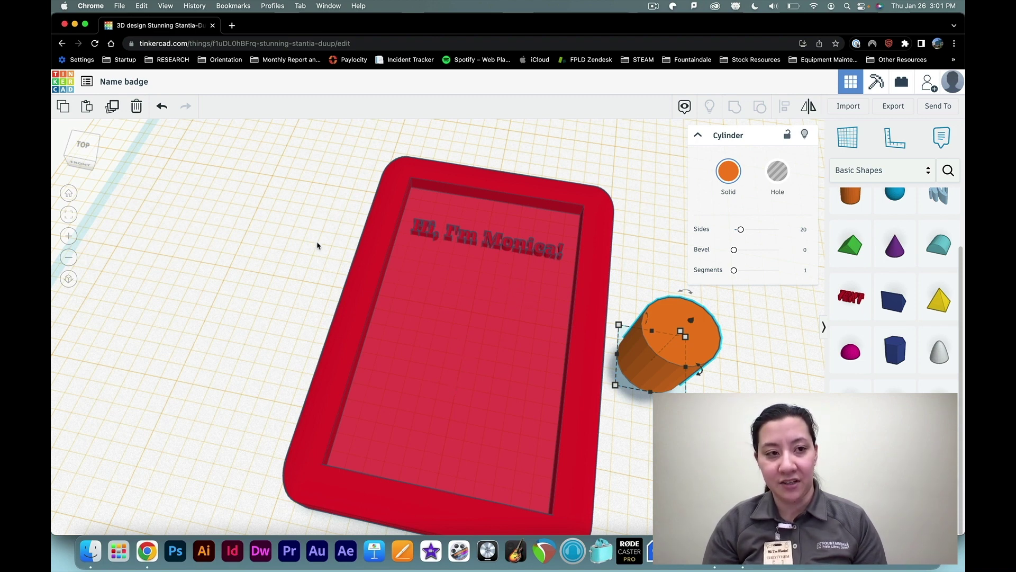
Step: Open nounproject.com in a new browser tab
click(231, 28)
click(262, 45)
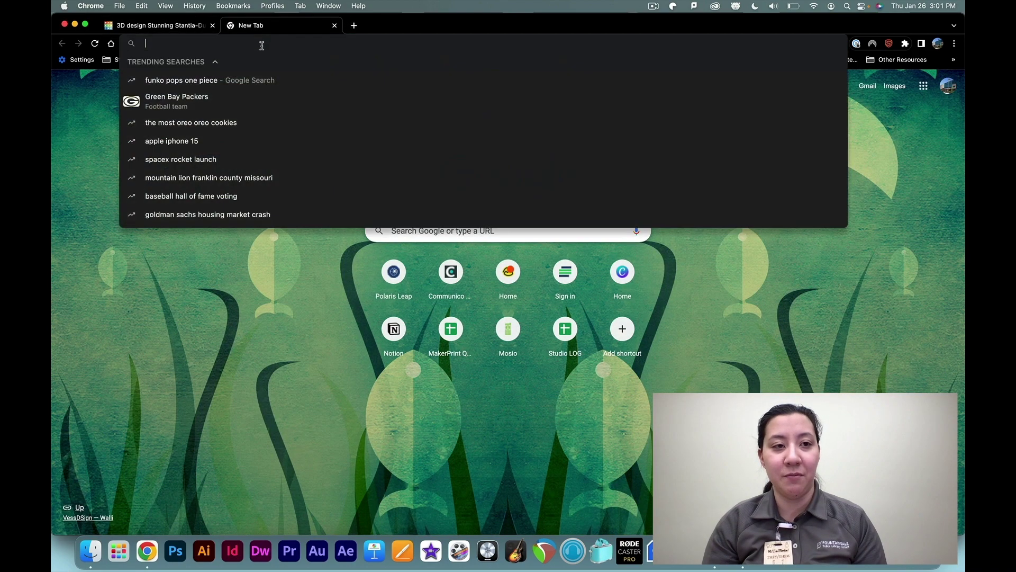
text(nou)
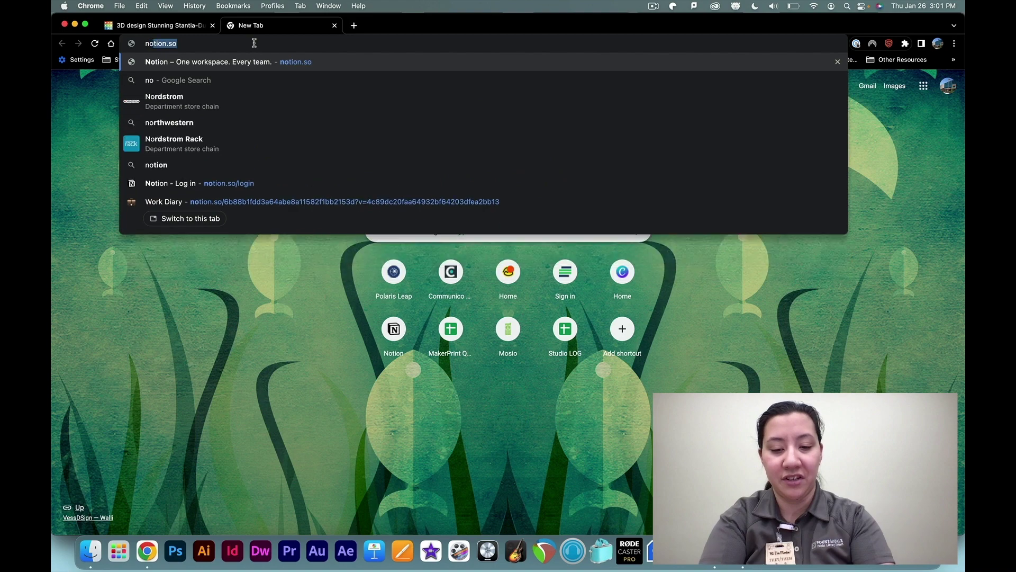
text(np)
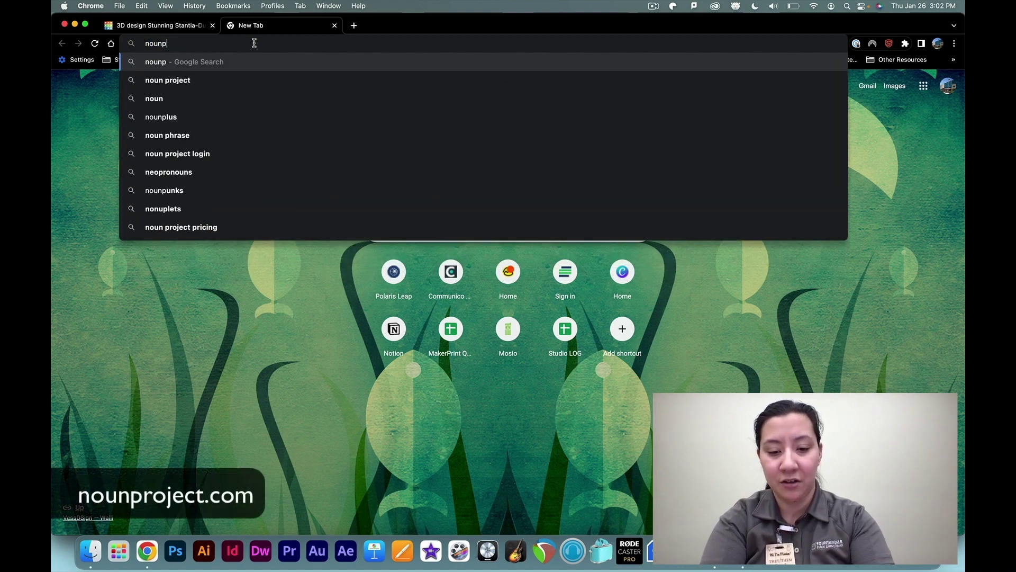
text(roject.com)
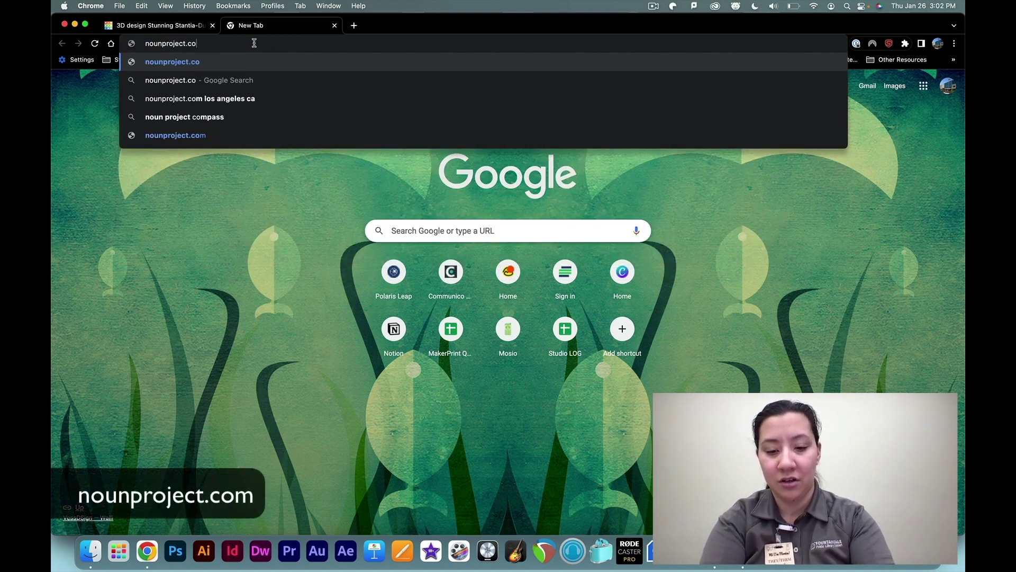
key(Return)
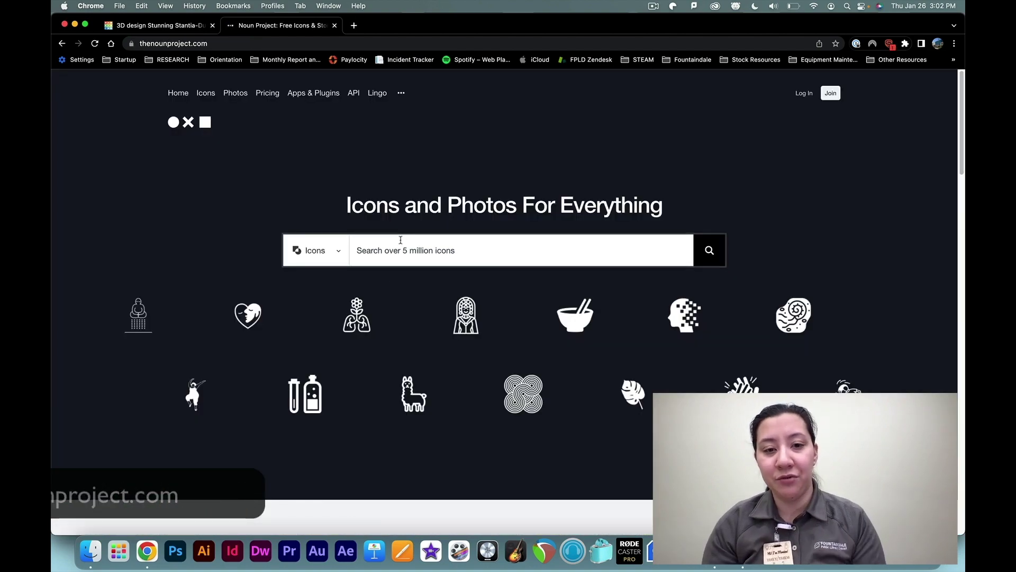
Step: Examine the featured icon and photo collections on the Noun Project home page
scroll(416, 250, down, 3)
scroll(394, 254, down, 10)
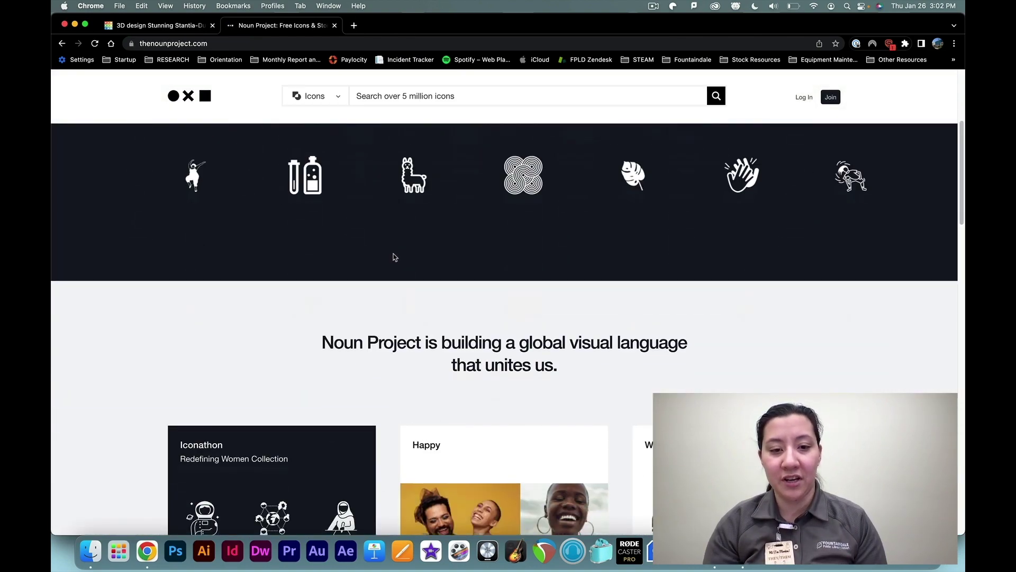
scroll(395, 262, down, 5)
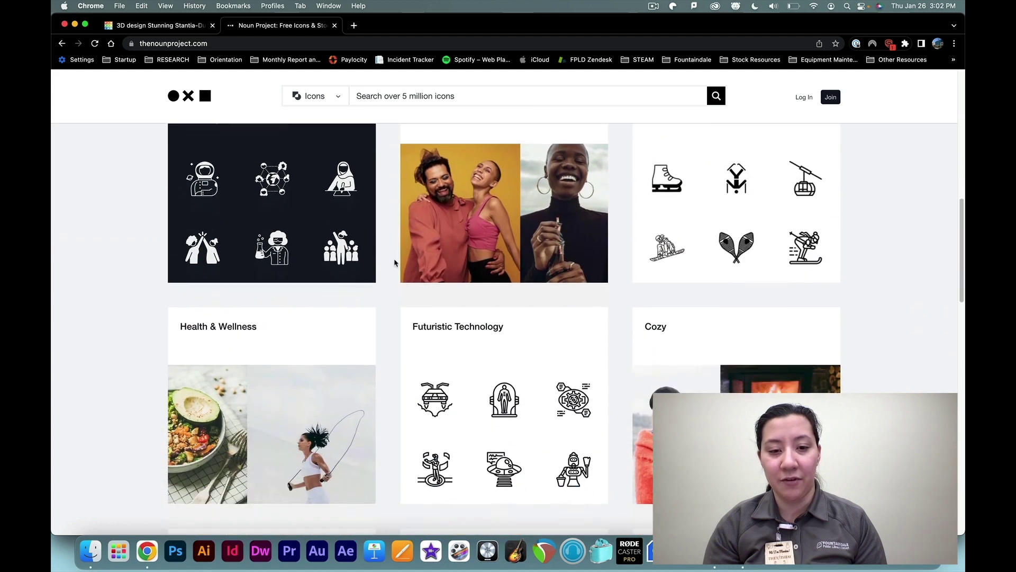
scroll(394, 265, down, 4)
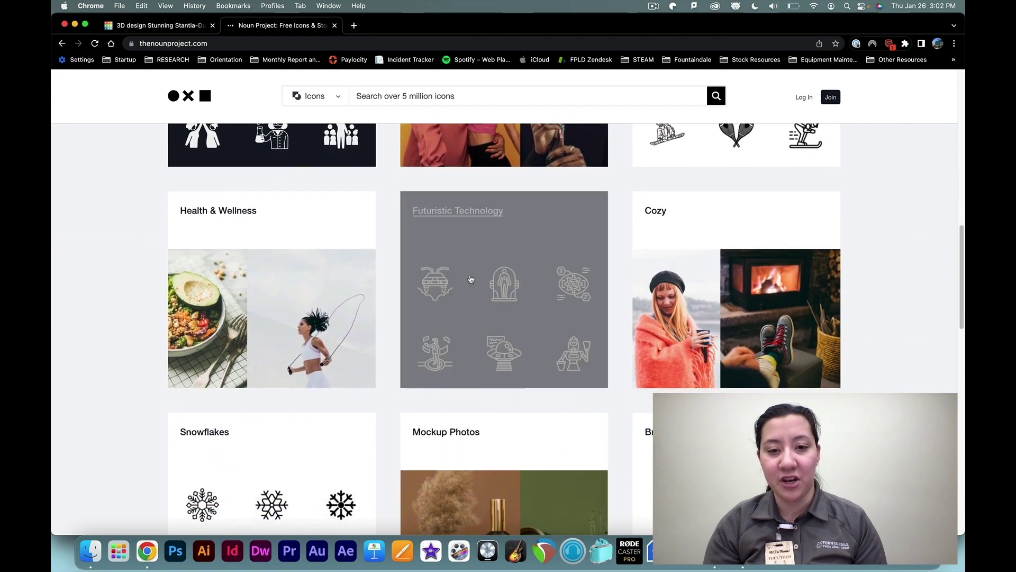
scroll(344, 385, down, 6)
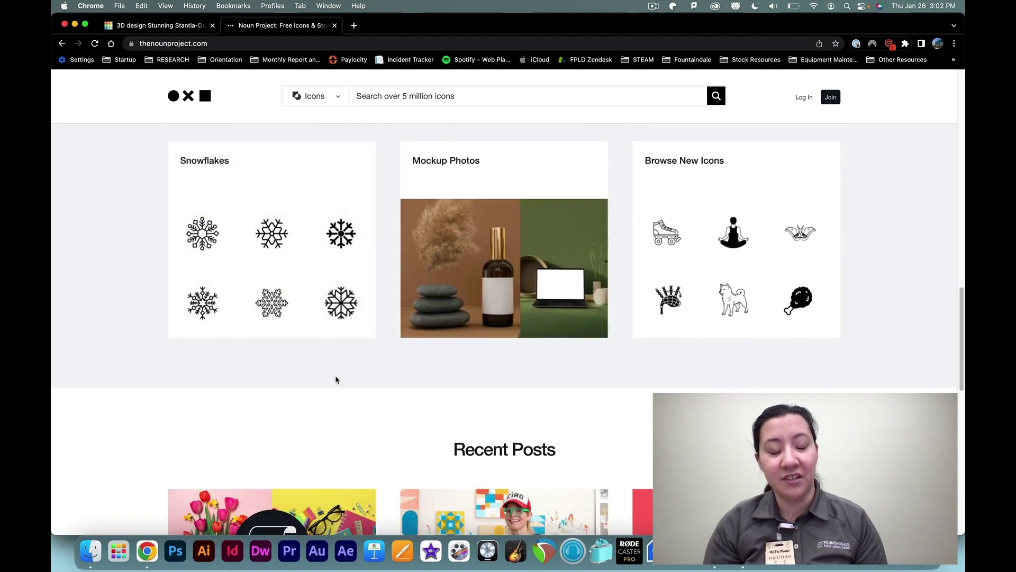
scroll(335, 376, up, 3)
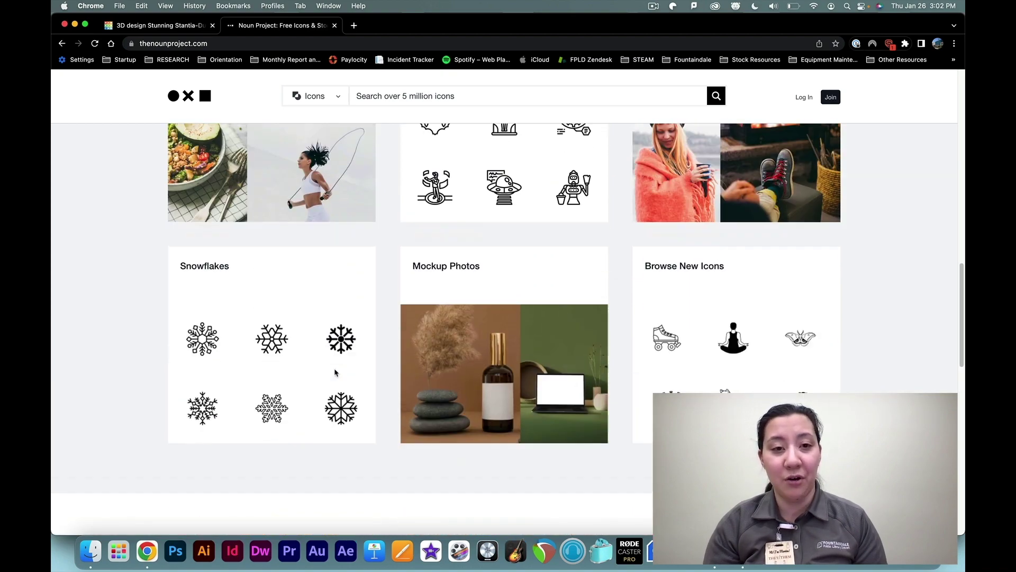
scroll(334, 373, up, 15)
scroll(335, 371, up, 7)
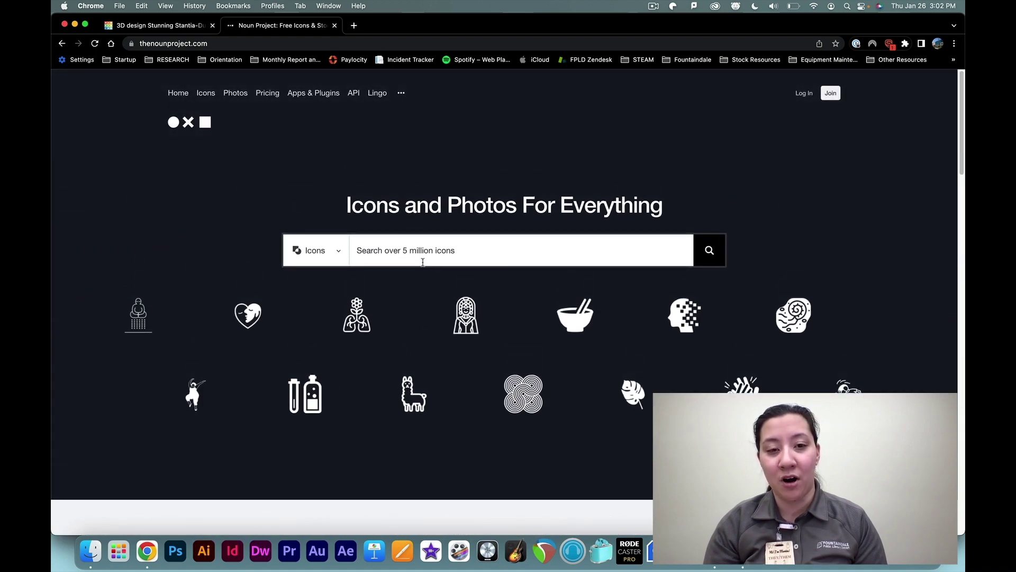
Step: Search the Noun Project icons for "puppy"
click(387, 256)
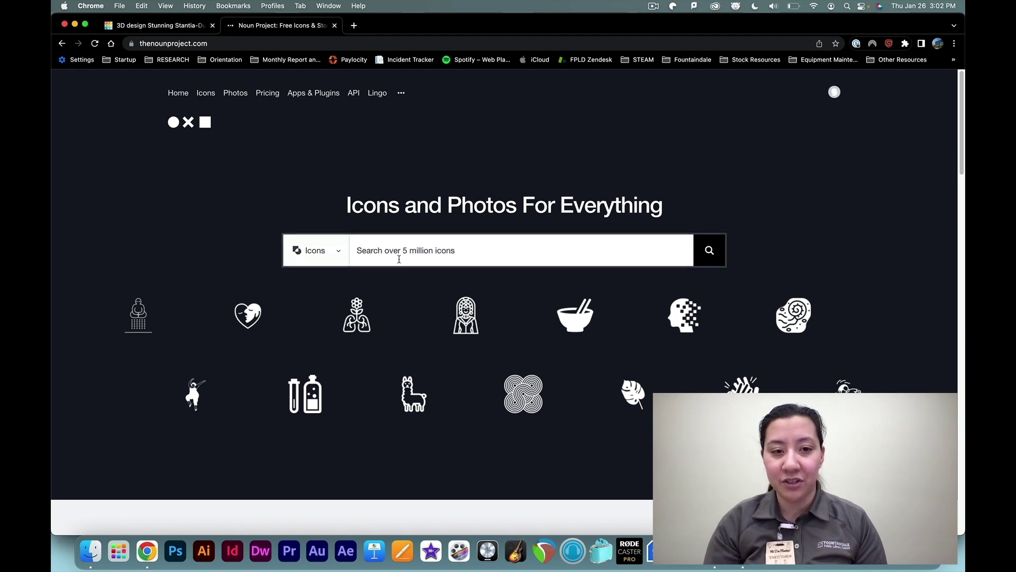
click(535, 247)
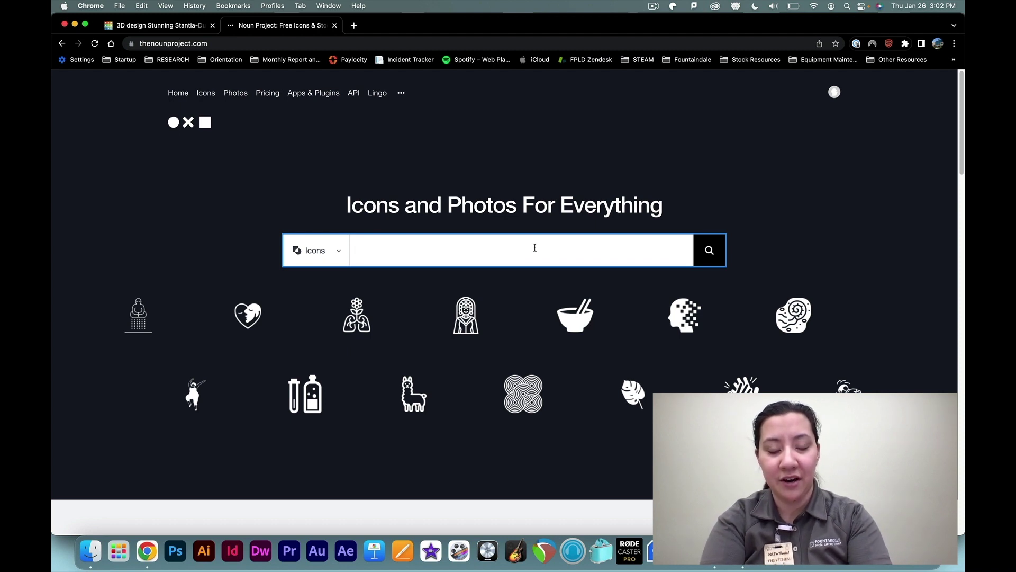
text(pu)
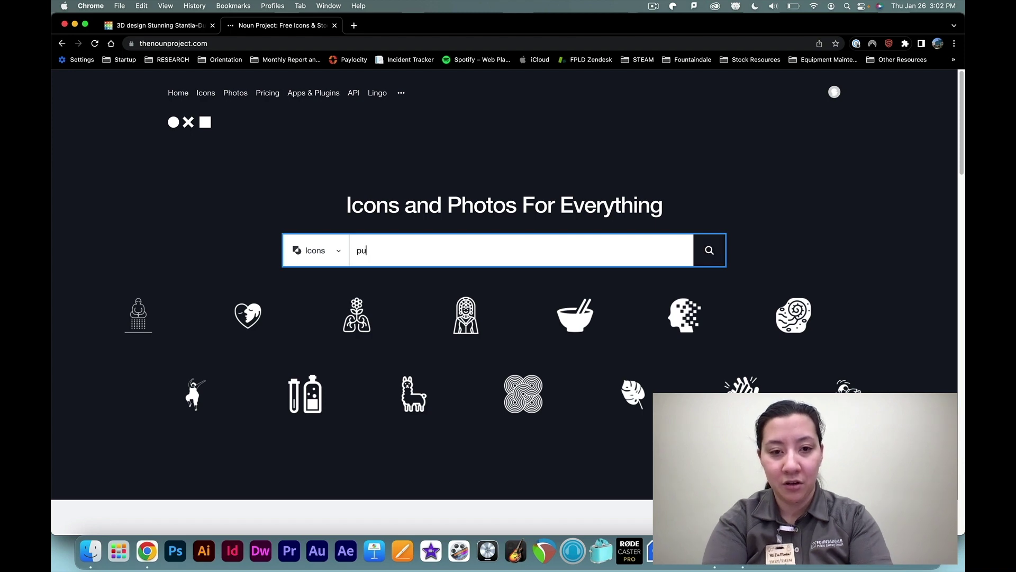
text(ppy)
key(Return)
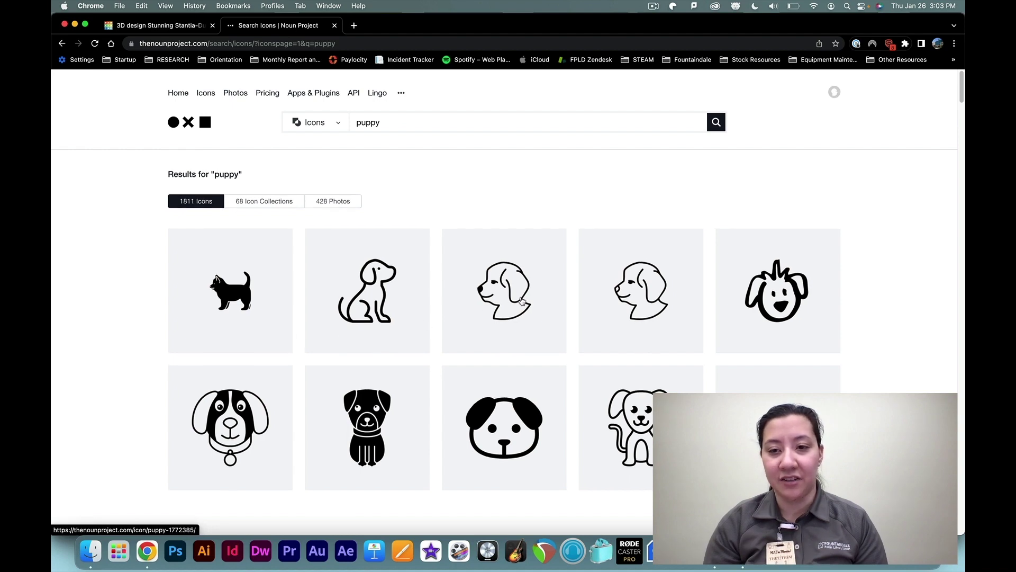
Step: Open the spiky-haired puppy face icon from the results and get it with the $0 Basic Download option
scroll(516, 305, down, 2)
scroll(515, 305, down, 3)
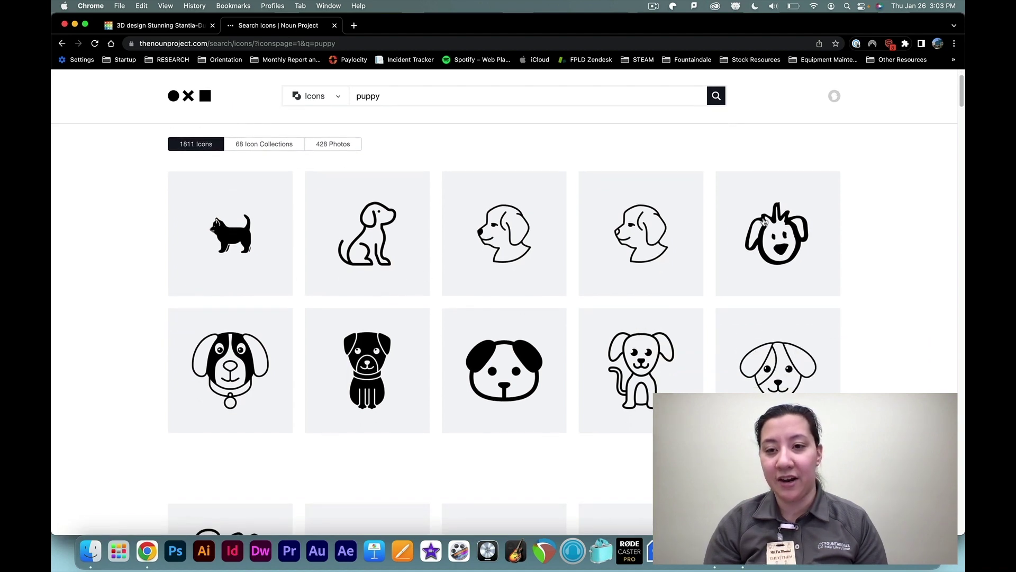
click(764, 222)
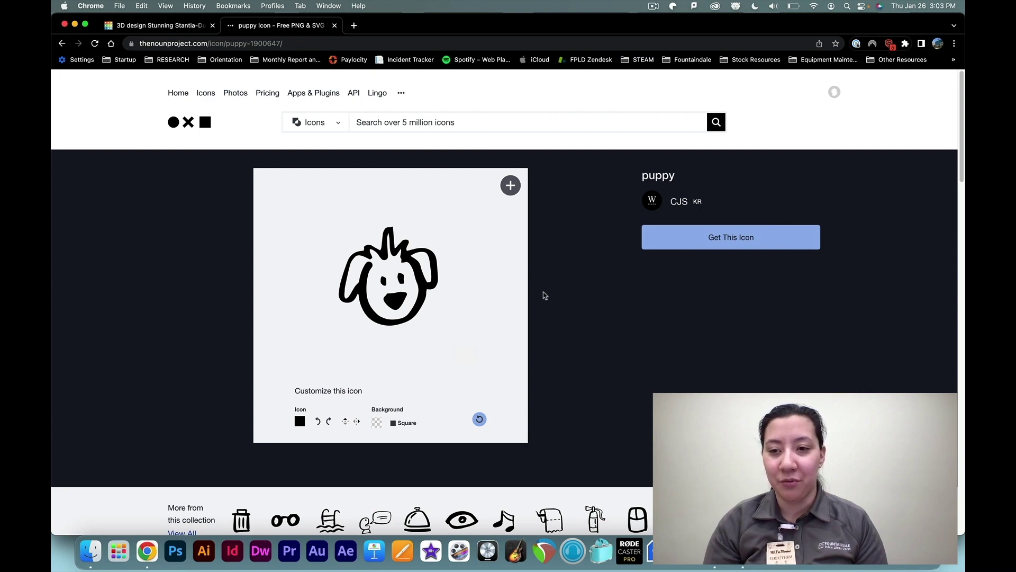
click(657, 246)
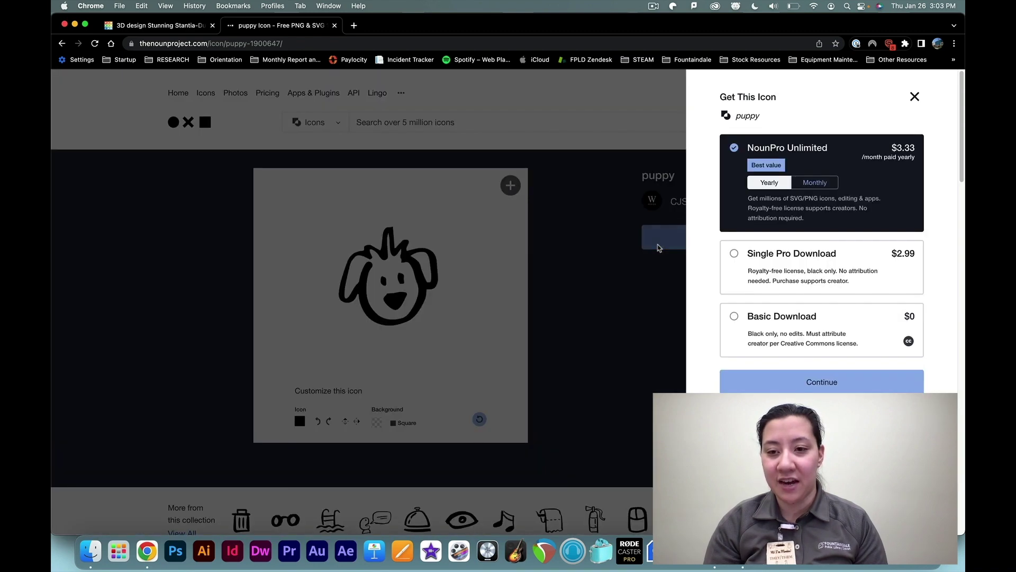
click(758, 321)
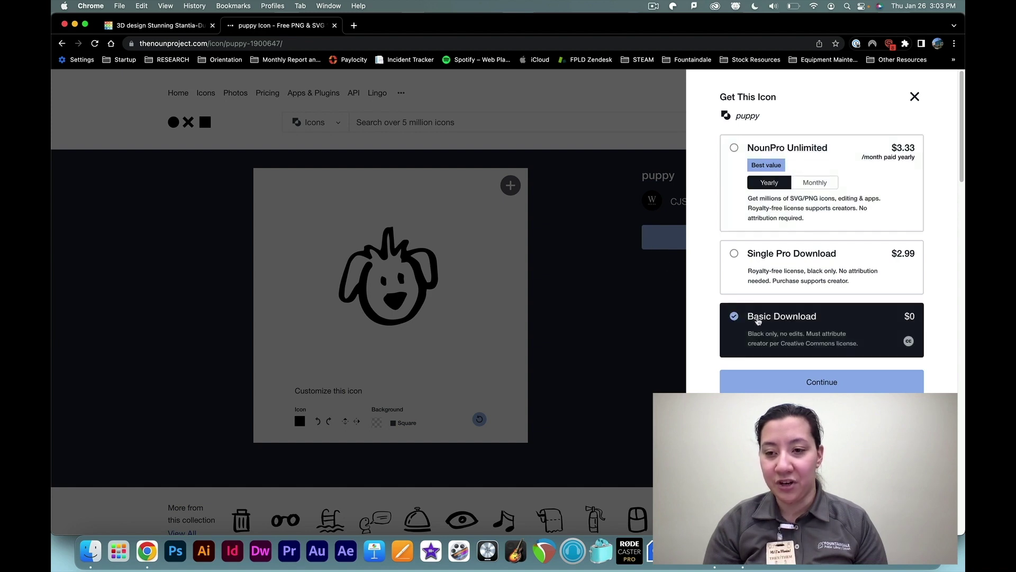
click(773, 375)
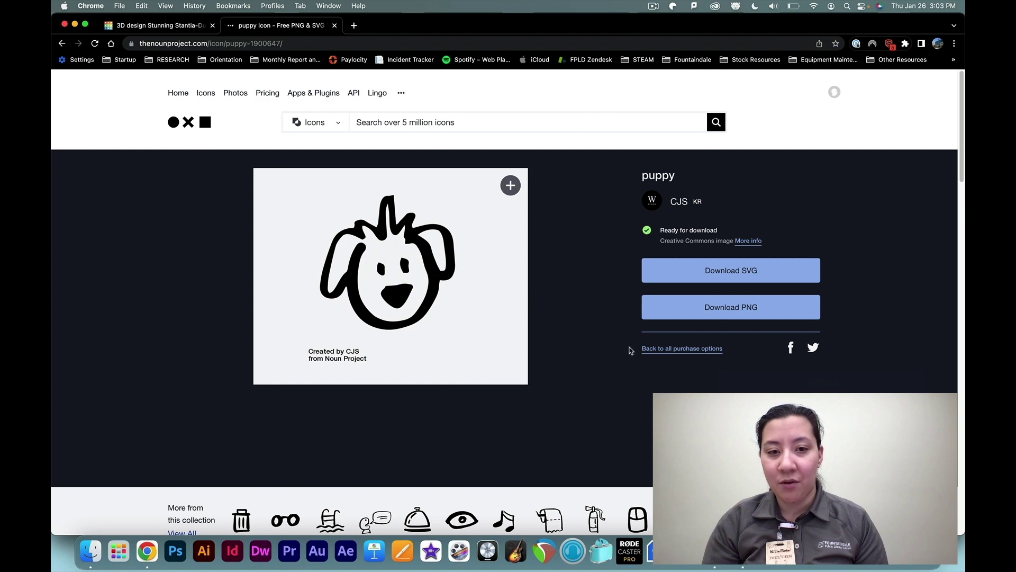
Step: Download the puppy icon as an SVG, allowing the site popup once, and save it to the Desktop as noun-puppy-1900647
click(688, 267)
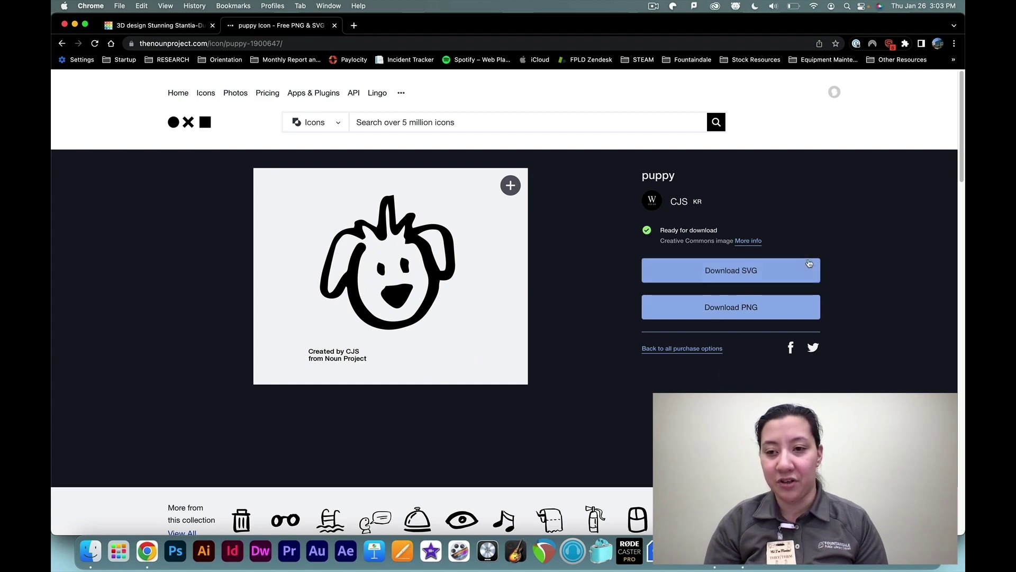
click(781, 280)
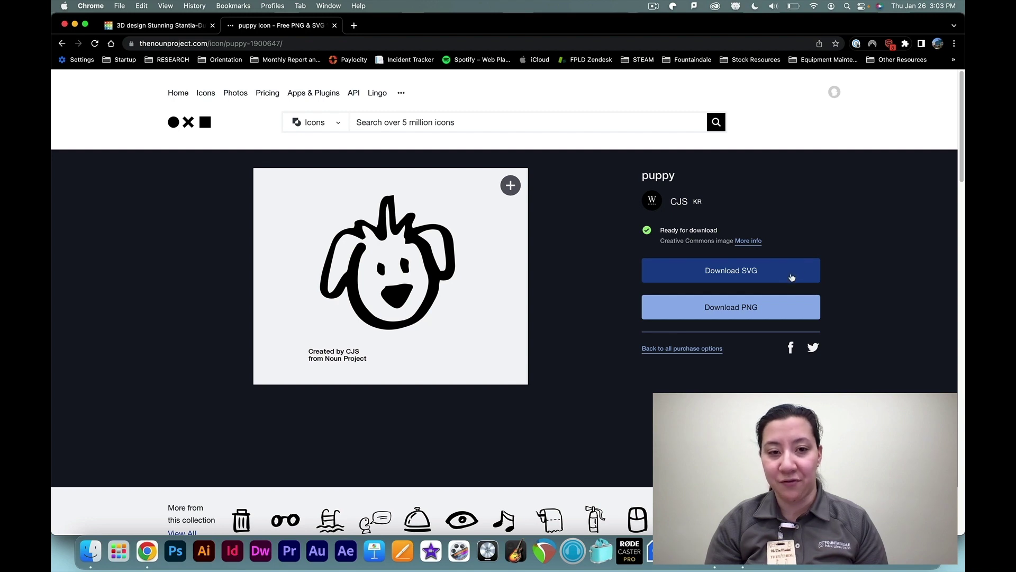
click(789, 278)
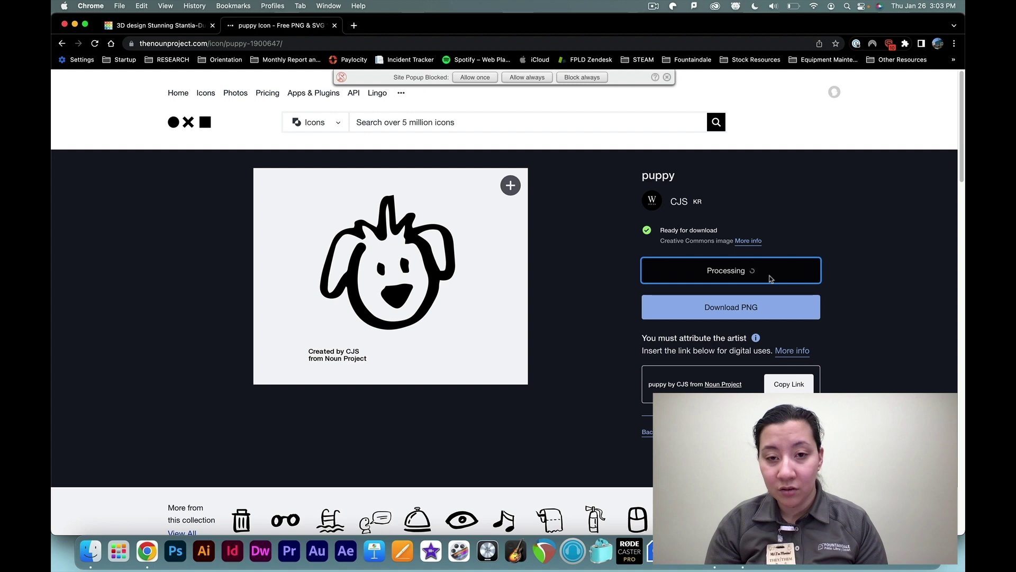
click(479, 79)
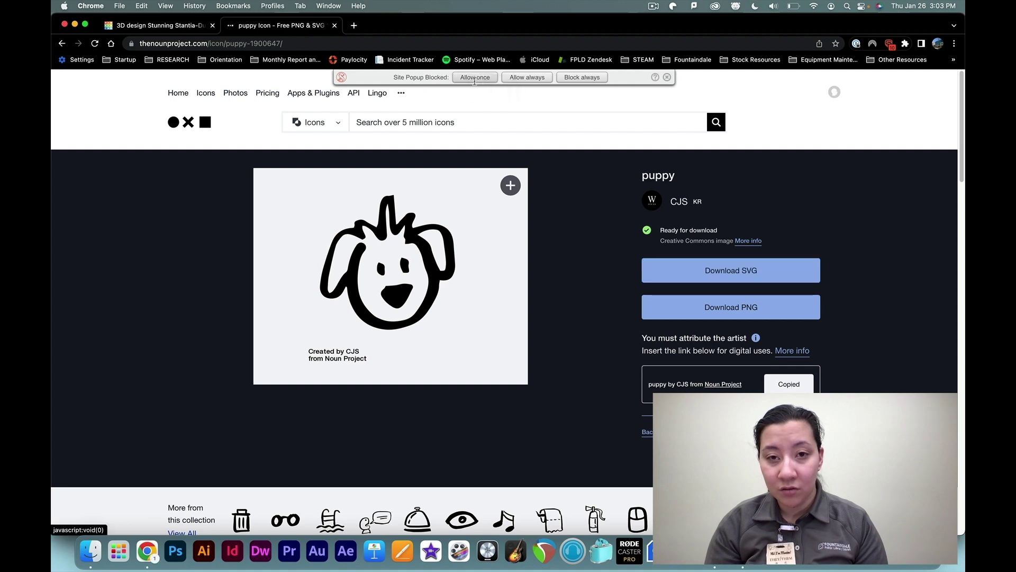
click(475, 78)
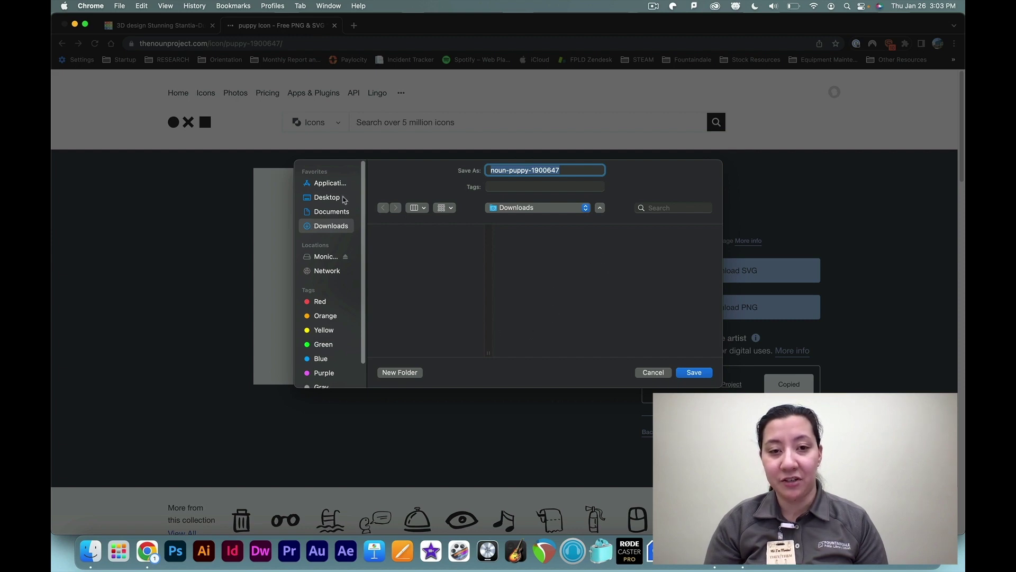
click(327, 198)
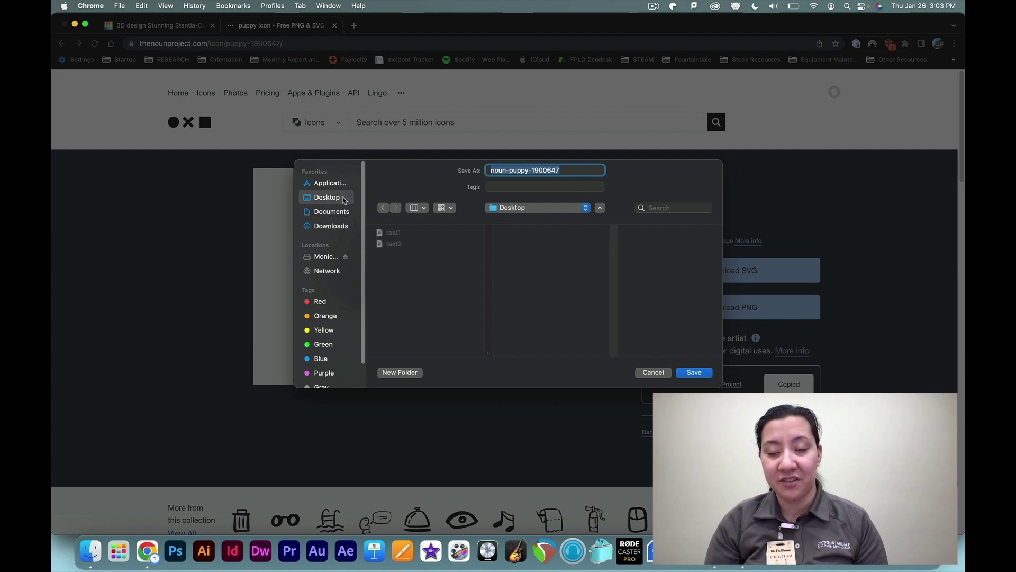
click(696, 374)
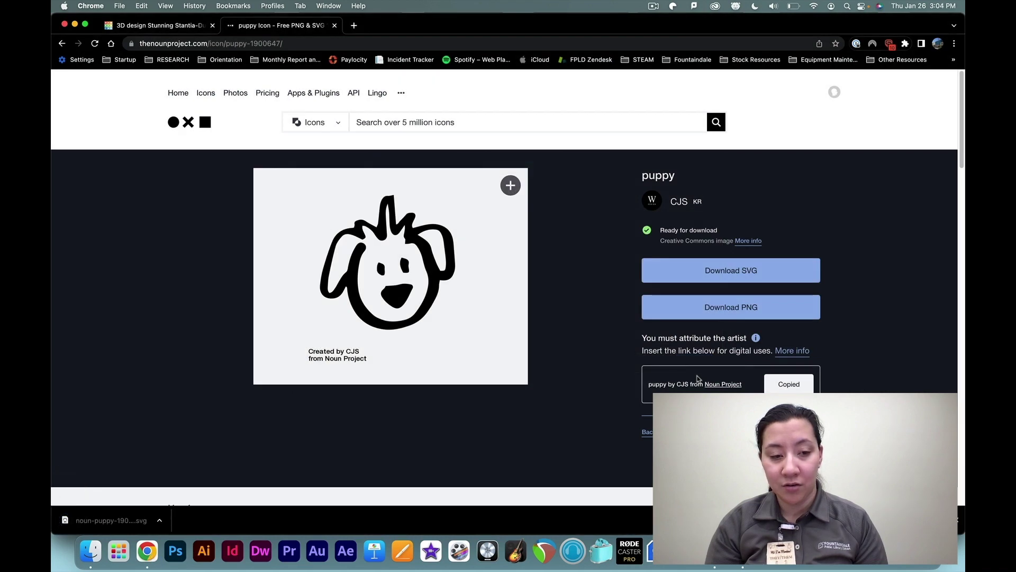
Step: Switch to the Tinkercad name badge design and delete the cylinder beside the badge
click(156, 27)
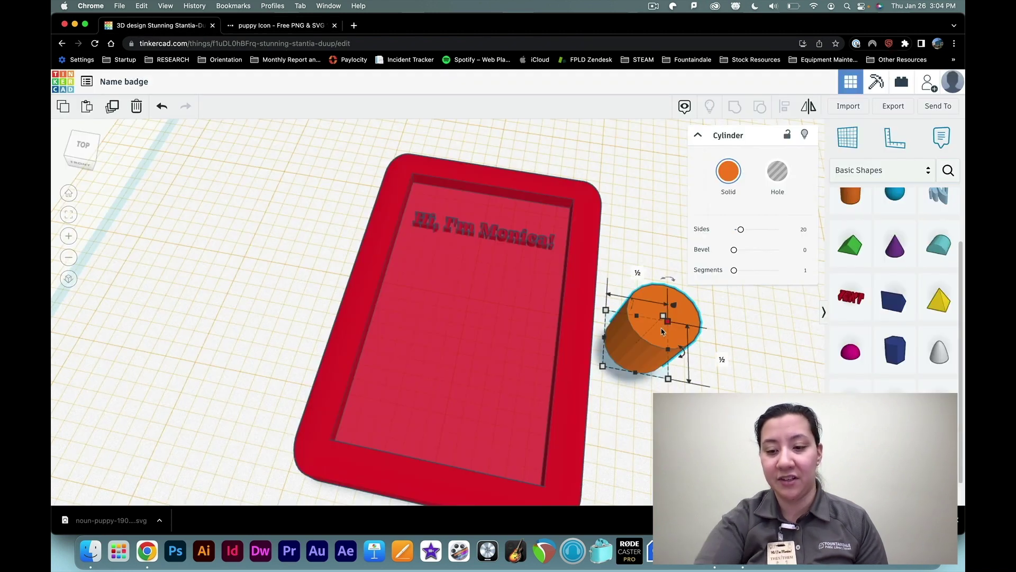
key(Delete)
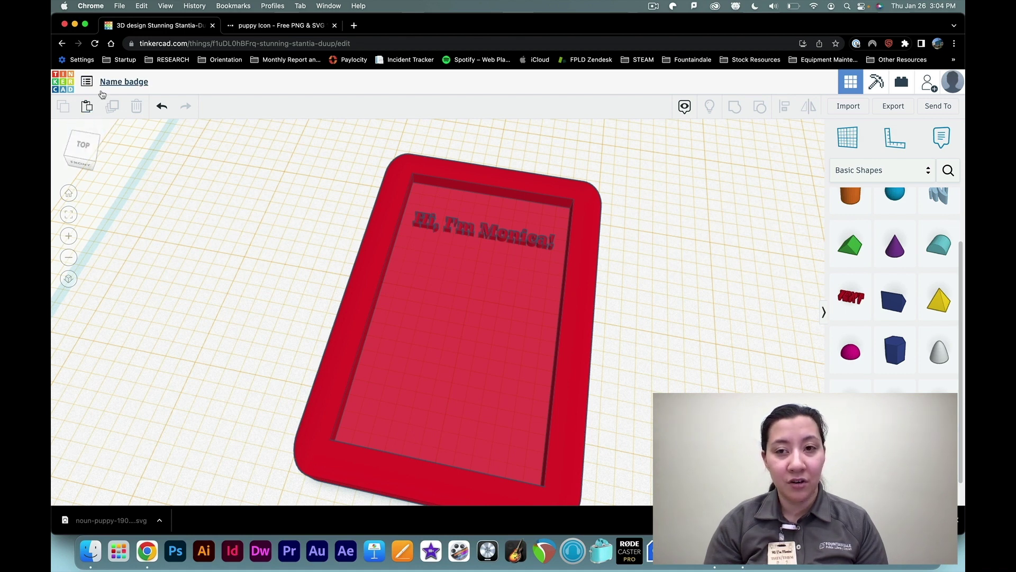
Step: Import noun-puppy-1900647.svg from the Desktop as a shape, centered on Art at 100% scale
click(840, 107)
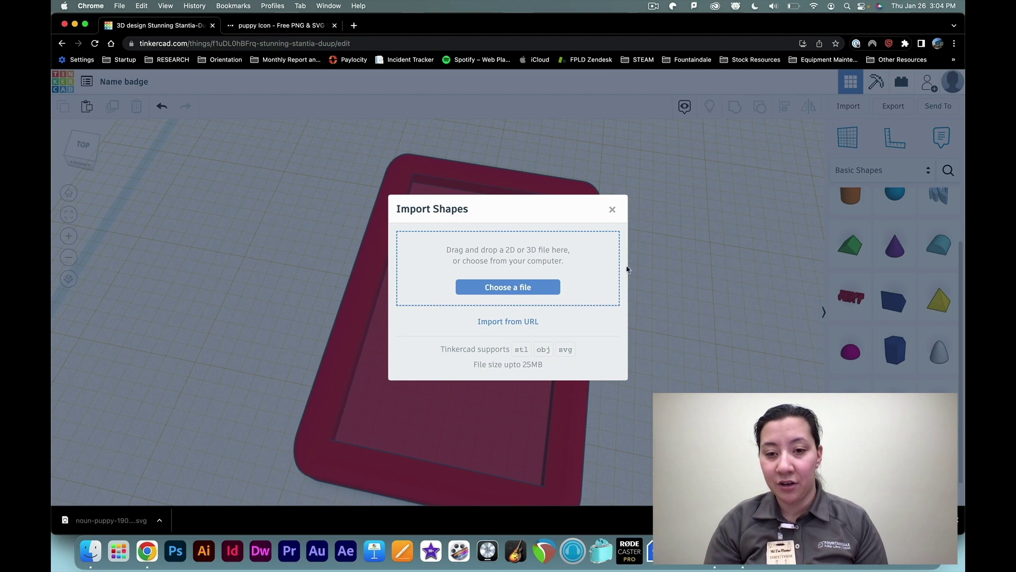
click(533, 289)
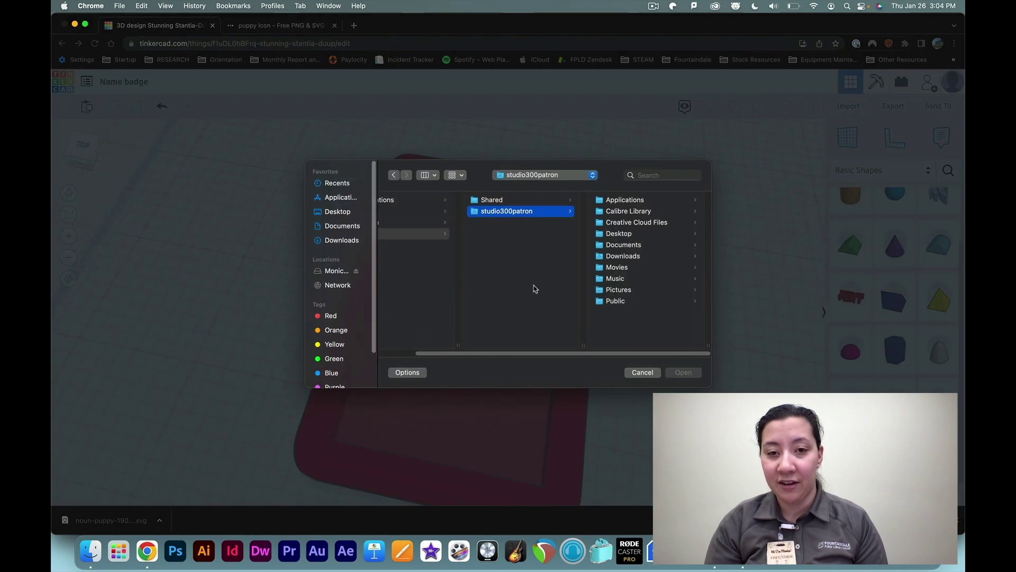
click(338, 212)
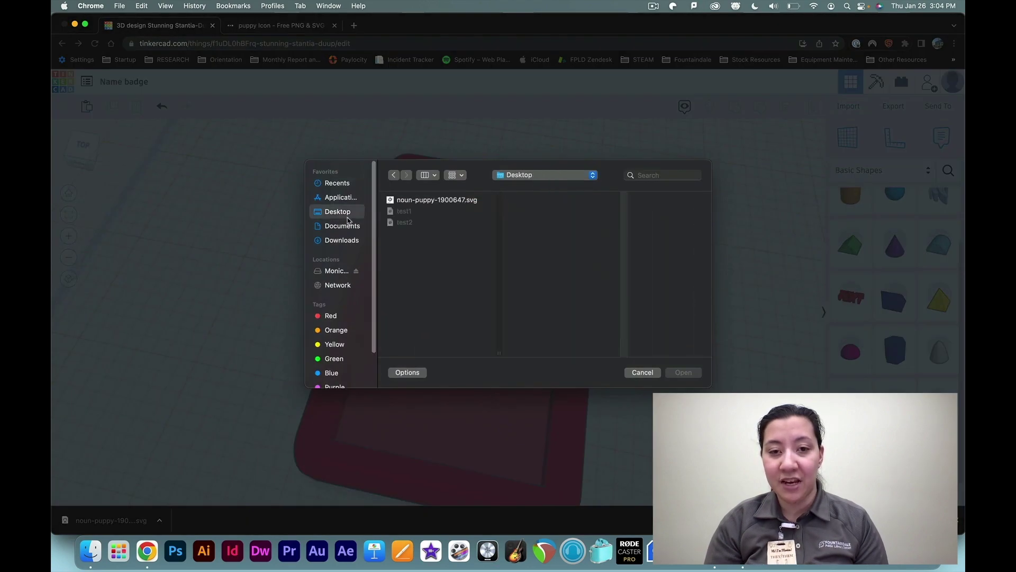
click(425, 204)
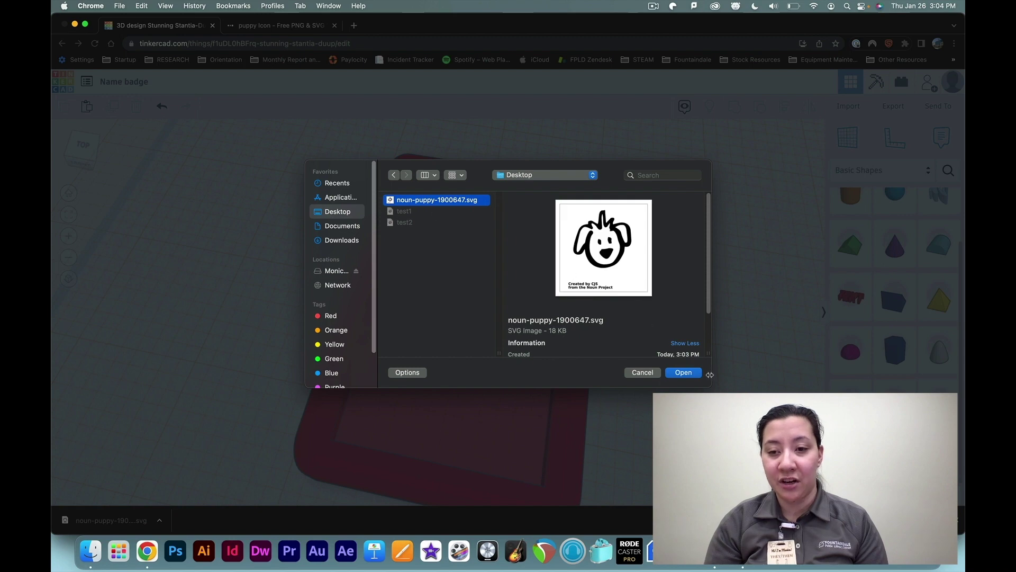
click(685, 373)
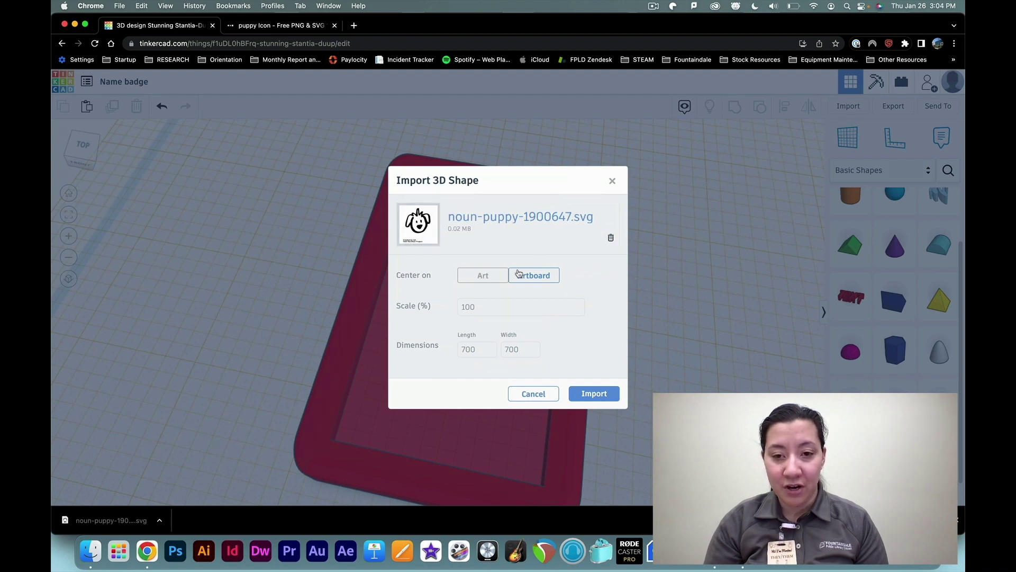
click(497, 276)
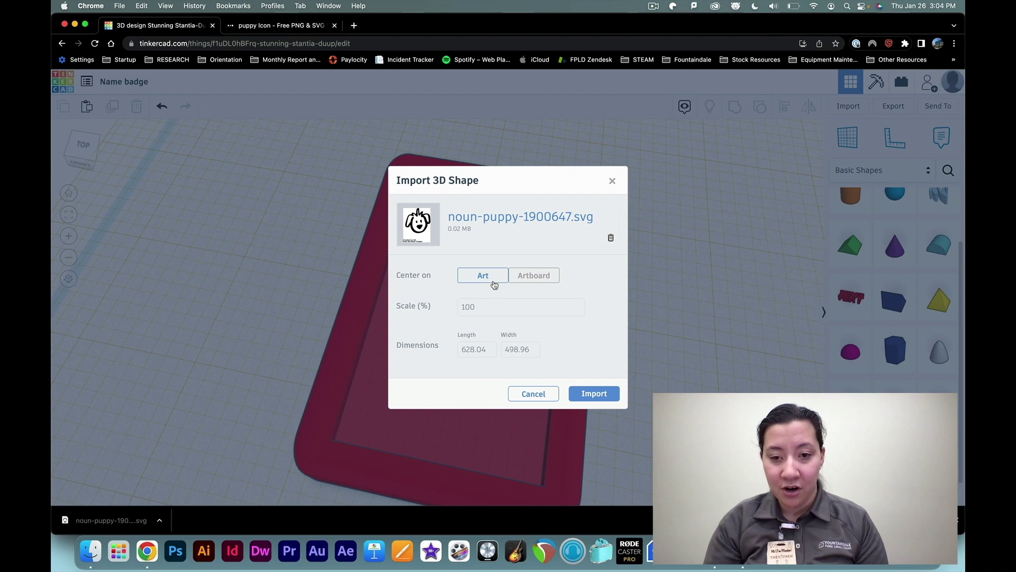
click(482, 306)
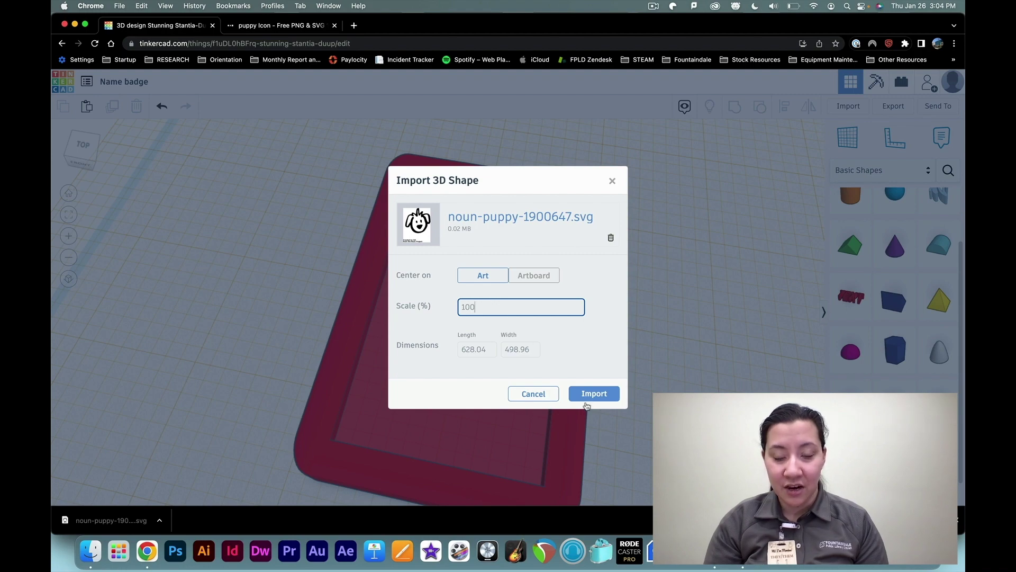
click(604, 393)
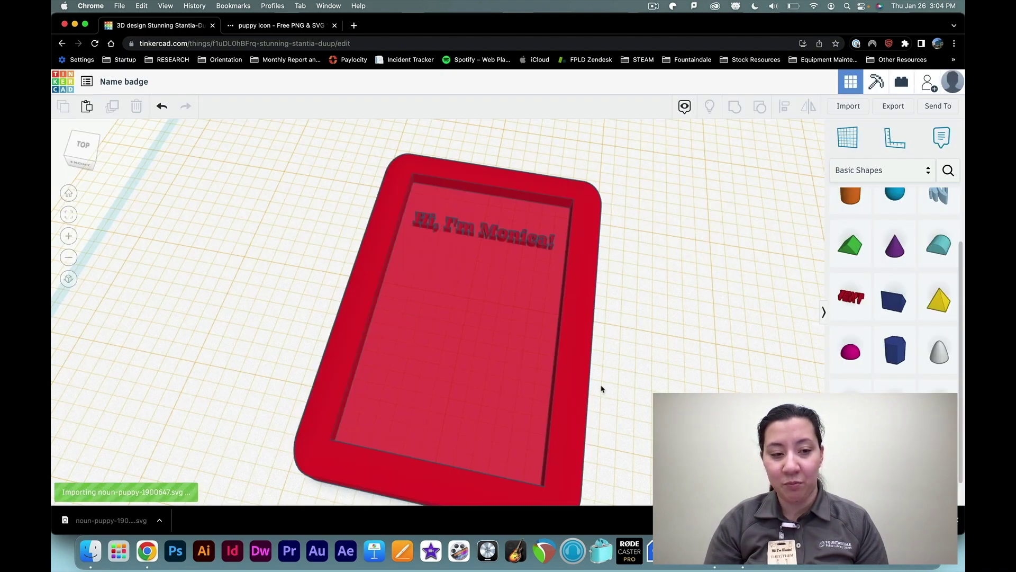
Step: Select the badge and the oversized puppy shape together and shift them toward the workplane's far corner
scroll(601, 389, down, 10)
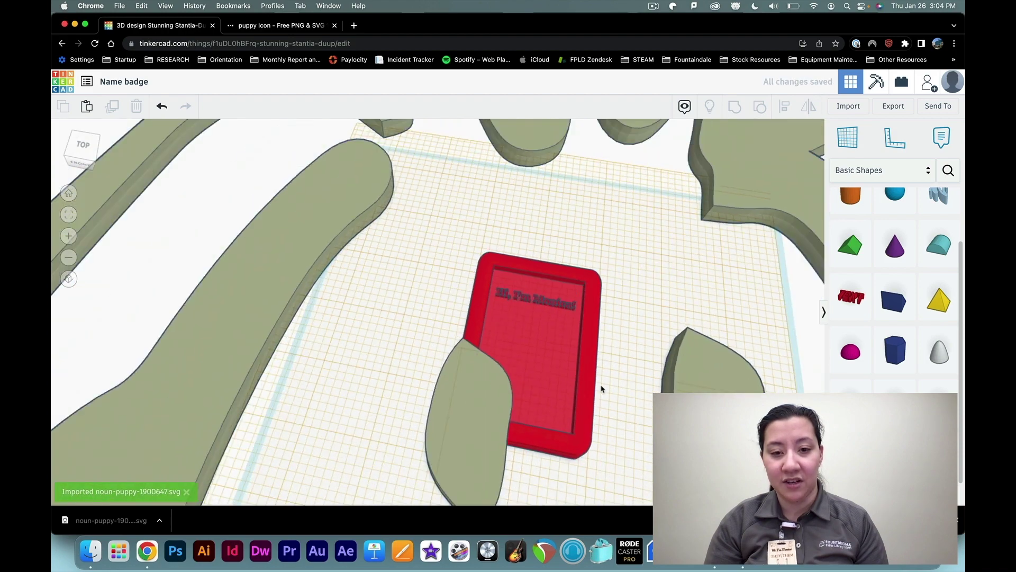
scroll(602, 390, down, 5)
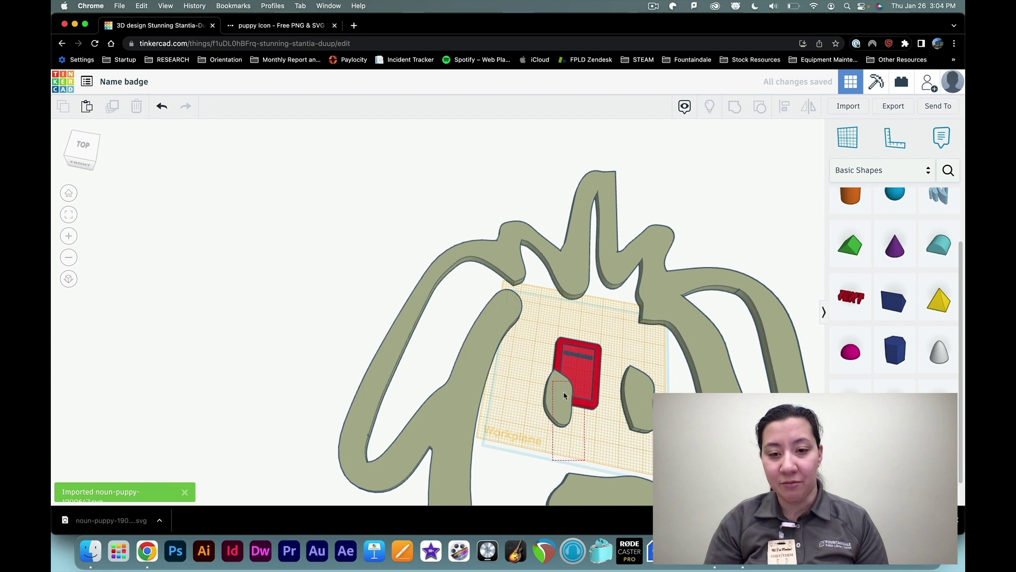
key(super+a)
right_drag(453, 417, 384, 332)
right_drag(384, 337, 415, 390)
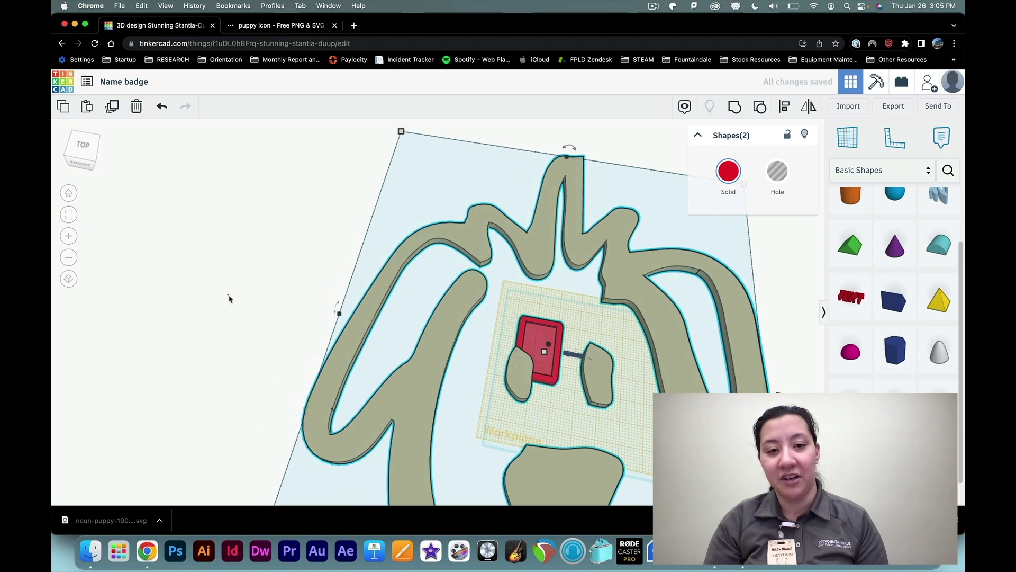
Step: Select only the puppy shape and scale it down proportionally to roughly the badge's width, near the workplane's front edge
click(291, 309)
click(359, 341)
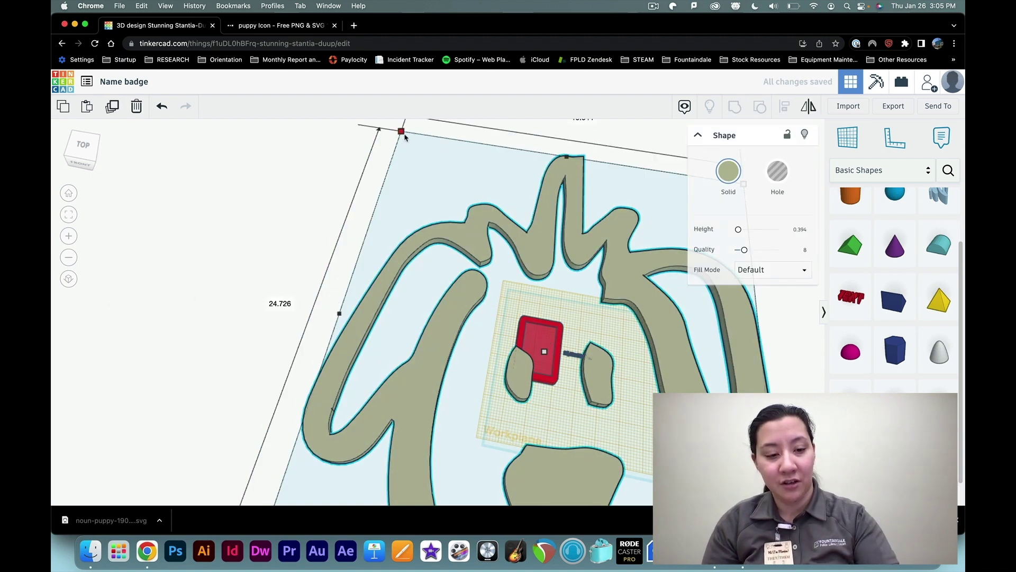
drag(402, 130, 555, 370)
drag(618, 453, 512, 267)
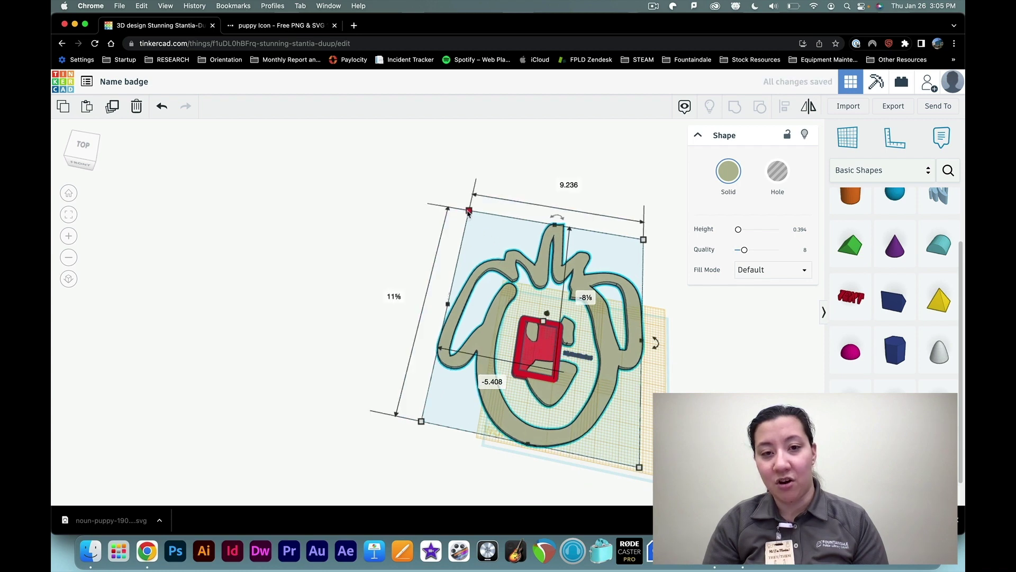
shift+drag(469, 211, 638, 418)
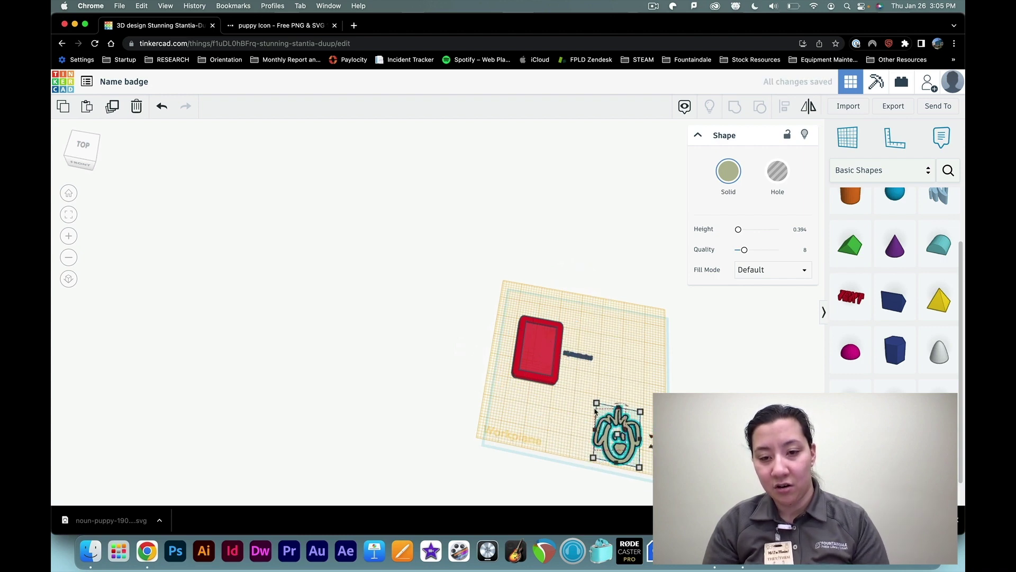
Step: Move the puppy shape next to the badge, just below the greeting text
drag(622, 451, 584, 410)
scroll(582, 410, up, 5)
scroll(581, 410, up, 8)
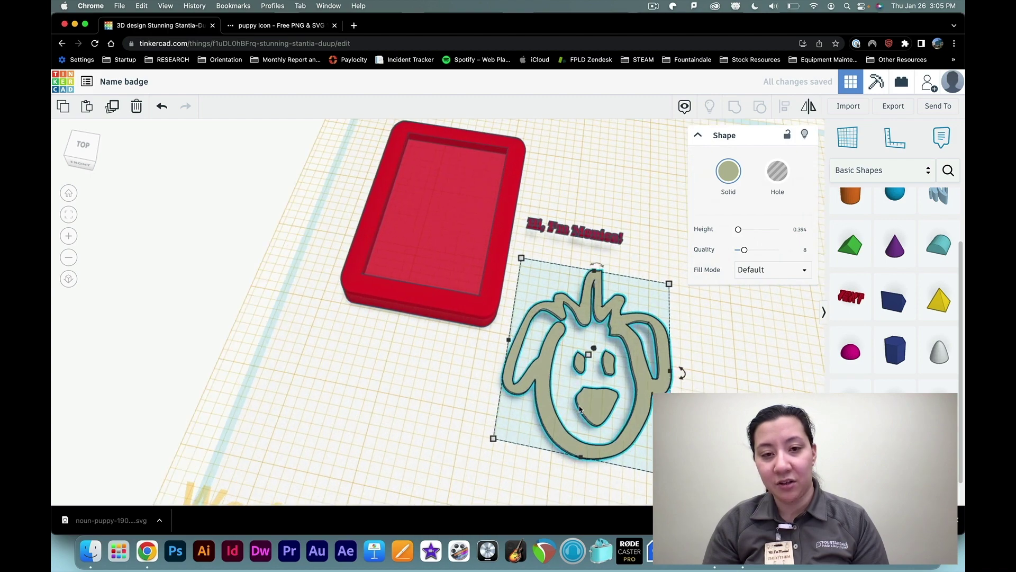
scroll(580, 410, up, 3)
drag(579, 409, 569, 375)
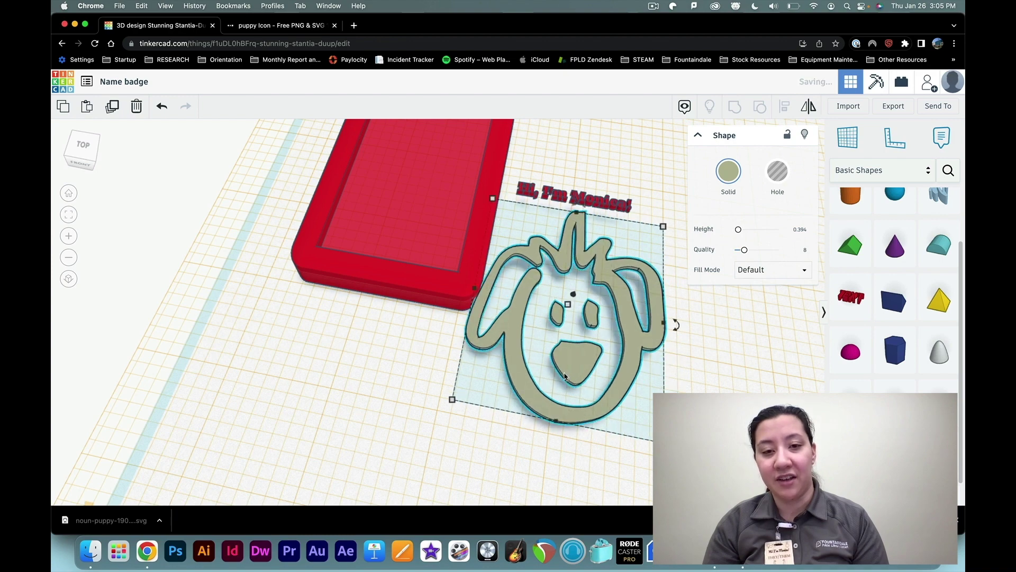
scroll(565, 376, up, 3)
scroll(564, 376, down, 2)
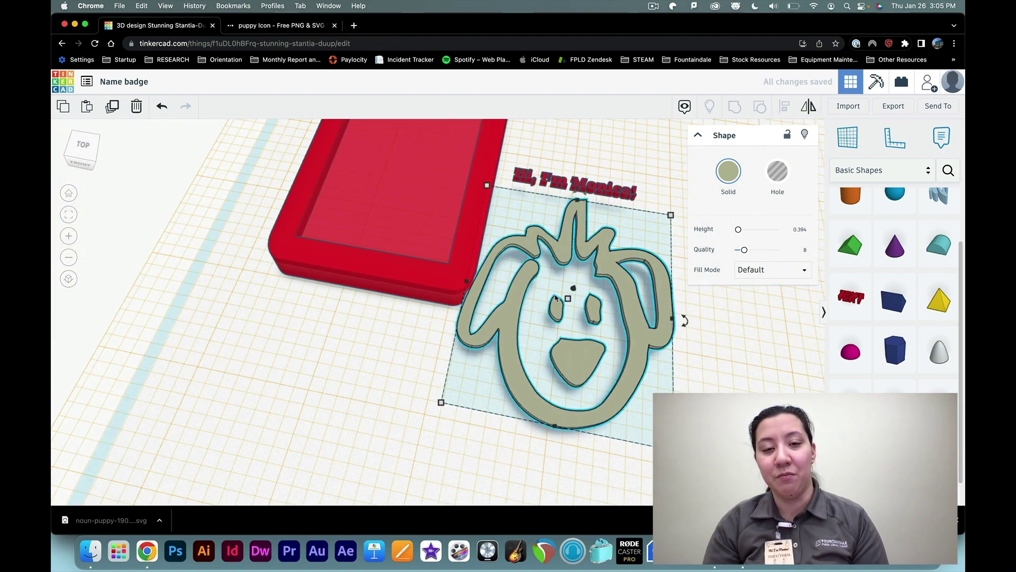
click(394, 406)
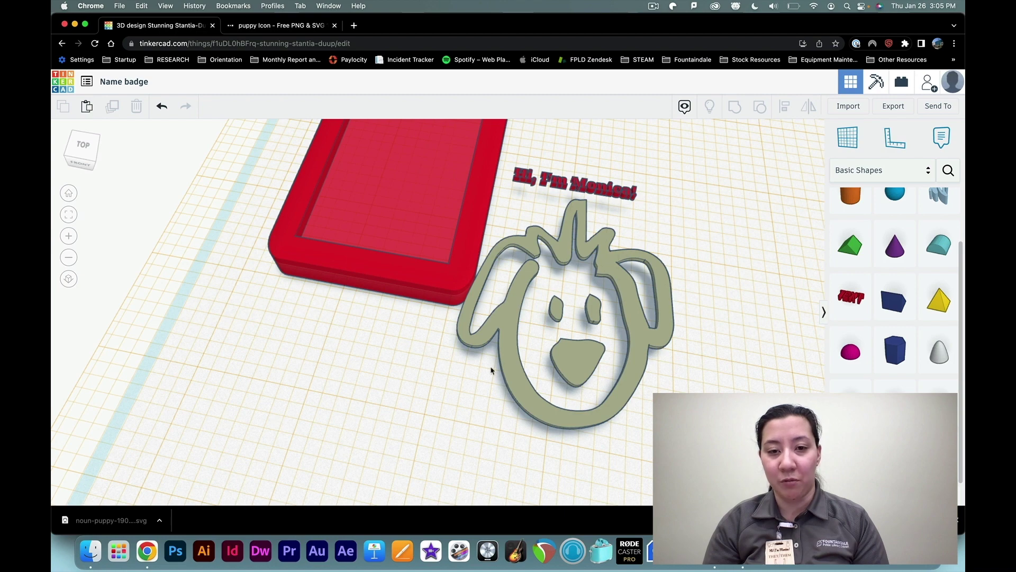
scroll(242, 291, up, 2)
scroll(295, 289, down, 2)
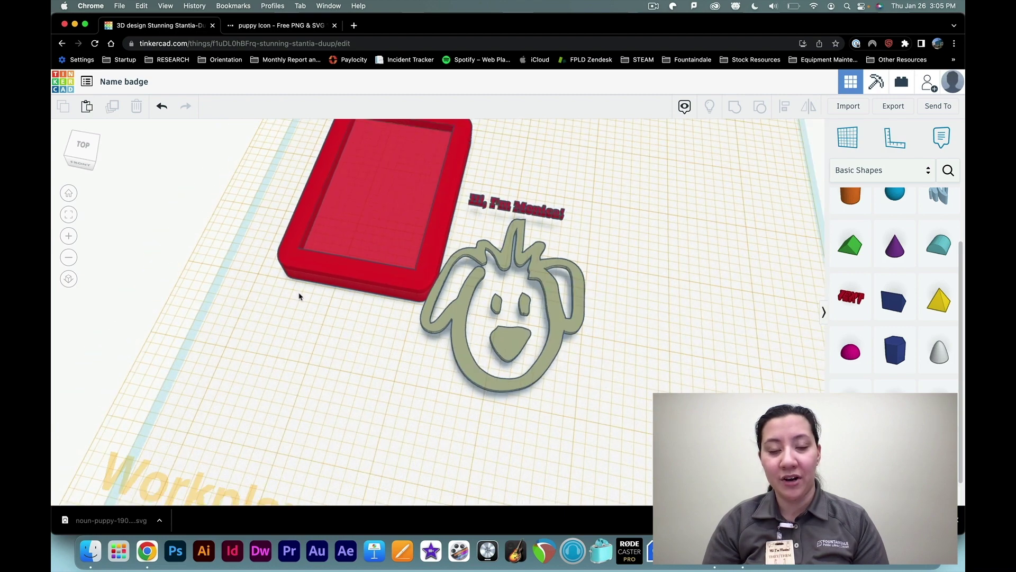
click(503, 207)
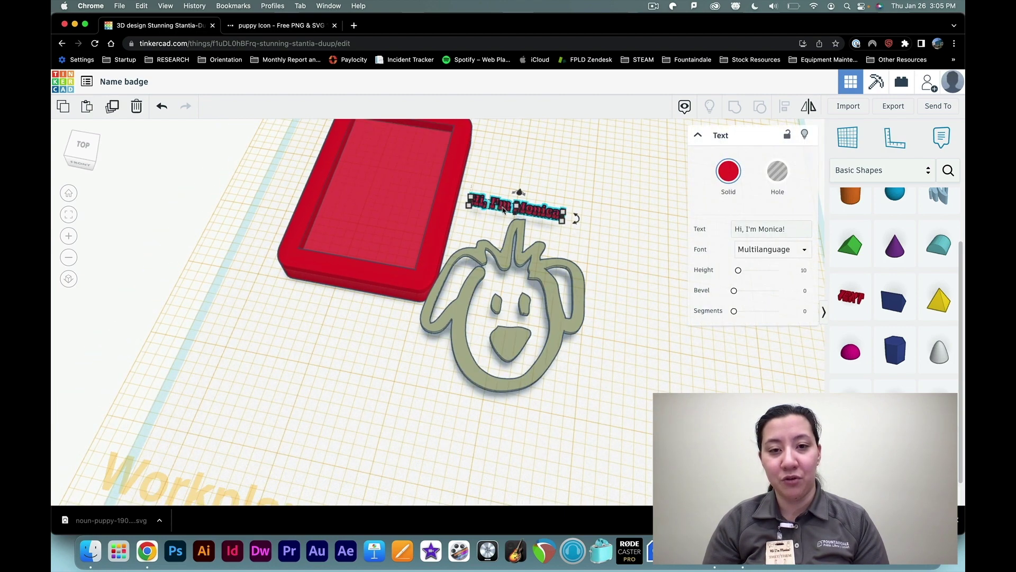
shift+click(448, 184)
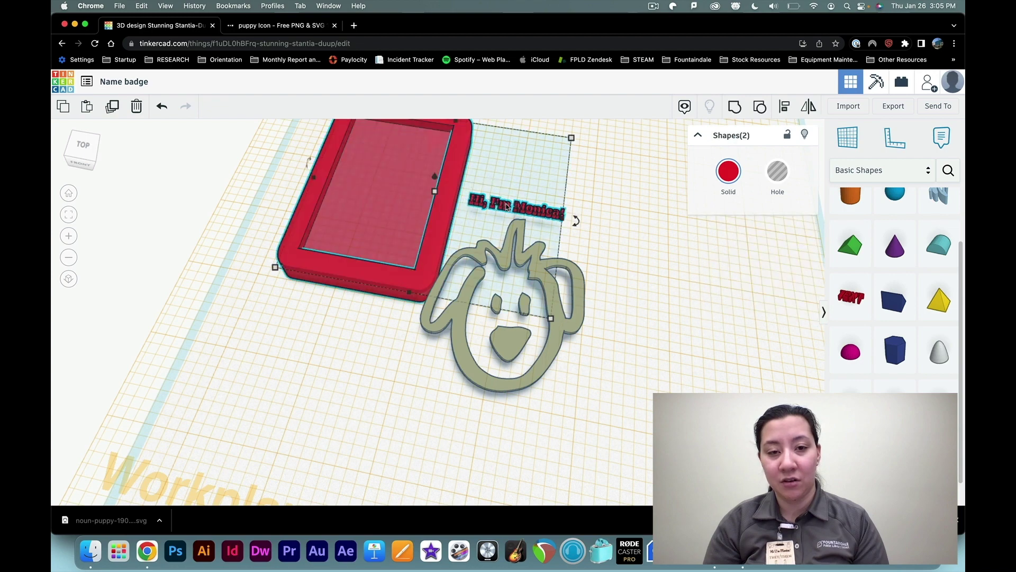
click(608, 221)
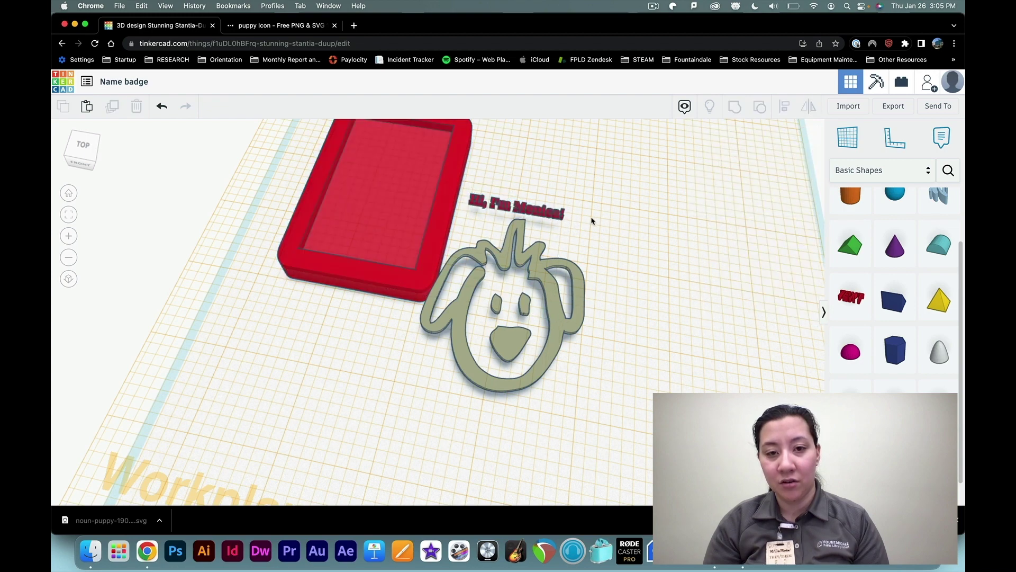
Step: Move only the greeting text onto the badge's recessed area, above the space for the puppy
click(527, 210)
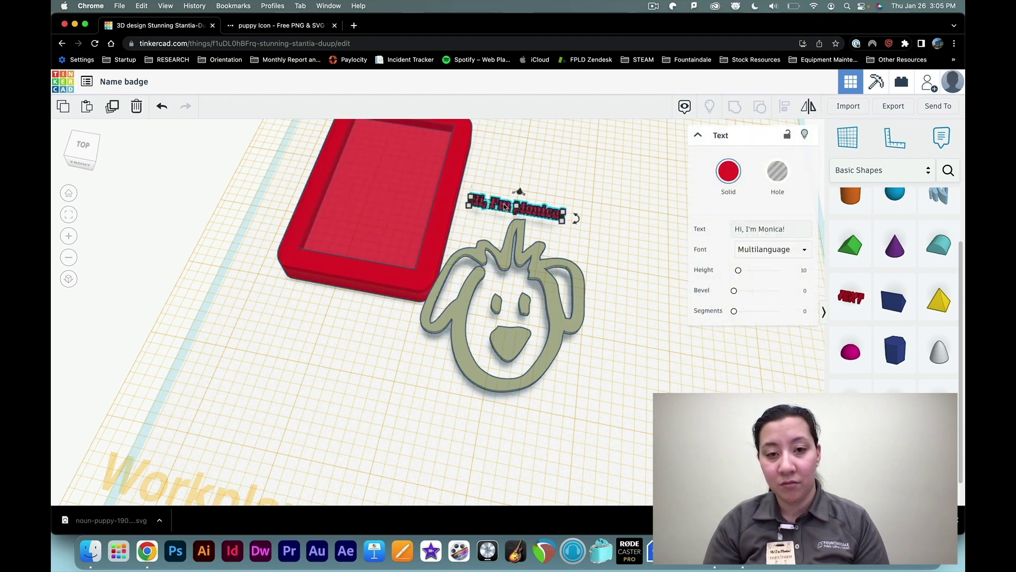
scroll(505, 207, up, 2)
scroll(511, 212, up, 2)
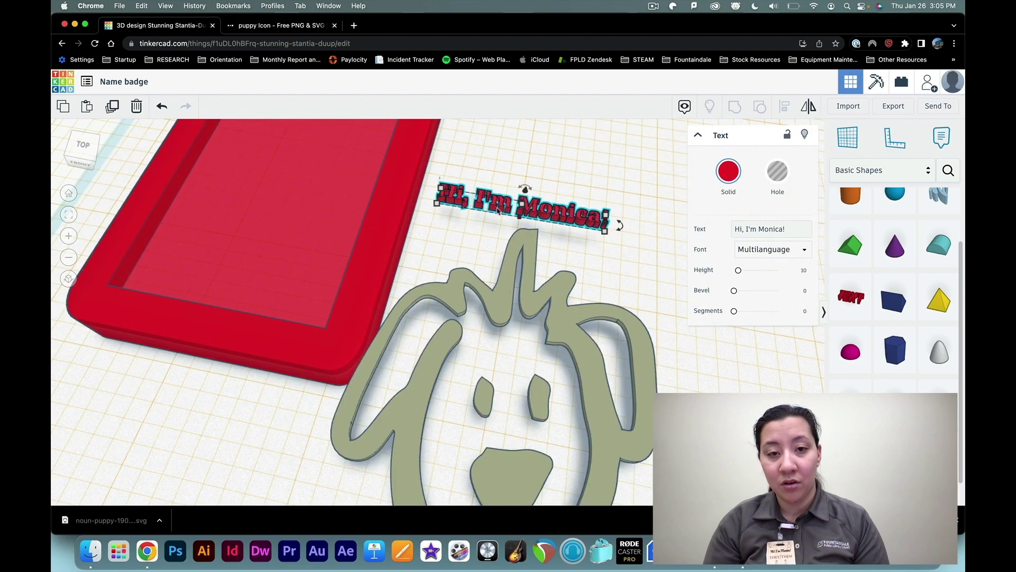
click(594, 186)
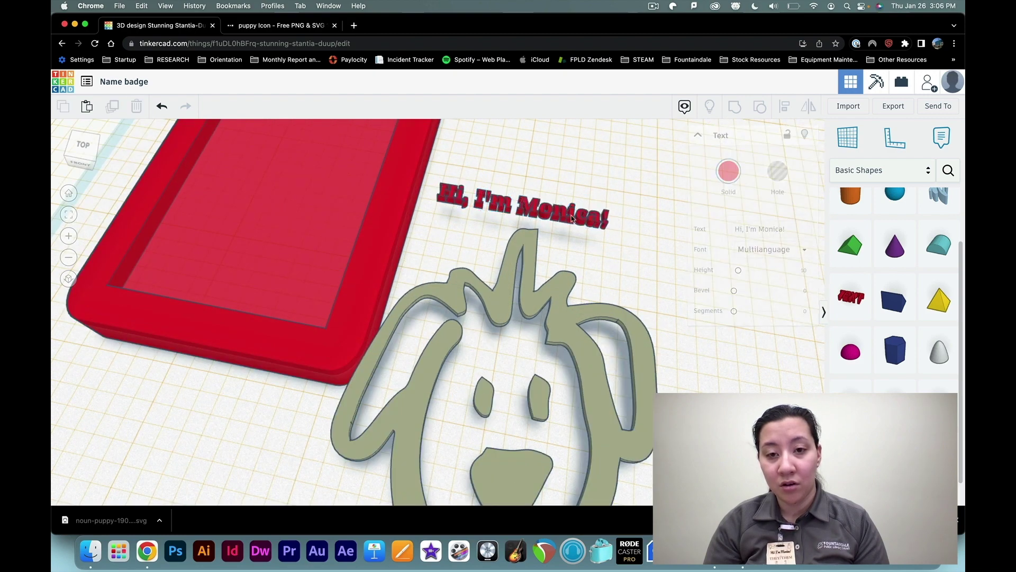
drag(580, 217, 359, 139)
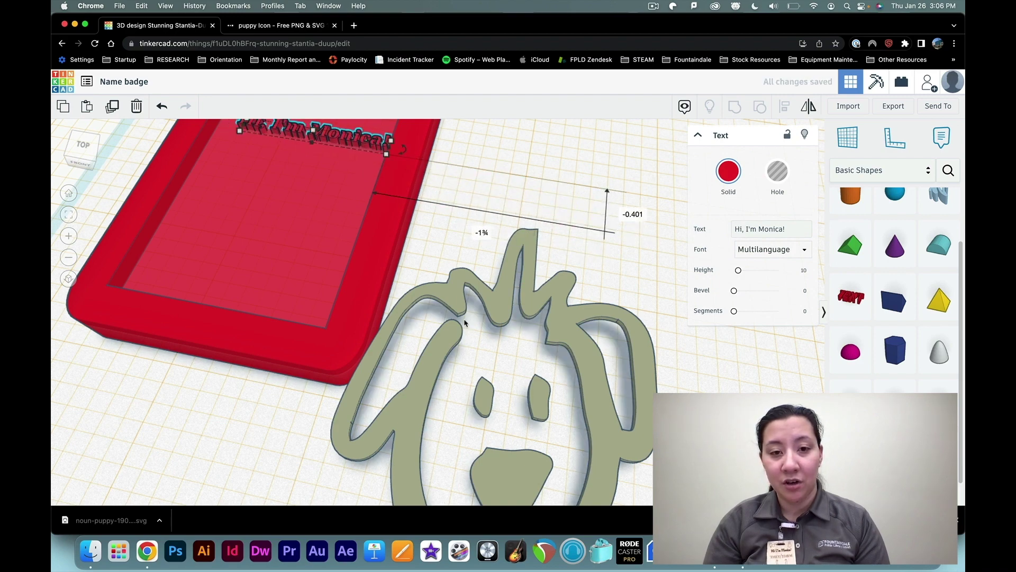
Step: Scale the puppy shape down proportionally to about 0.794 by 1 in and place it in the badge's recess below the greeting text
click(449, 307)
drag(453, 299, 462, 281)
drag(465, 239, 456, 153)
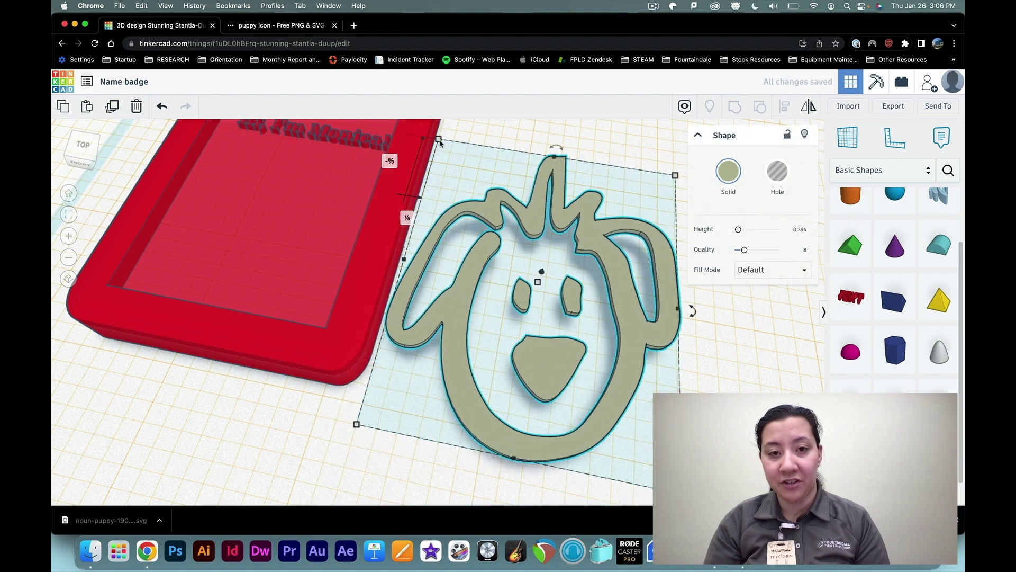
mouse_move(439, 142)
drag(439, 141, 556, 313)
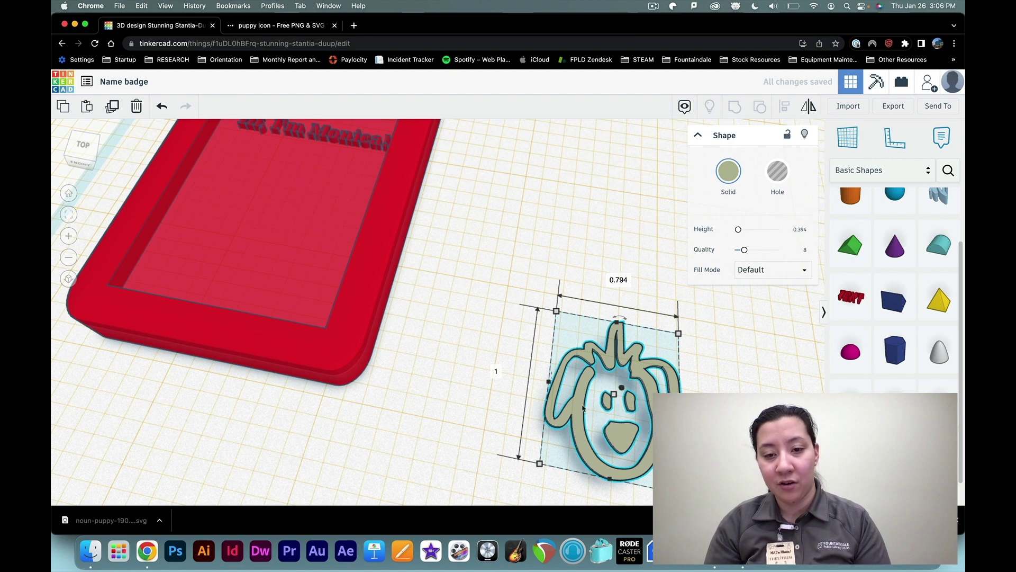
drag(583, 407, 237, 223)
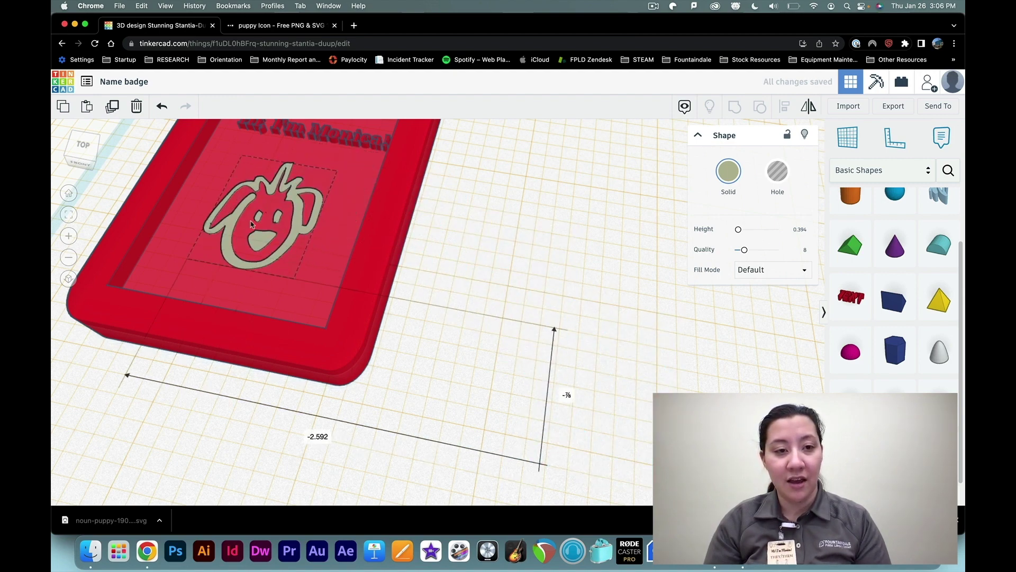
Step: Stretch the puppy shape upward to a height of about 0.134 in so it stands above the recess floor
scroll(251, 225, up, 5)
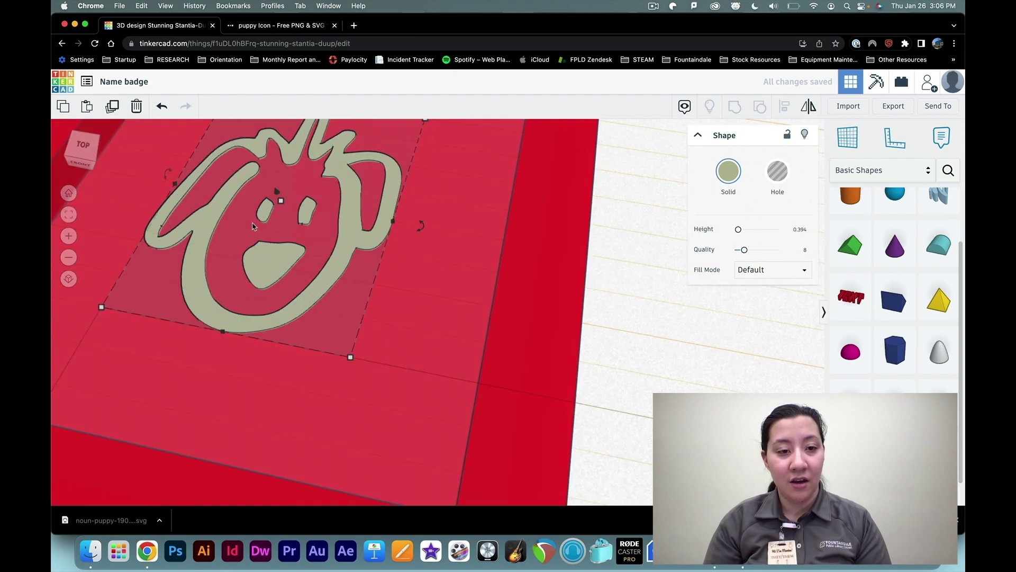
scroll(252, 227, up, 5)
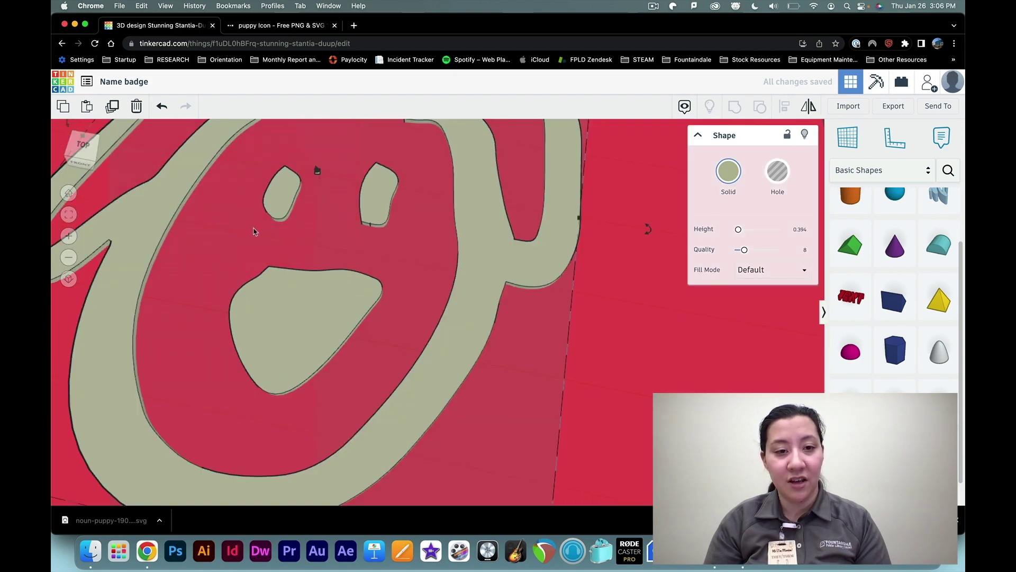
scroll(253, 232, down, 8)
scroll(260, 238, up, 5)
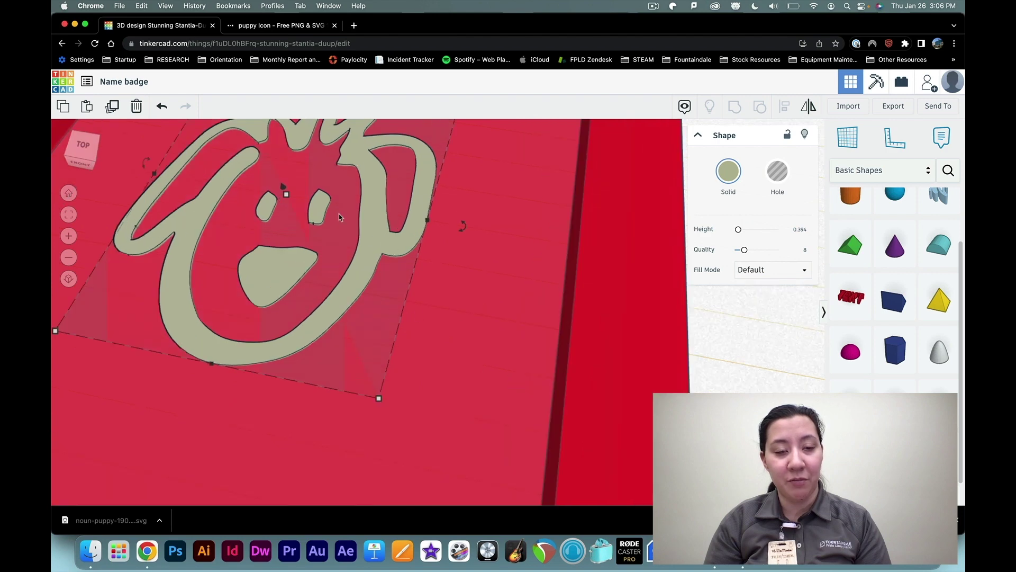
mouse_move(290, 197)
drag(286, 197, 280, 176)
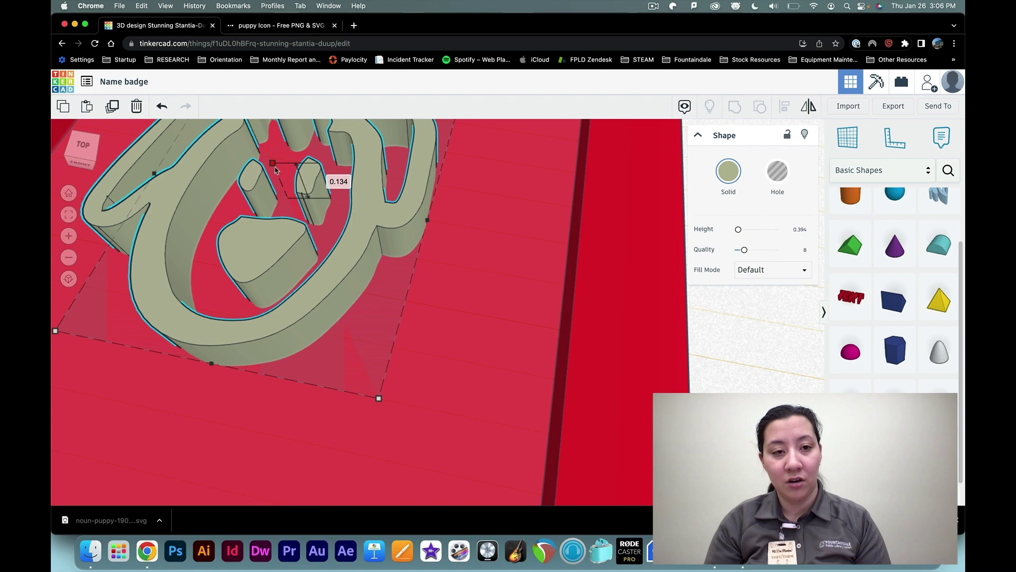
scroll(294, 199, down, 10)
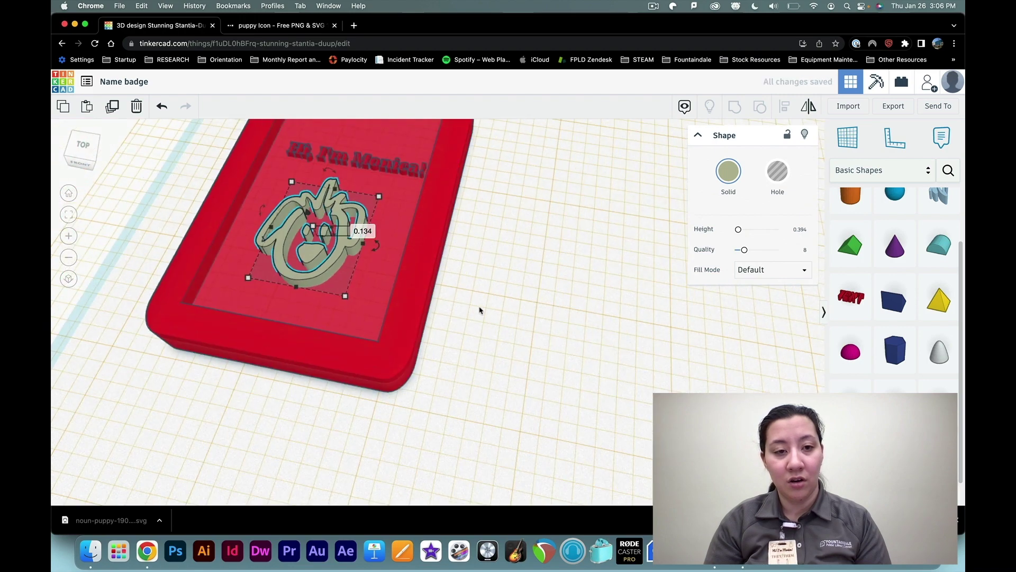
click(473, 339)
Step: Shift the greeting text 1/8 in sideways and 1/8 in away from the puppy to center it within the recess
right_drag(262, 438, 287, 455)
scroll(339, 328, down, 3)
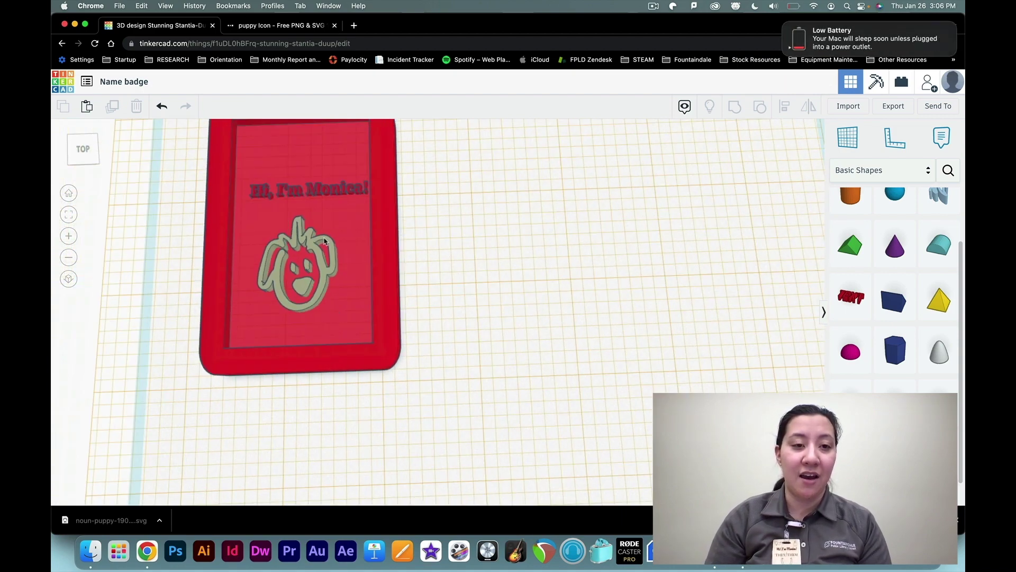
scroll(324, 240, down, 2)
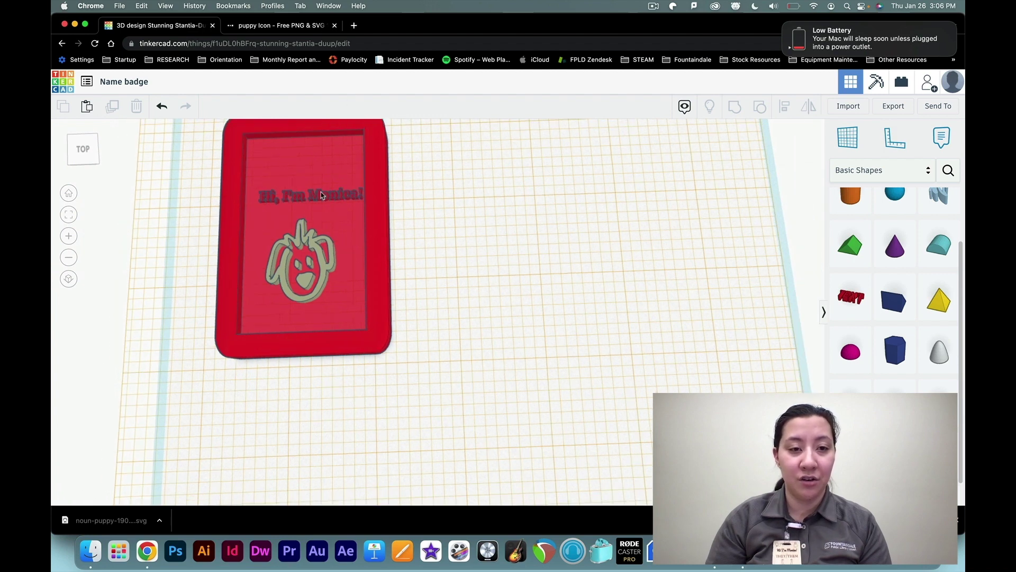
drag(321, 195, 317, 188)
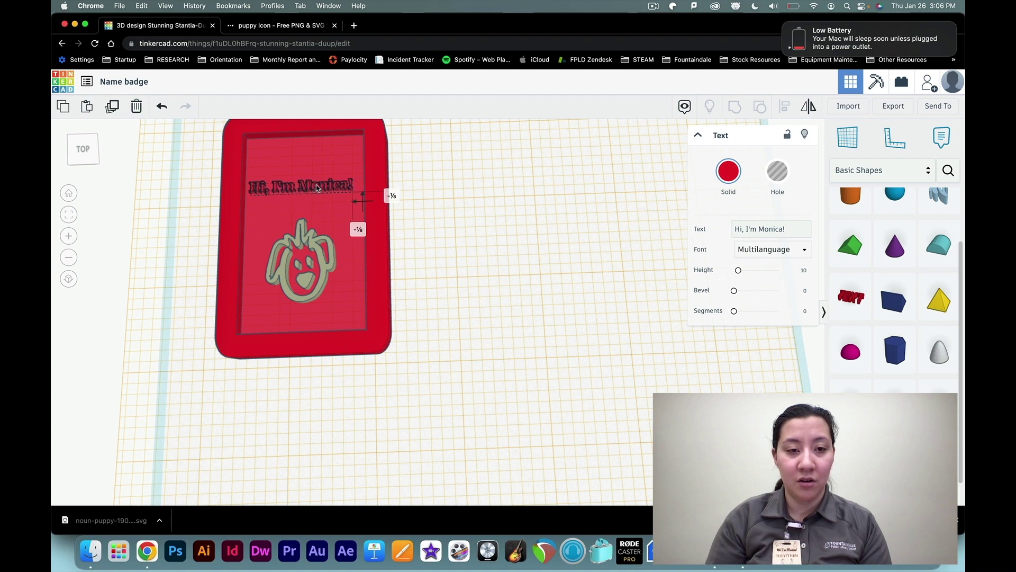
click(456, 218)
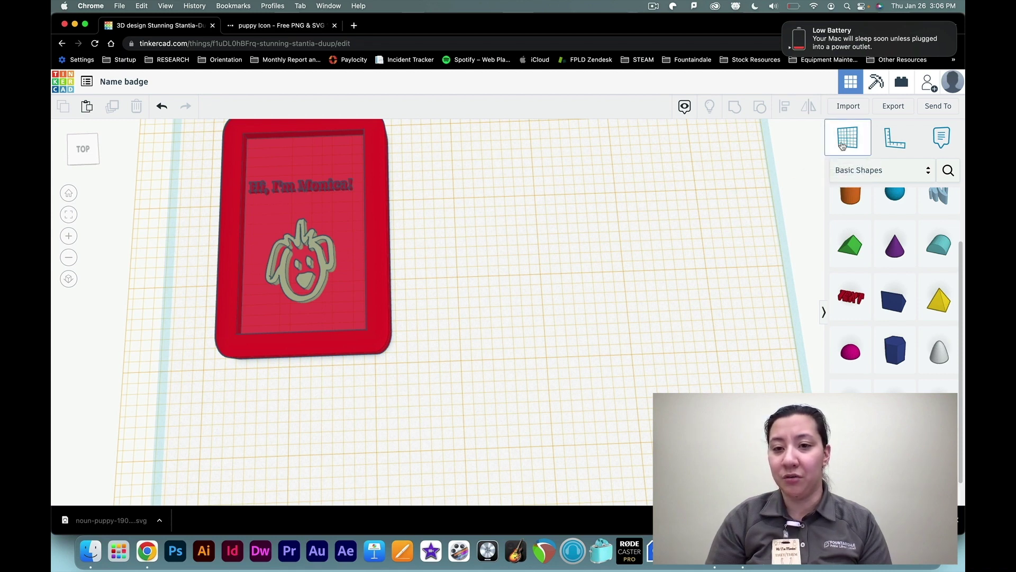
Step: Return the workplane from the badge's recess to the base grid
click(842, 146)
click(661, 257)
mouse_move(441, 257)
right_down()
mouse_move(463, 247)
mouse_move(449, 241)
right_up()
scroll(443, 241, down, 3)
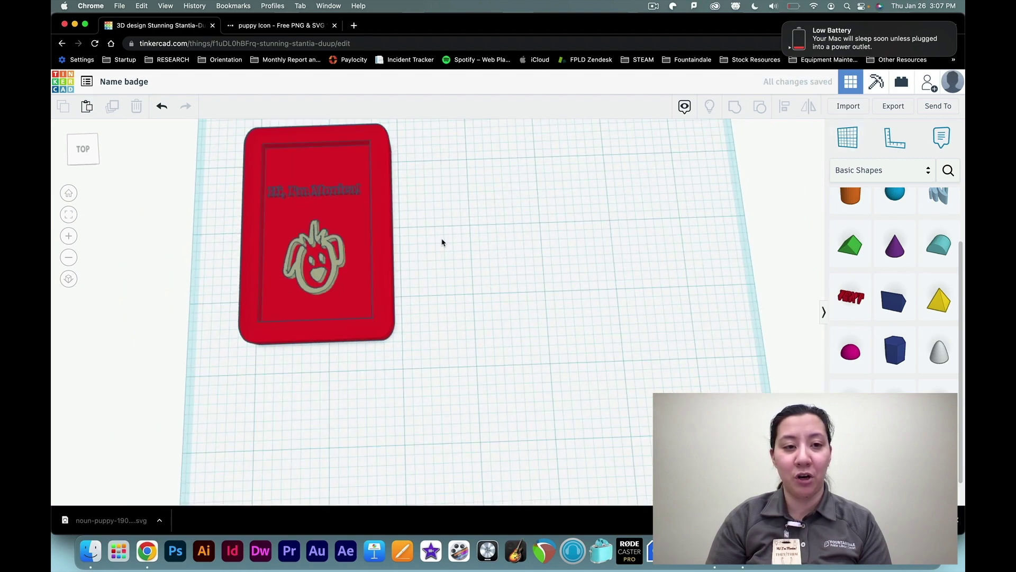
Step: Select the badge, greeting text and puppy together, move them toward the workplane's middle and group them into one shape
click(383, 256)
click(450, 289)
drag(479, 433, 139, 131)
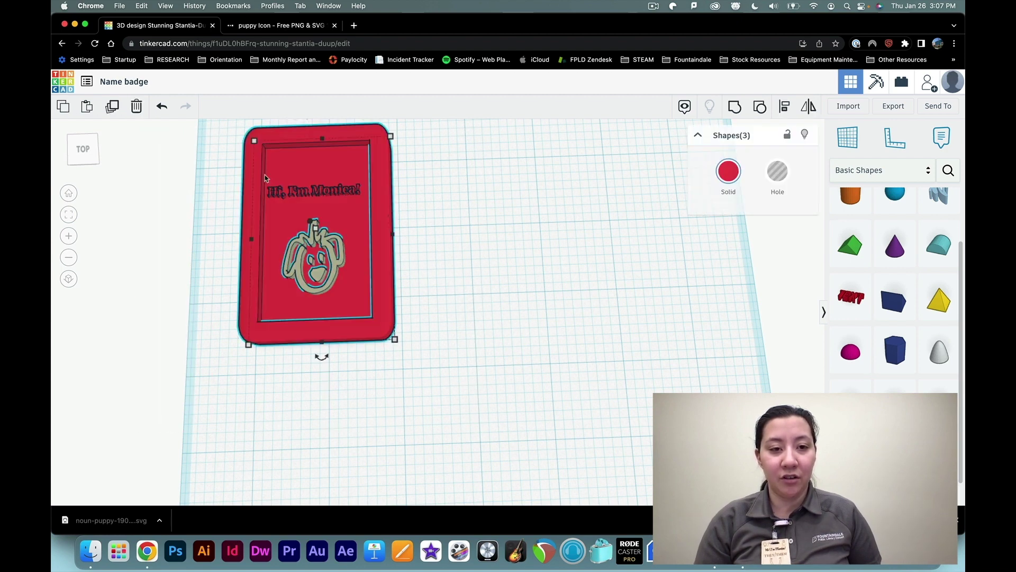
drag(389, 259, 560, 321)
scroll(560, 321, up, 5)
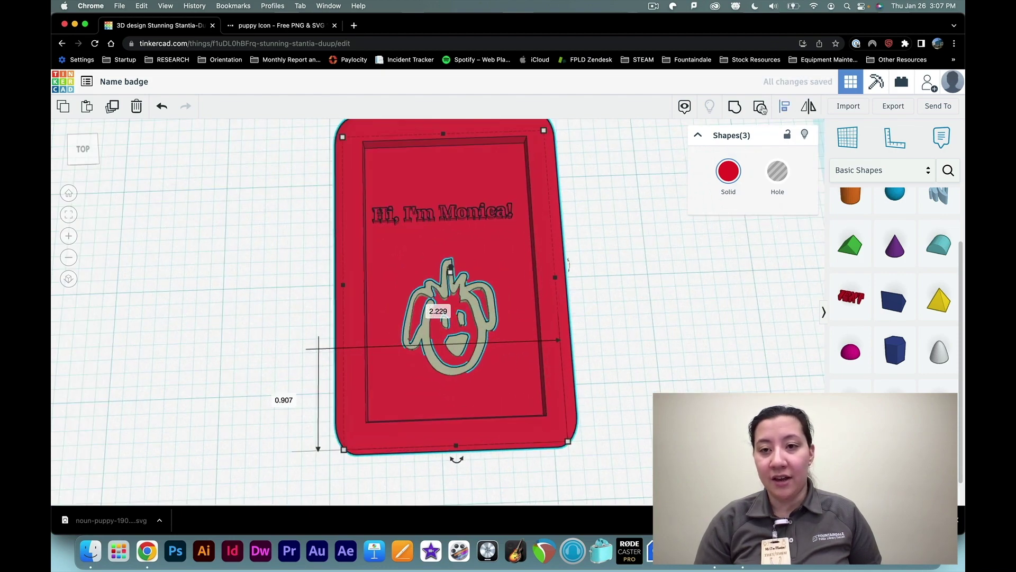
click(735, 109)
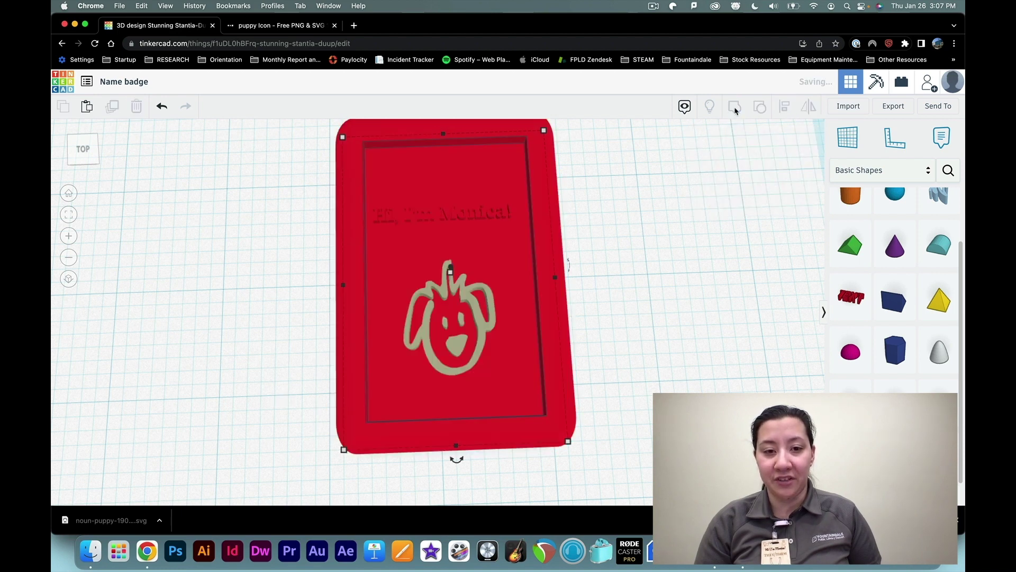
click(653, 300)
Step: Inspect the grouped badge from several angles down to a low side view, shifting it slightly across the workplane
right_drag(656, 351, 503, 331)
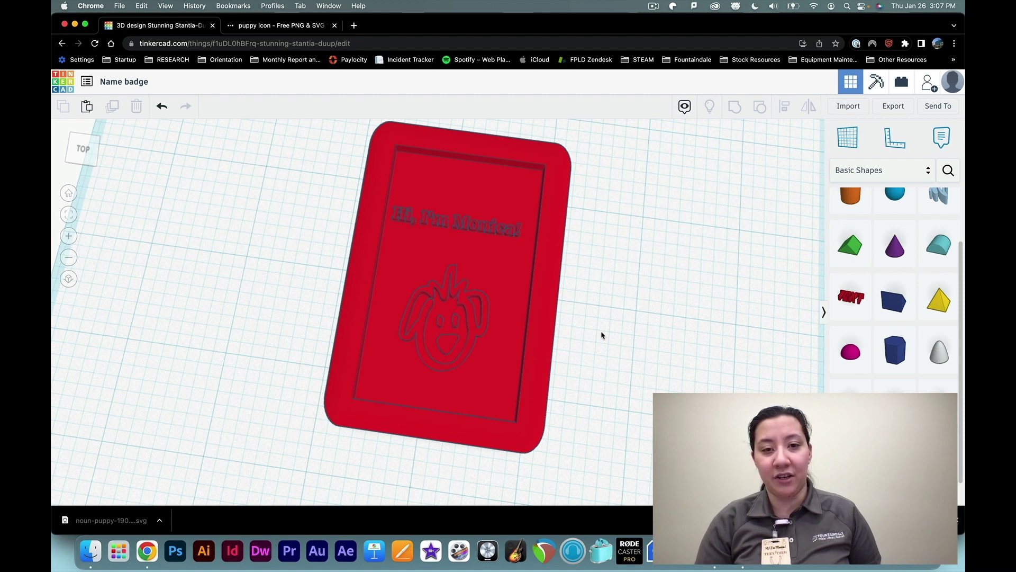
right_drag(649, 385, 517, 351)
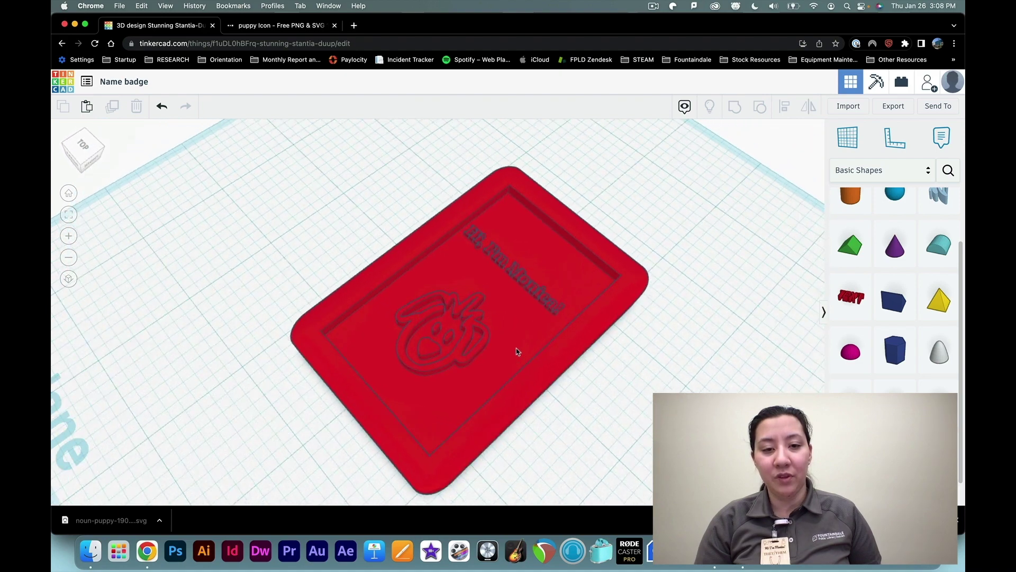
right_drag(513, 343, 606, 369)
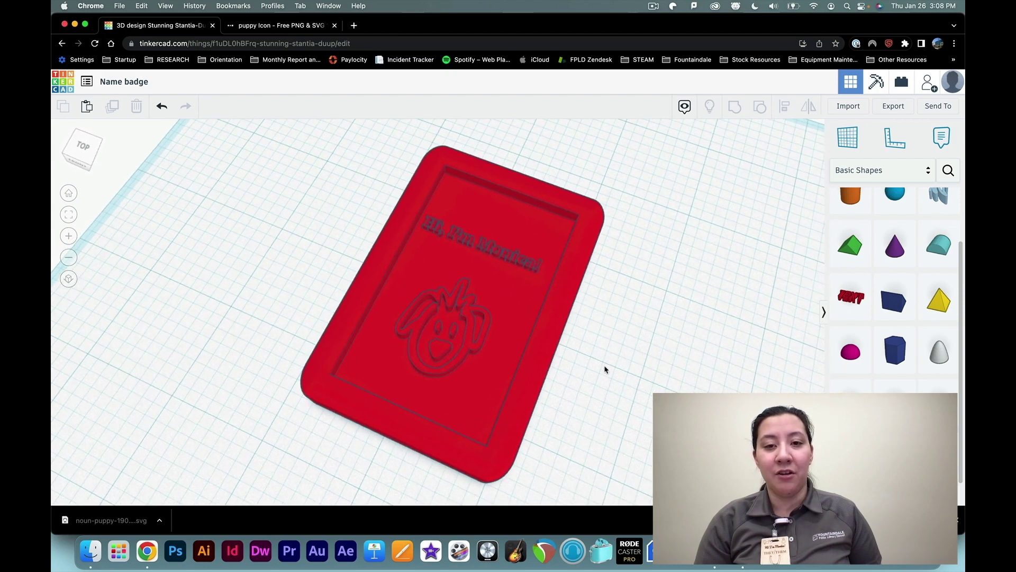
right_drag(610, 176, 556, 183)
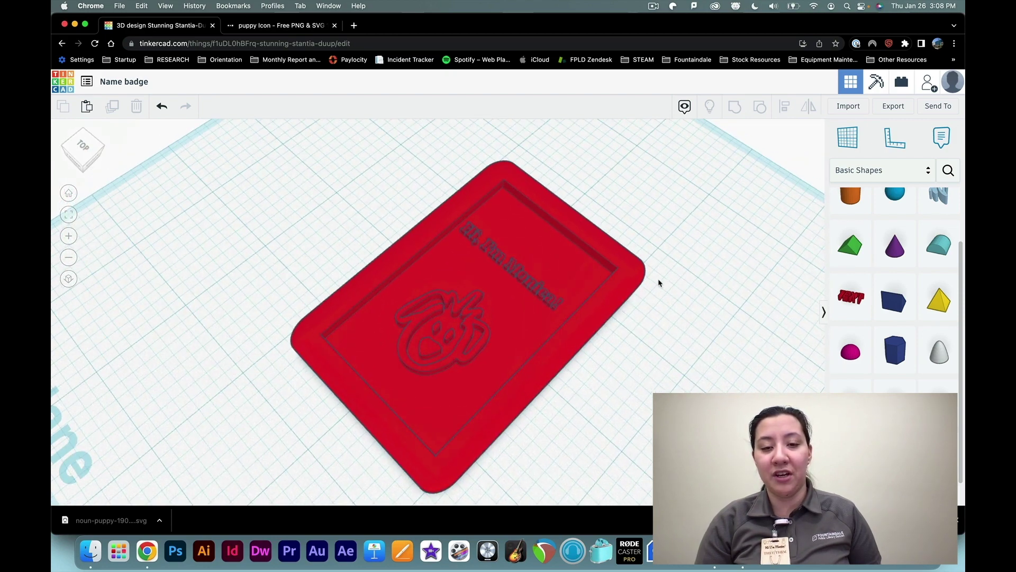
right_drag(474, 441, 431, 431)
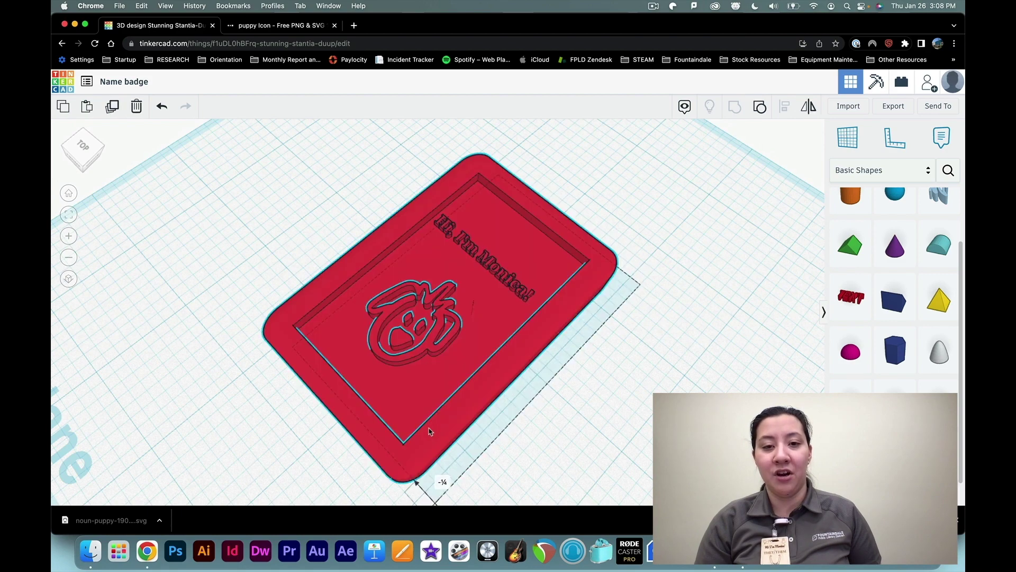
click(397, 420)
right_drag(470, 354, 544, 185)
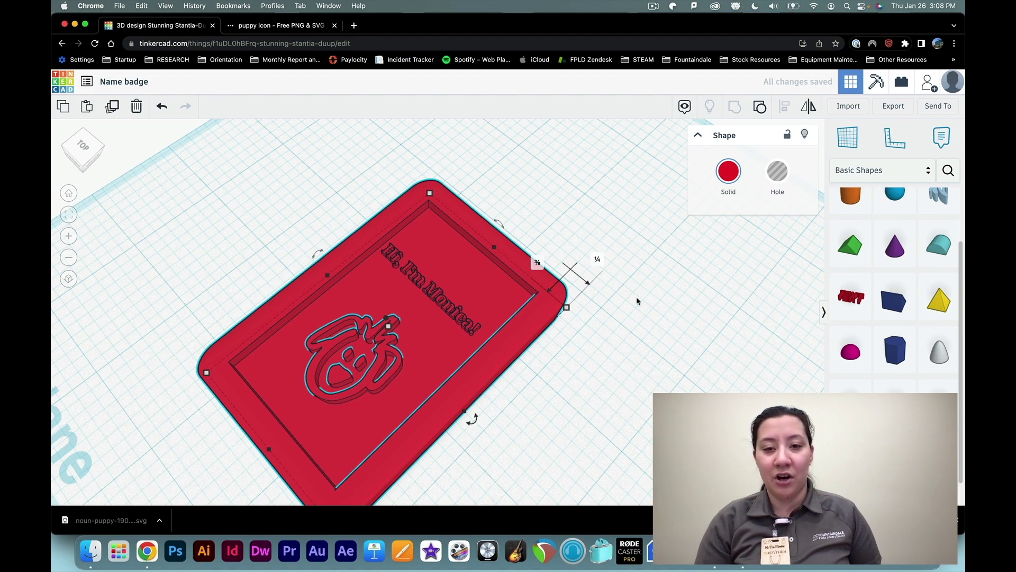
right_drag(609, 248, 402, 241)
click(682, 329)
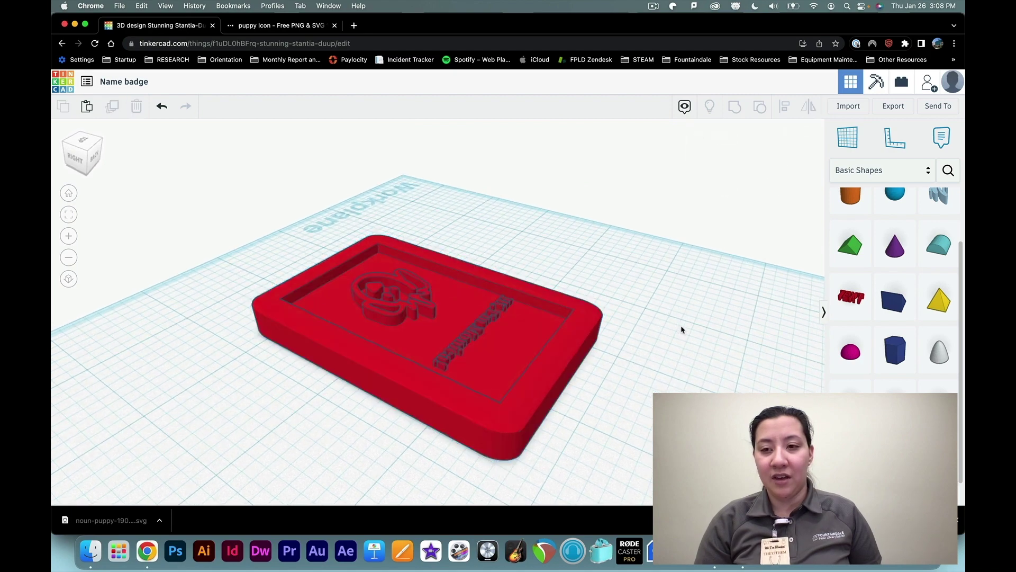
Step: Place a hole box on the workplane beside the badge's text end
scroll(872, 305, up, 3)
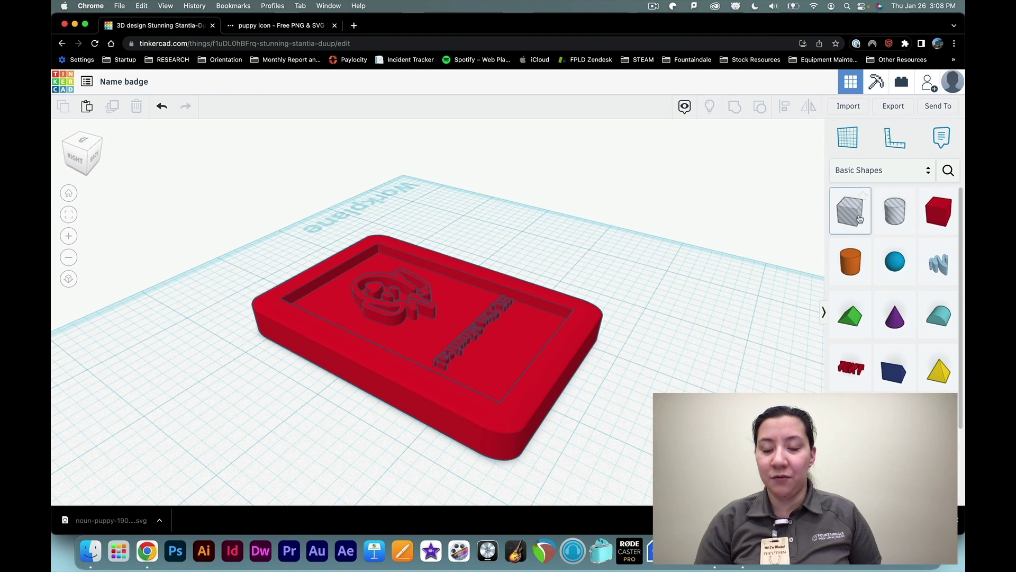
drag(859, 219, 715, 347)
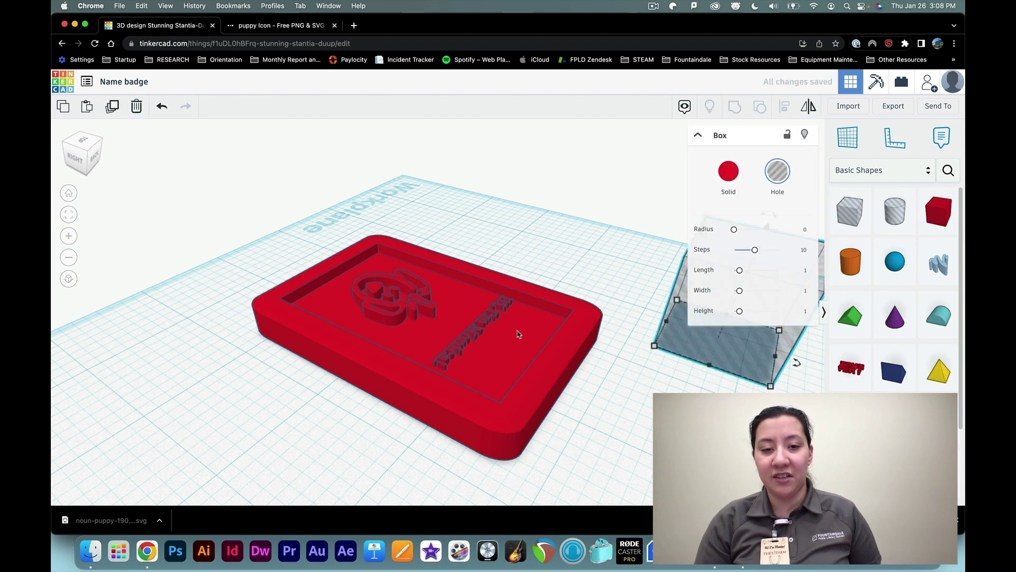
click(673, 380)
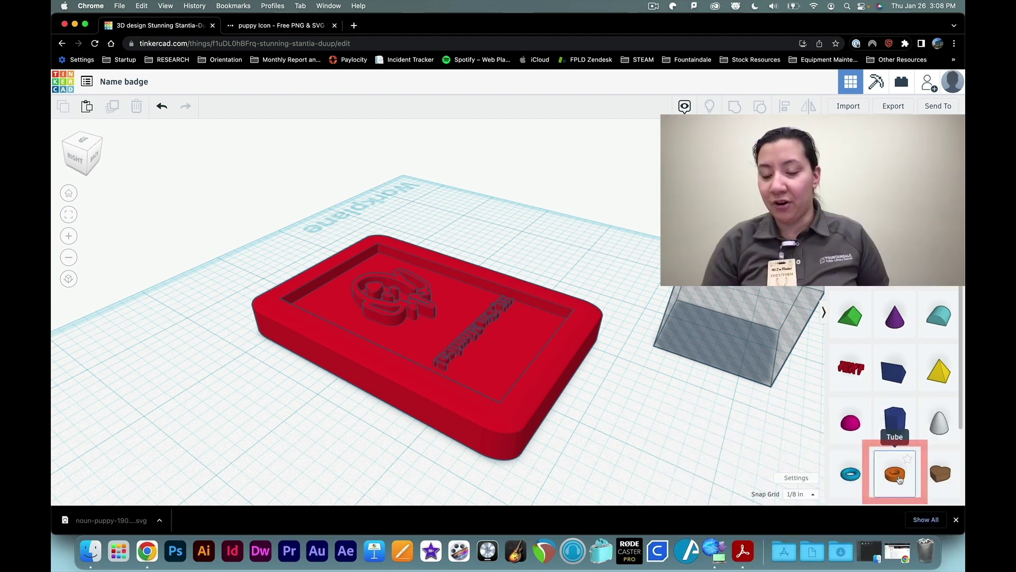
Step: Place a tube on the workplane beside the badge's text end and shift it slightly away from the badge and the hole box
drag(896, 478, 657, 442)
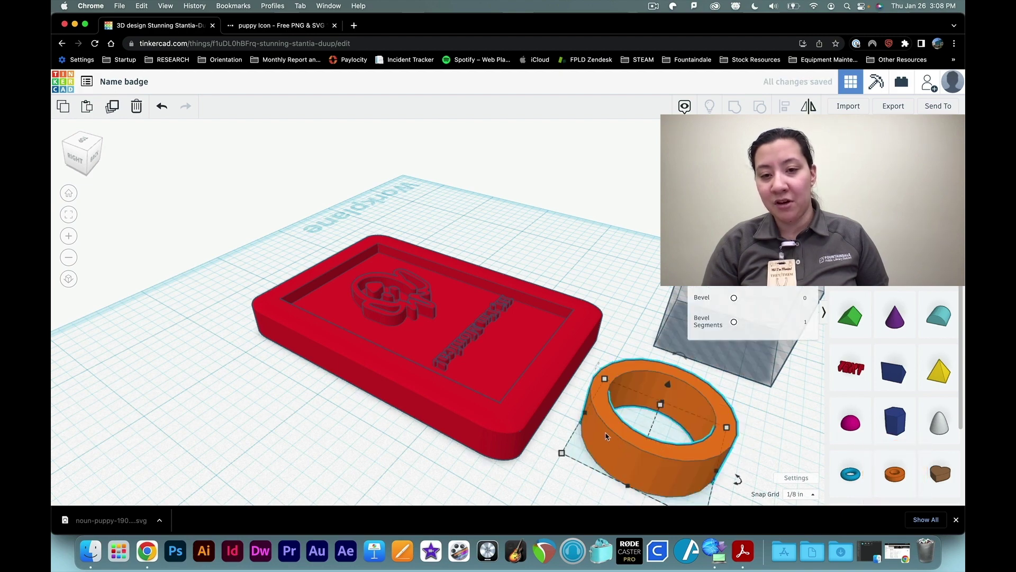
scroll(614, 439, down, 4)
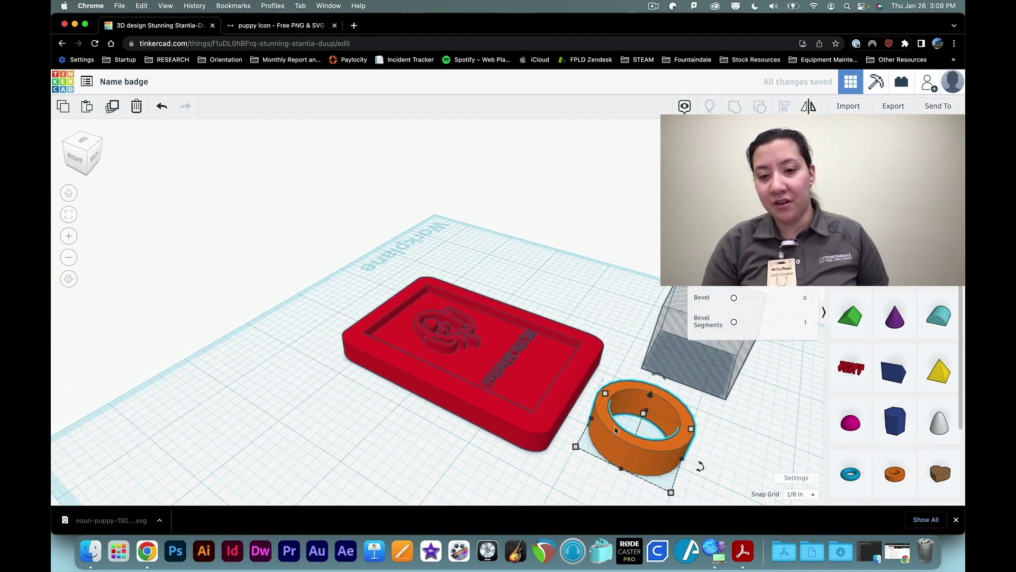
click(657, 350)
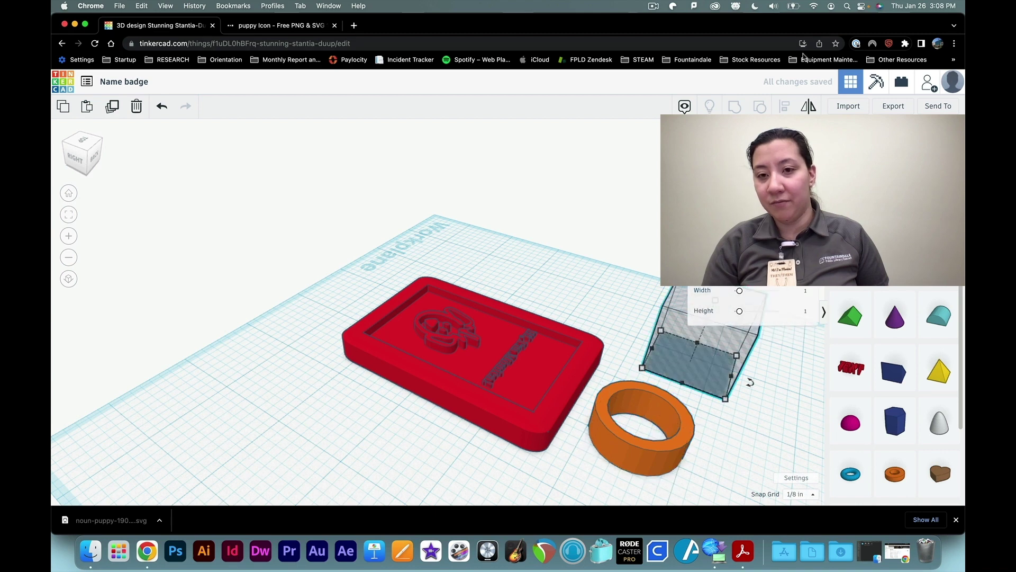
click(577, 239)
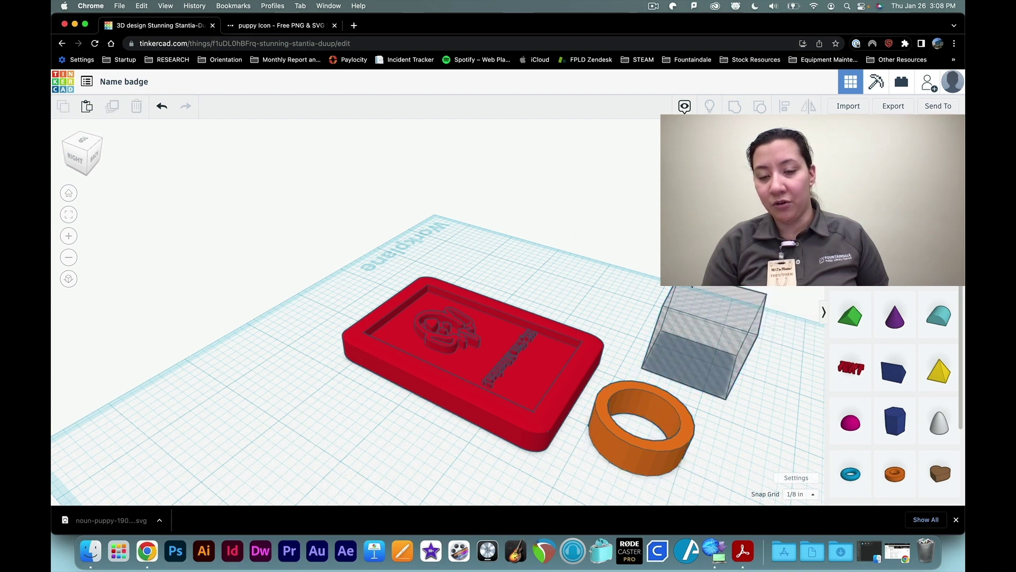
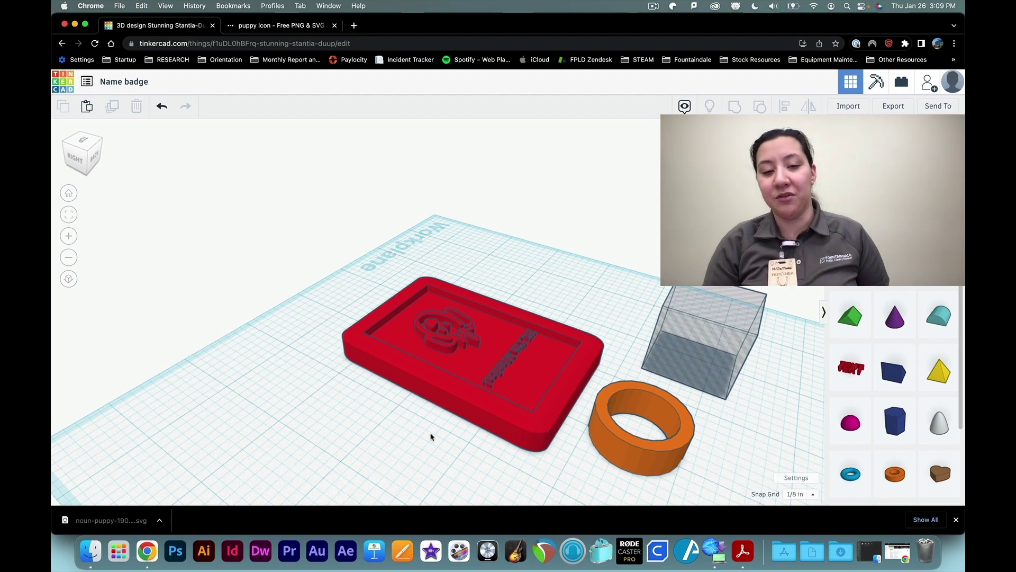
right_drag(390, 454, 440, 452)
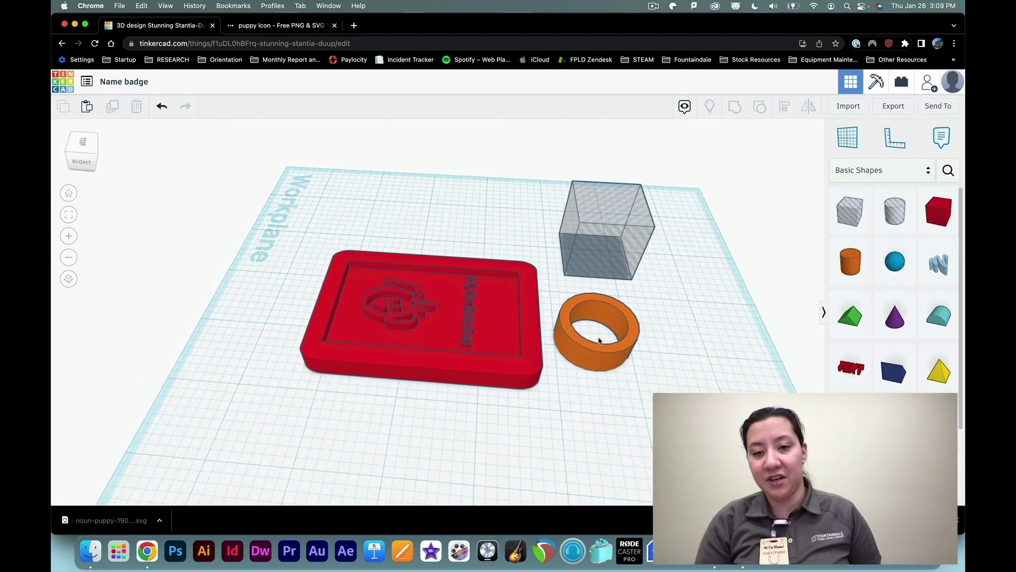
click(592, 354)
drag(591, 354, 633, 389)
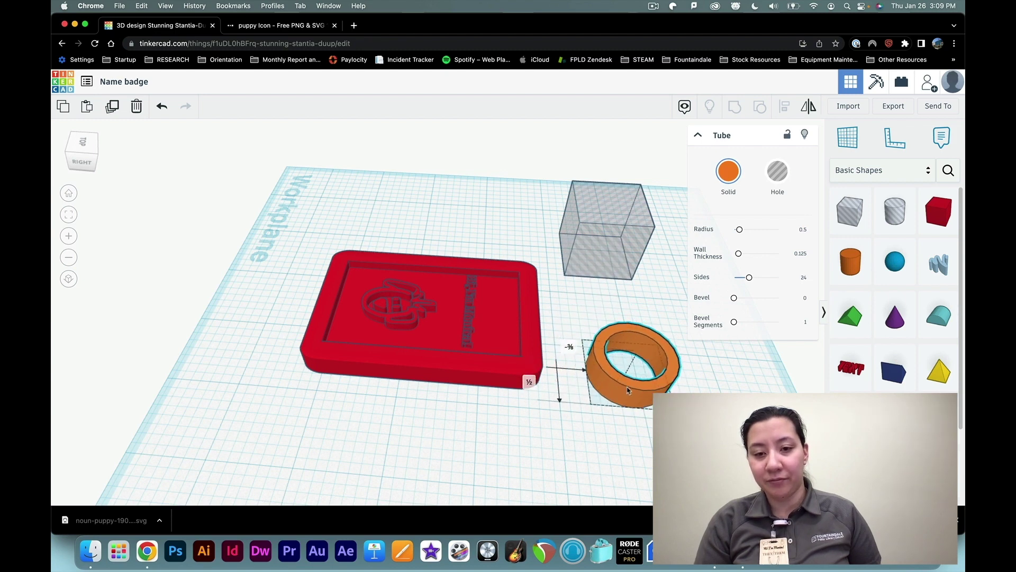
click(543, 440)
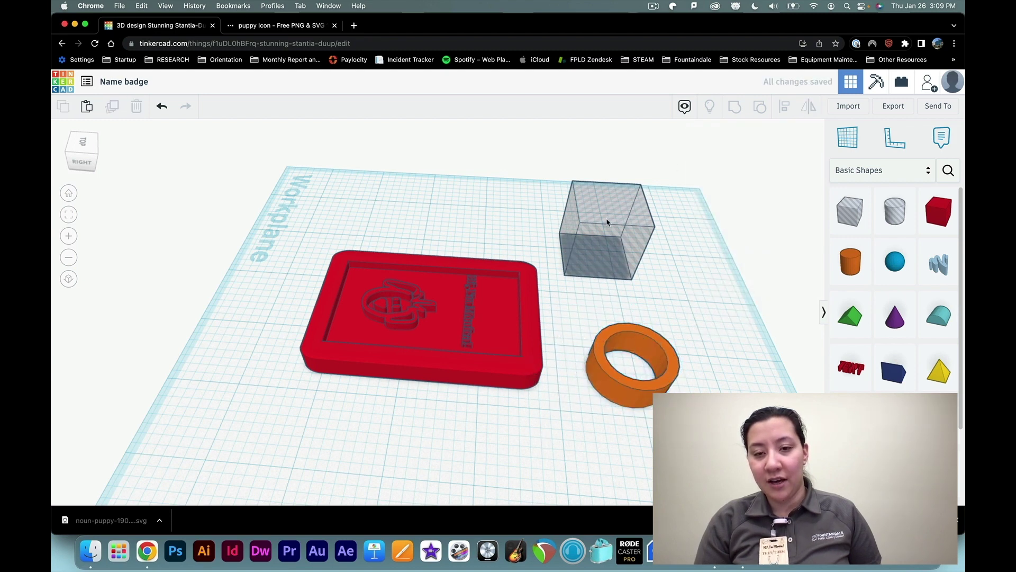
Step: Move the hole box over the far half of the tube and widen it to 1⅜ in to span the ring
drag(607, 223, 627, 315)
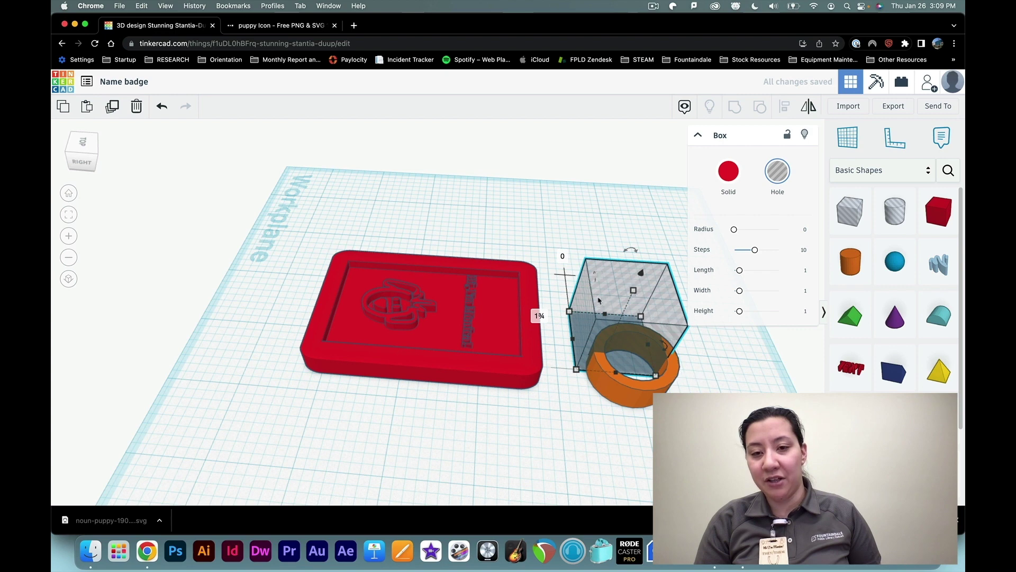
drag(642, 316, 671, 322)
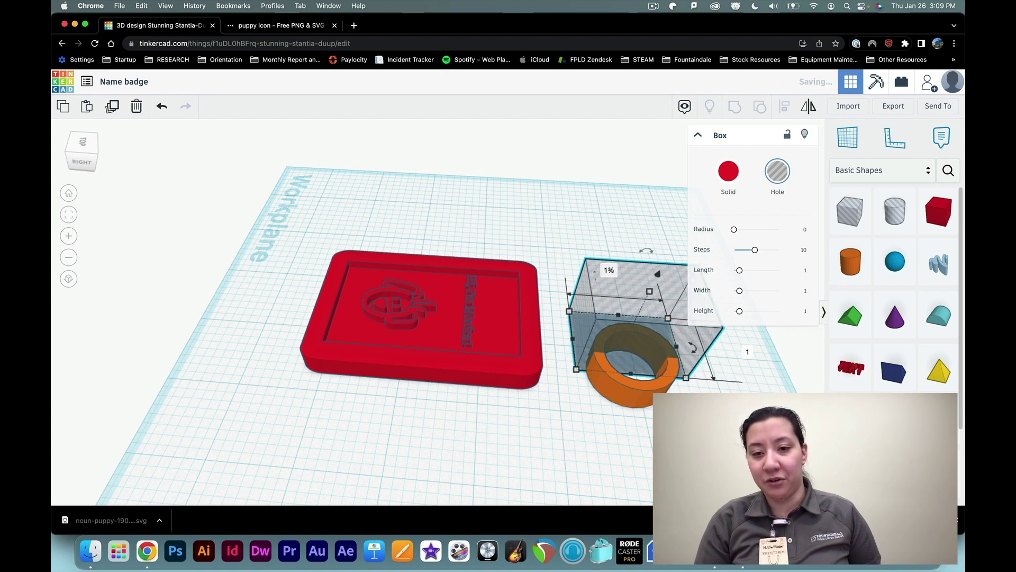
key(Escape)
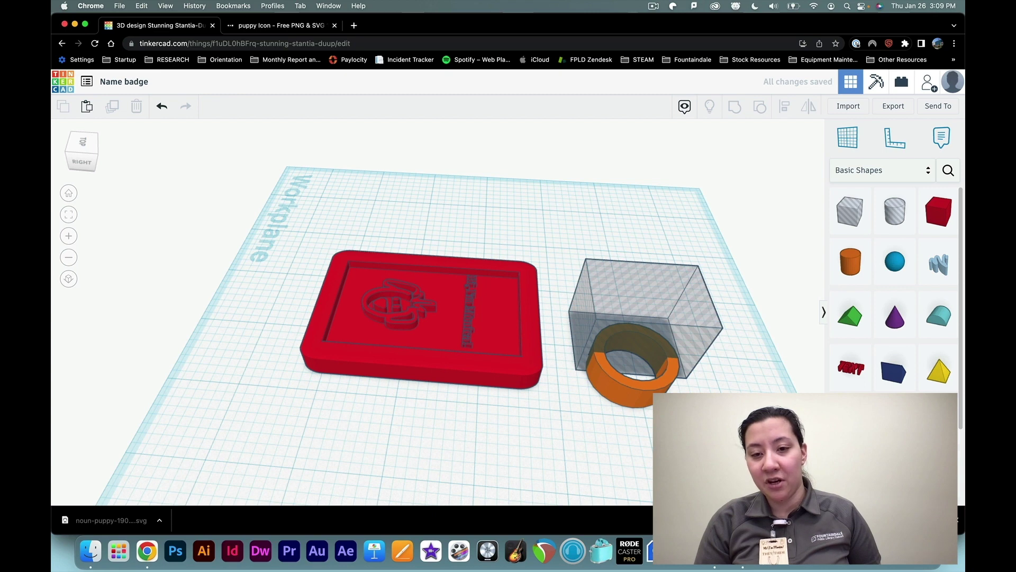
Step: Select the hole box and tube together and group them to cut the tube into a half ring
drag(650, 401, 629, 294)
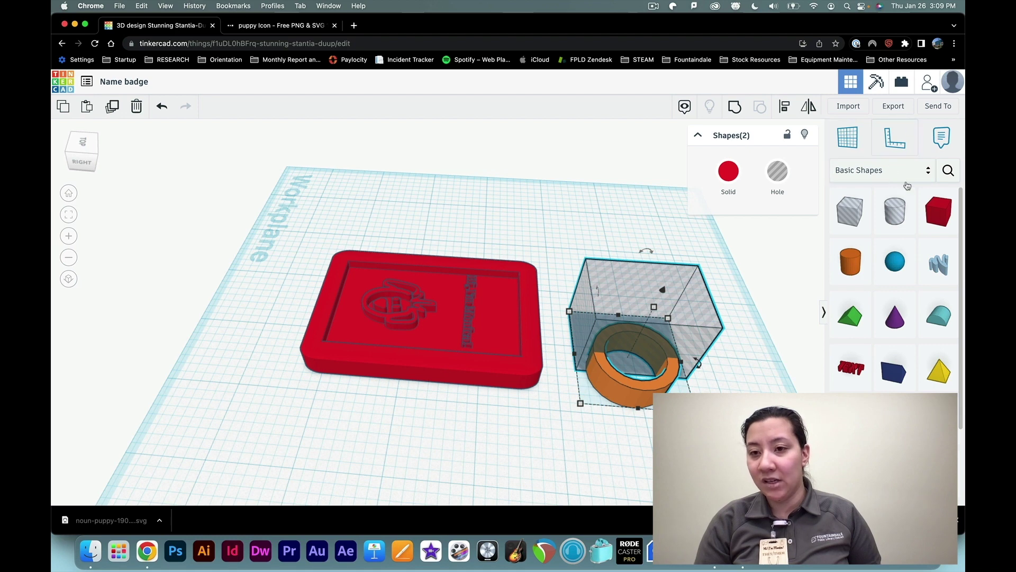
click(736, 106)
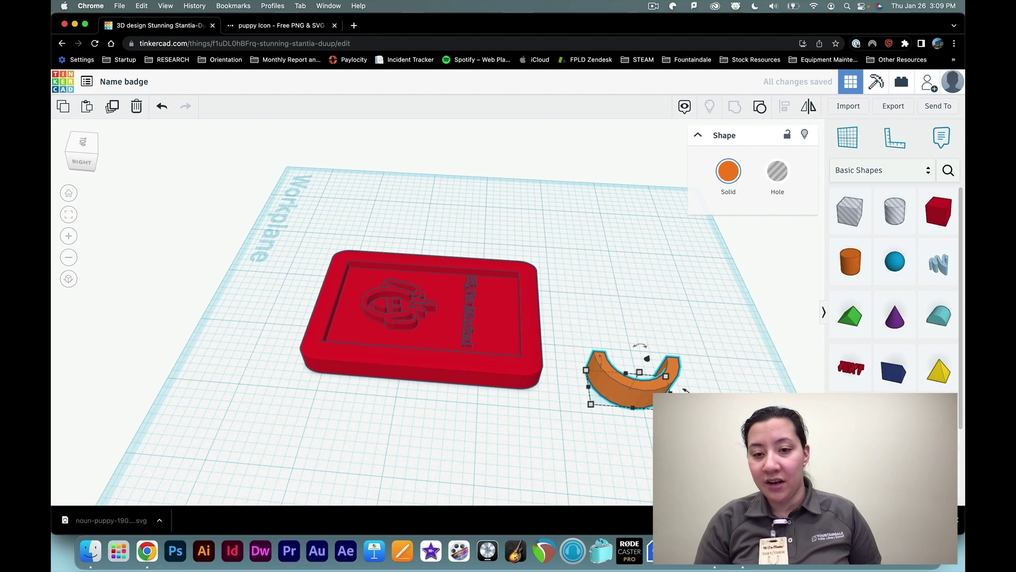
click(760, 379)
Step: Move the half ring across the workplane to sit close beside the badge's text end
right_drag(759, 379, 688, 490)
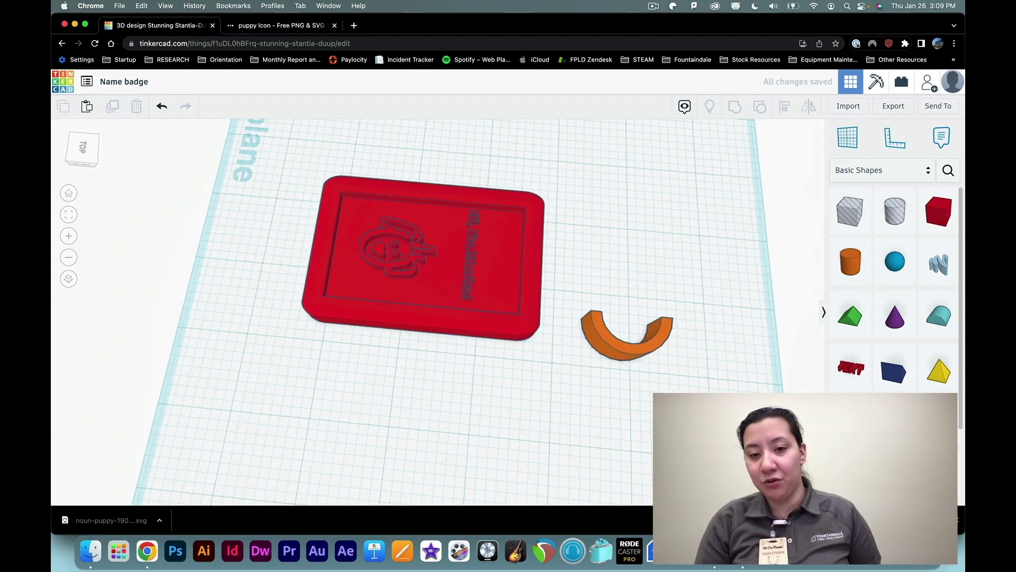
scroll(663, 409, up, 5)
right_drag(709, 287, 635, 404)
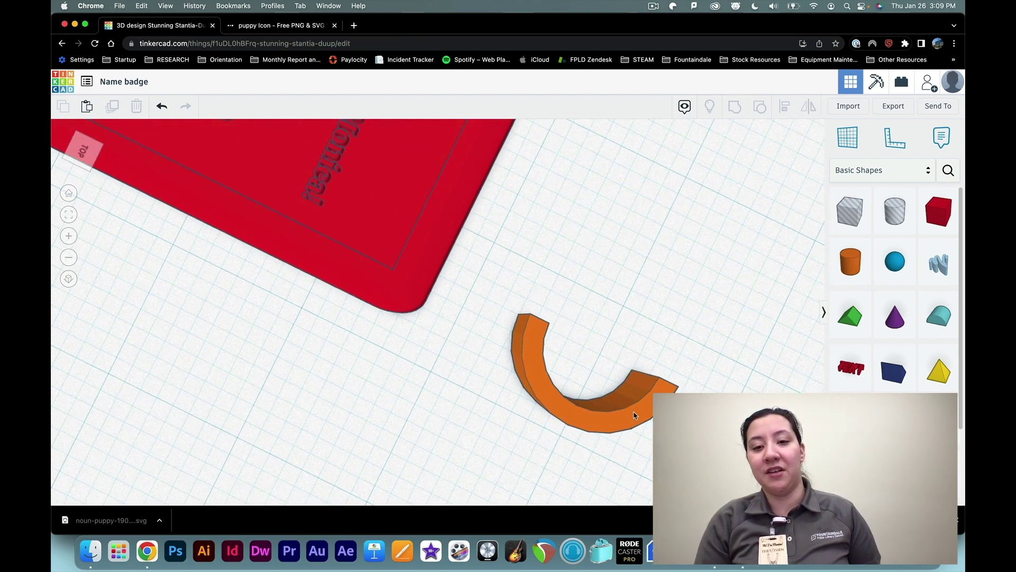
click(637, 417)
drag(637, 416, 633, 296)
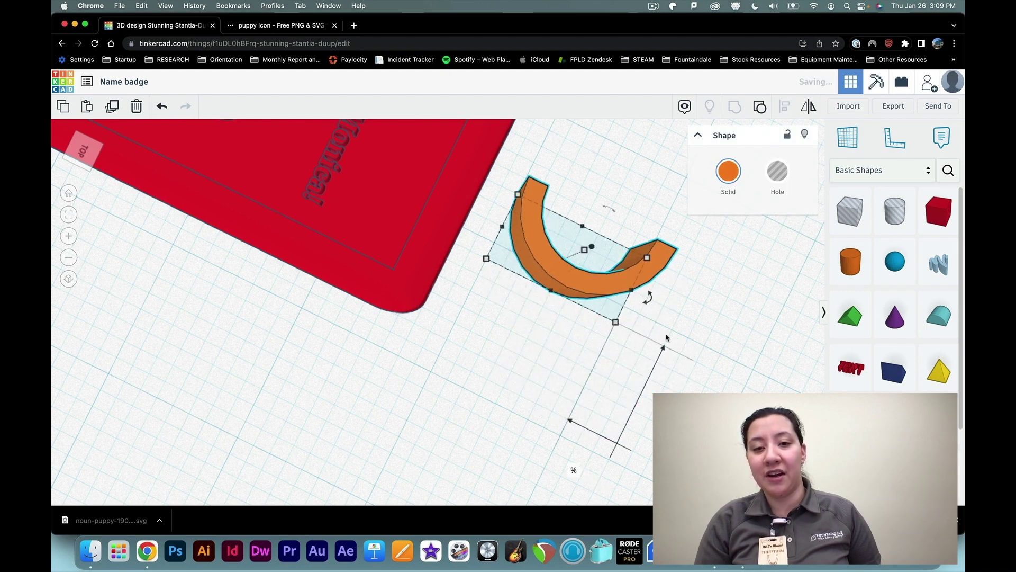
right_drag(641, 296, 570, 405)
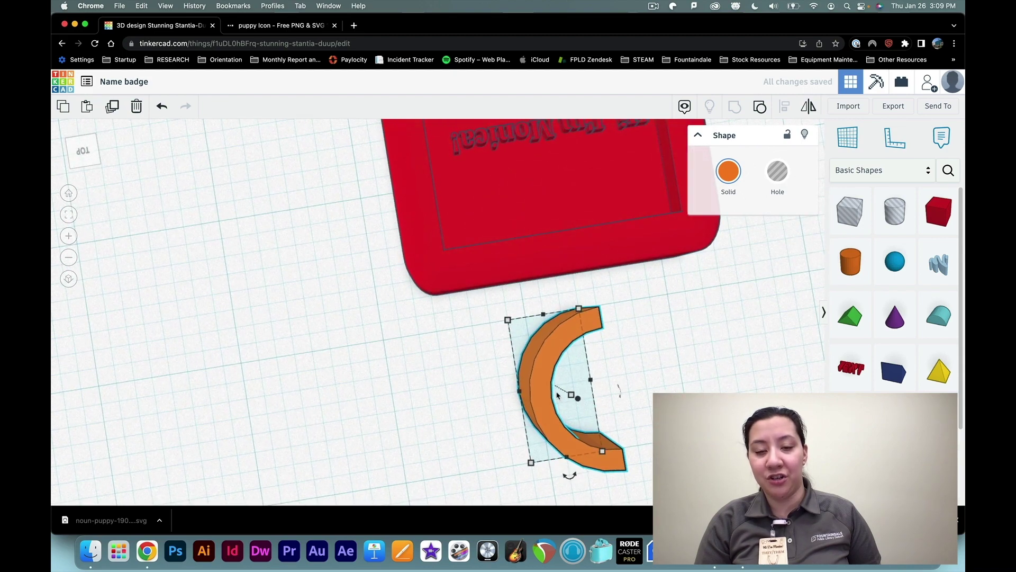
drag(540, 390, 537, 373)
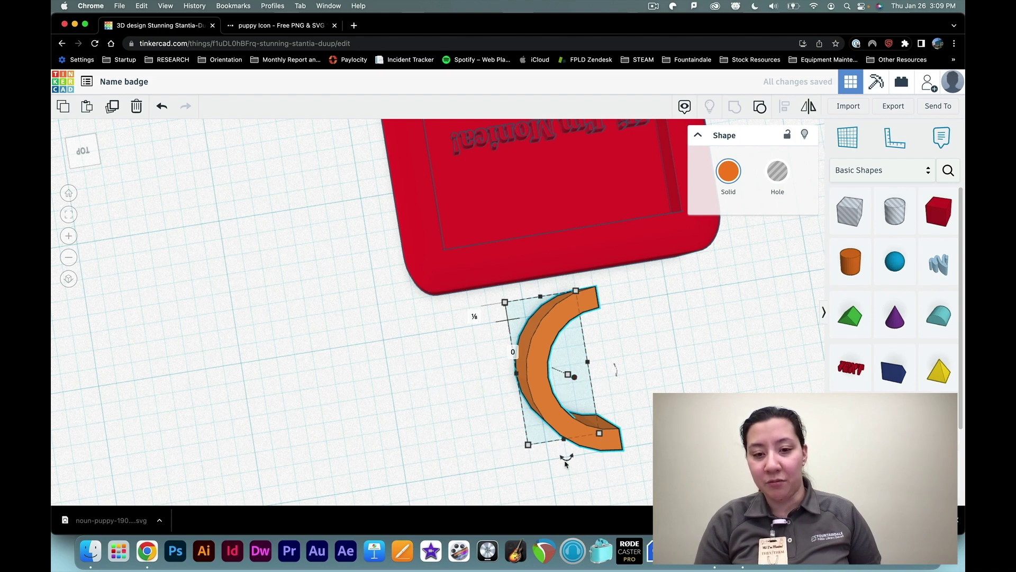
Step: Rotate the half ring so its open ends face the badge, and move it onto the badge's text-end edge
drag(566, 463, 655, 360)
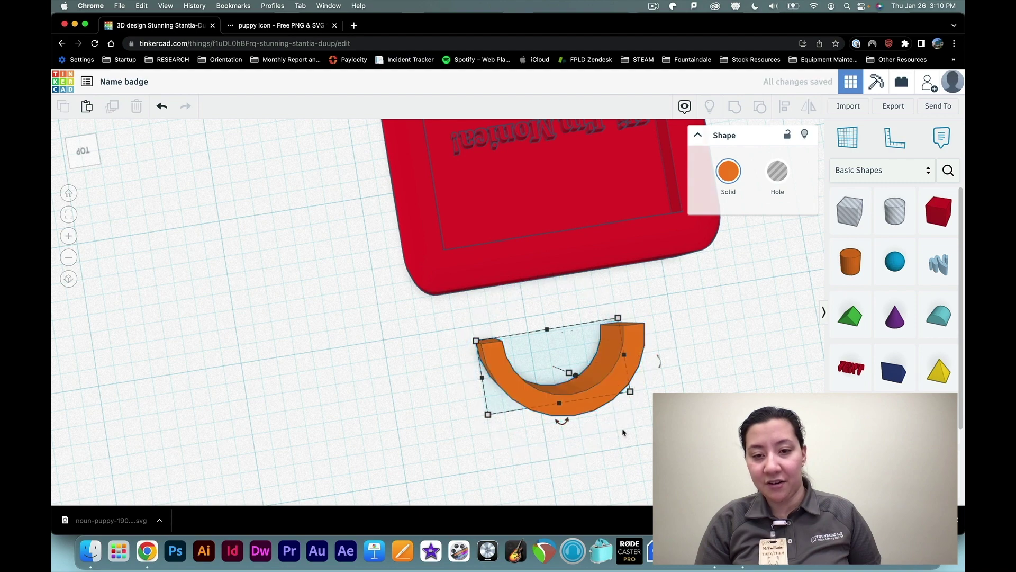
click(657, 360)
drag(578, 374, 593, 323)
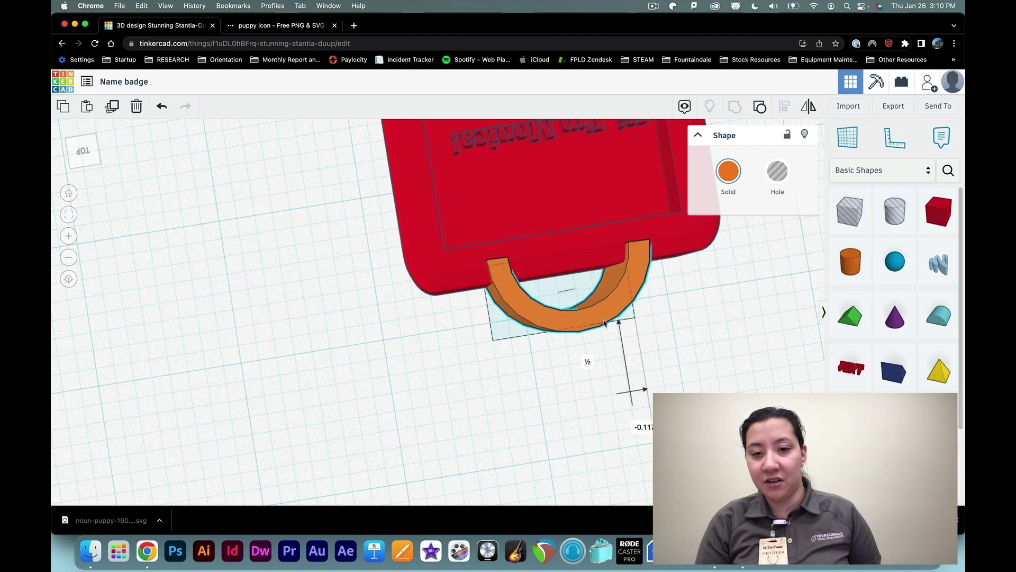
key(Right)
key(Right)
key(Right)
click(562, 463)
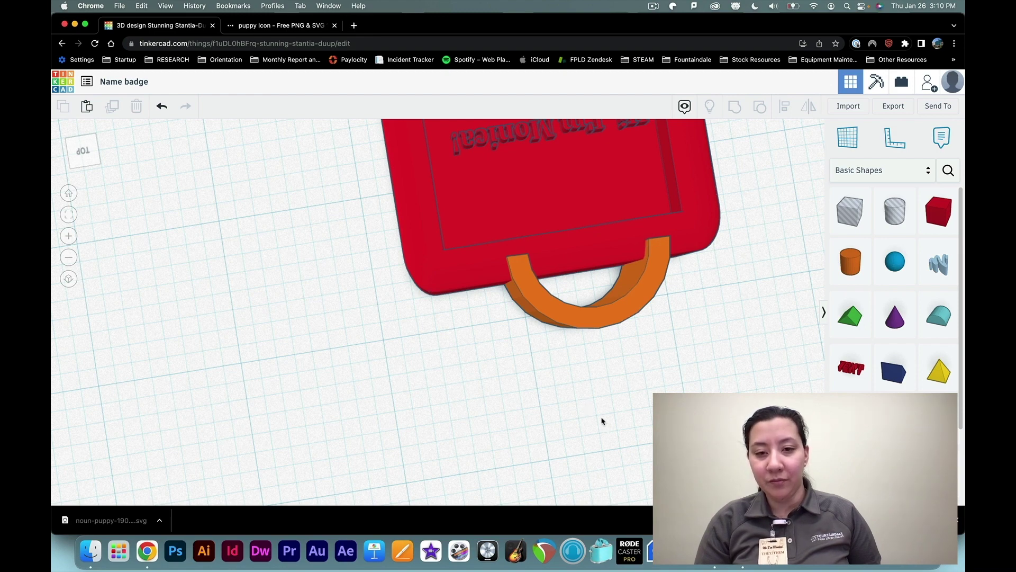
Step: Select the badge and half ring together and align their centres across the badge's width
right_drag(621, 443, 651, 447)
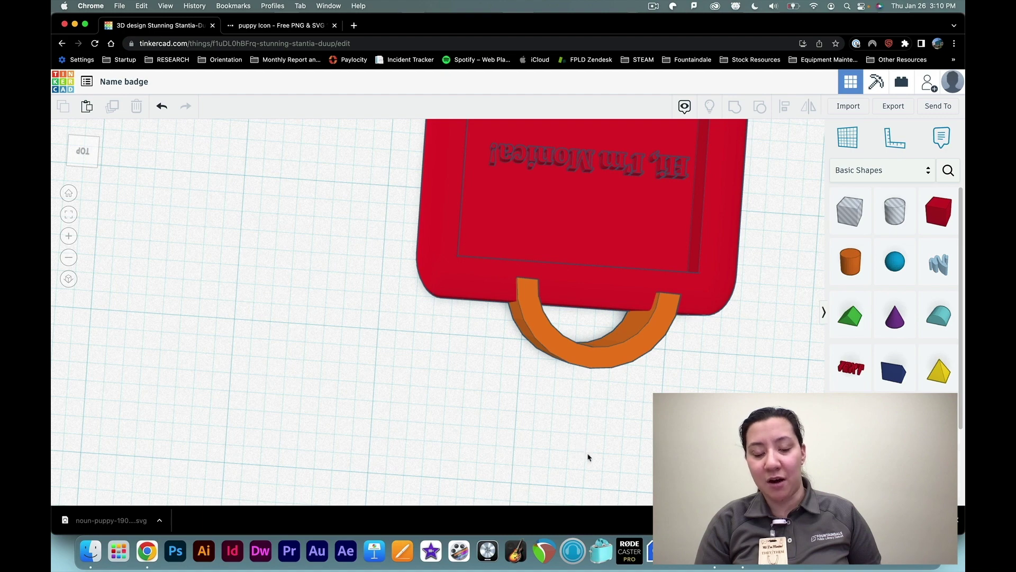
drag(621, 454, 530, 197)
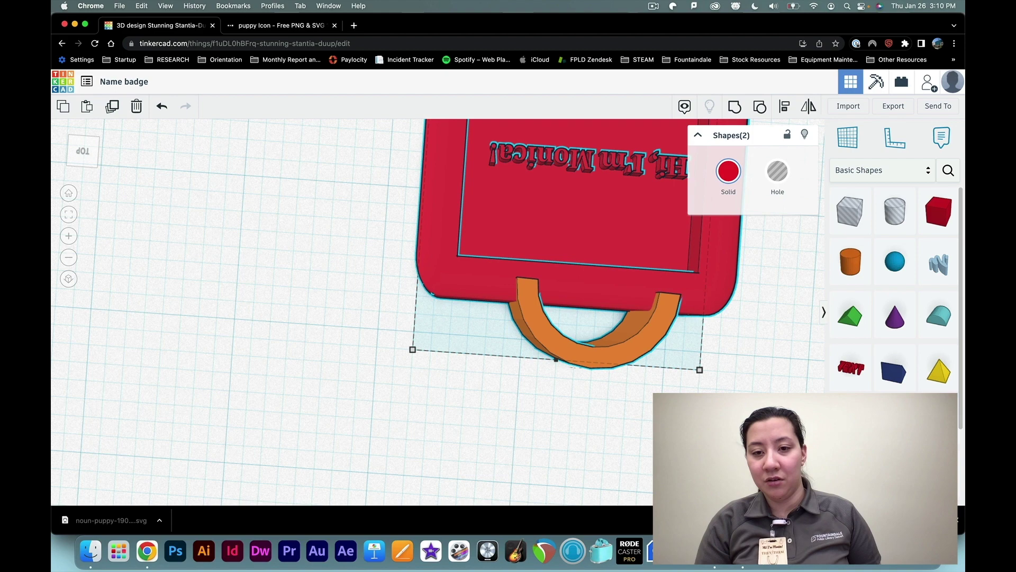
click(645, 503)
drag(606, 496, 547, 223)
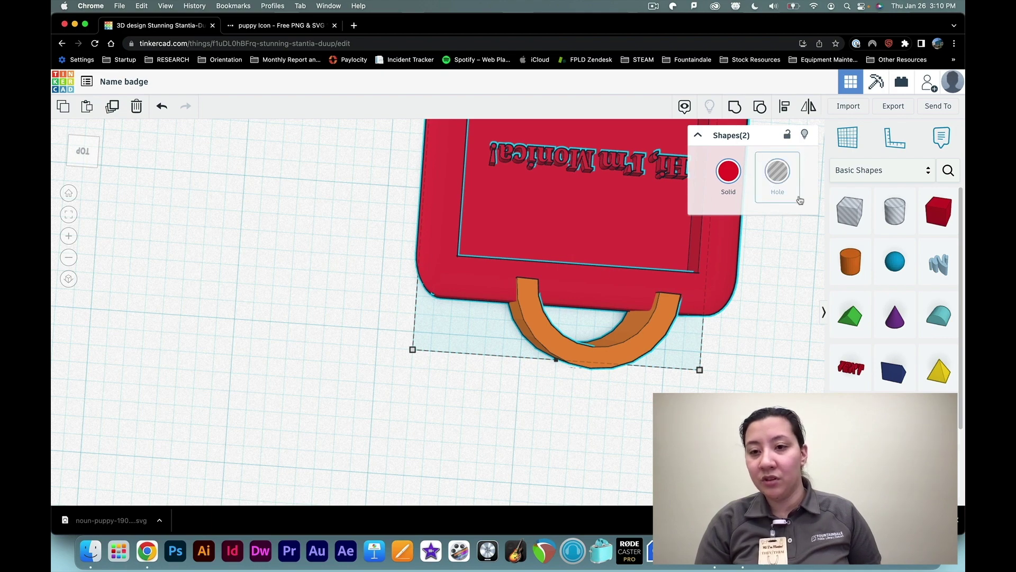
click(787, 108)
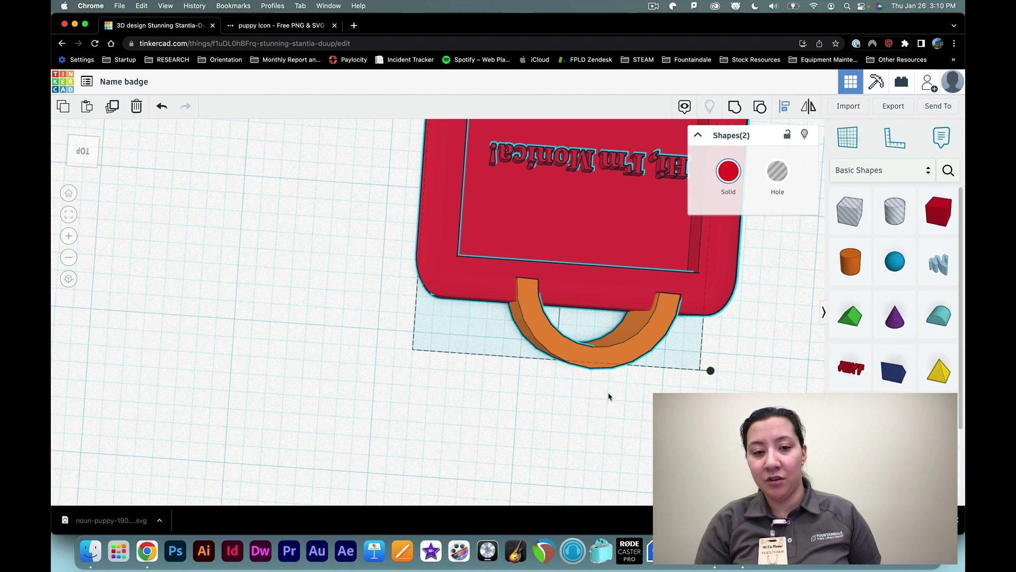
right_drag(396, 420, 423, 319)
right_drag(385, 177, 398, 267)
scroll(398, 267, down, 5)
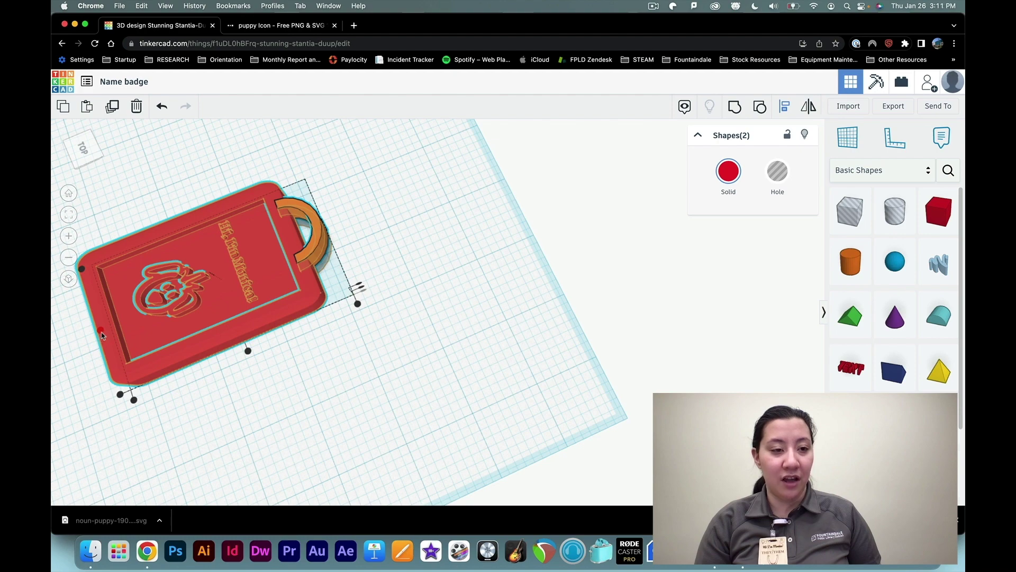
click(102, 334)
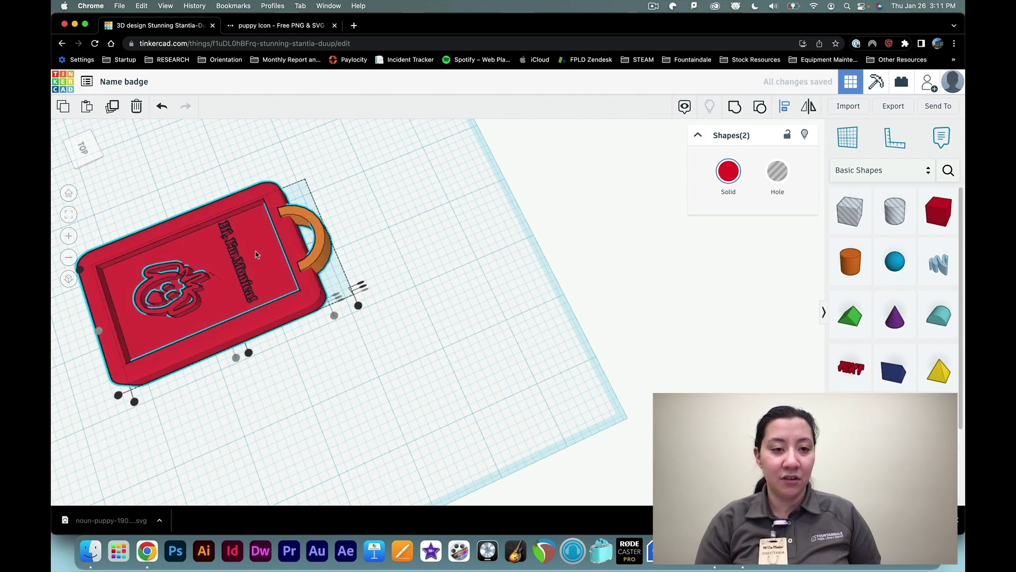
scroll(259, 253, up, 3)
scroll(259, 253, up, 2)
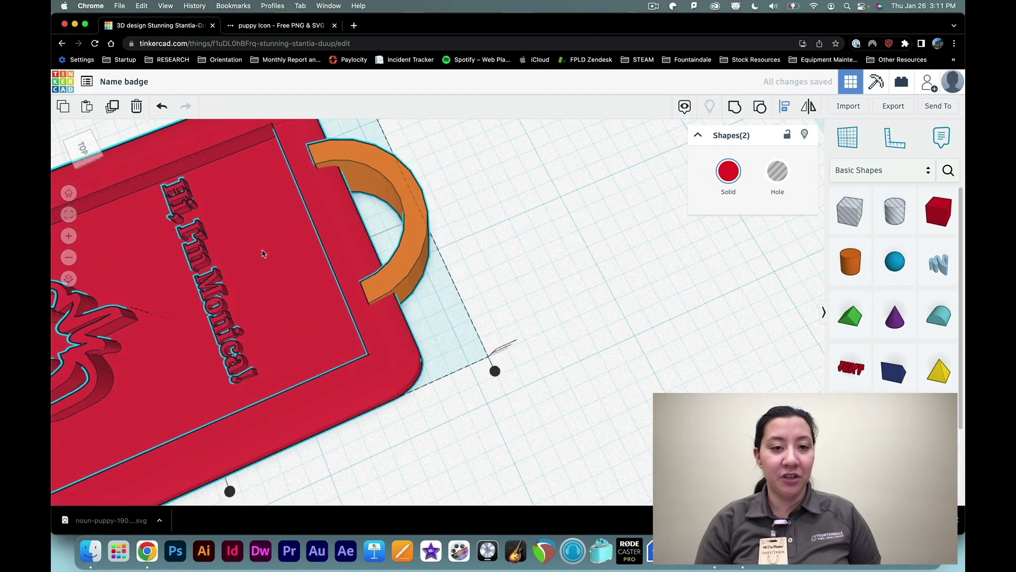
click(548, 233)
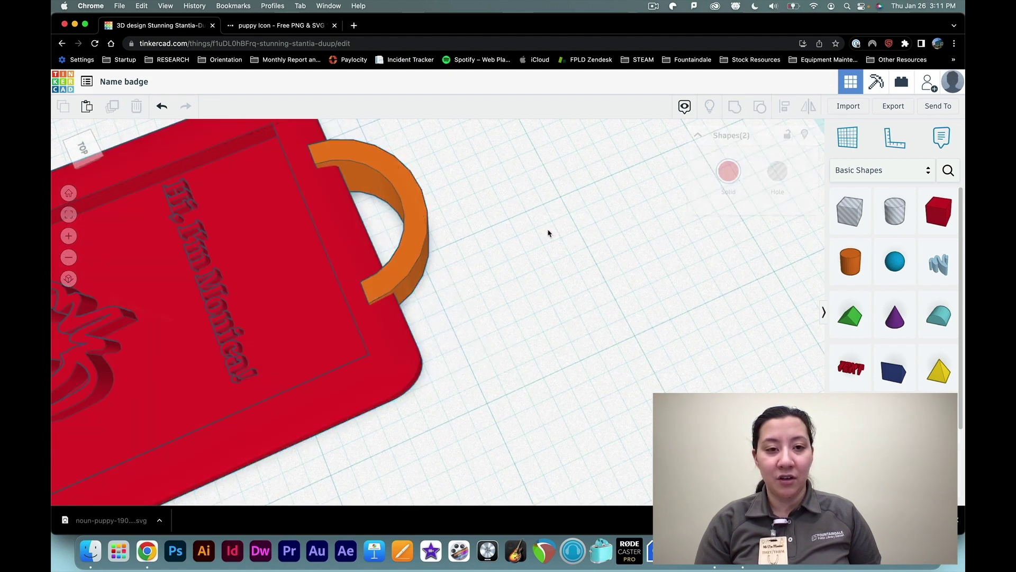
Step: Reduce the half ring's height so it no longer rises above the badge's rim
click(417, 212)
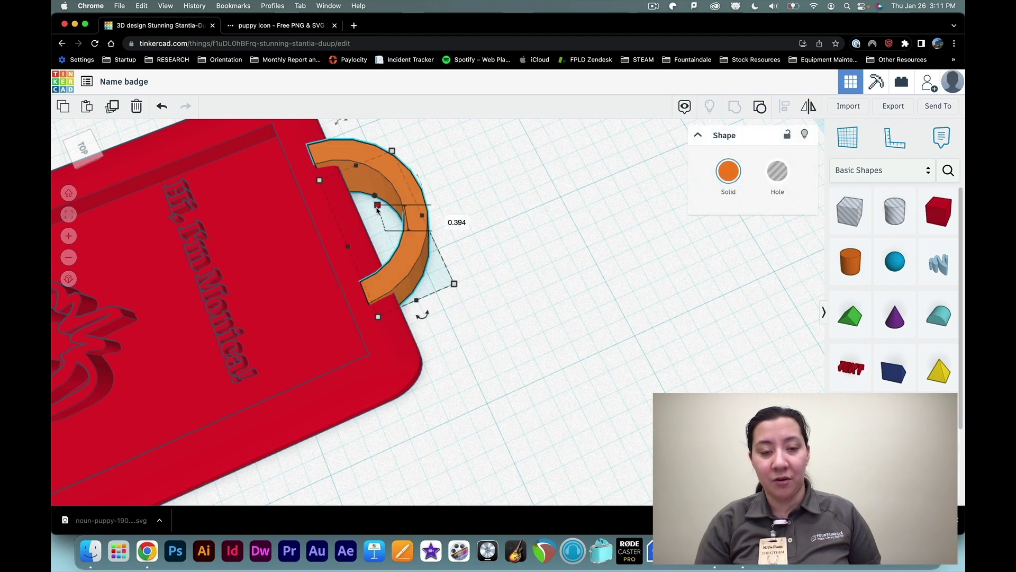
drag(377, 209, 384, 221)
right_drag(582, 225, 440, 232)
right_drag(377, 255, 504, 332)
click(558, 243)
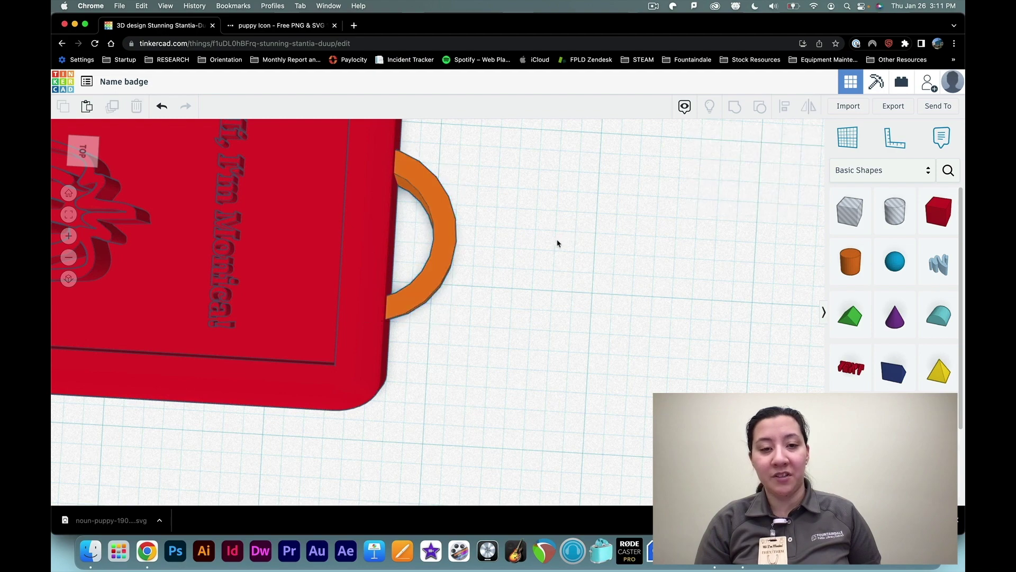
Step: Select the badge and the half-ring loop together and group them into one shape
drag(421, 233, 370, 231)
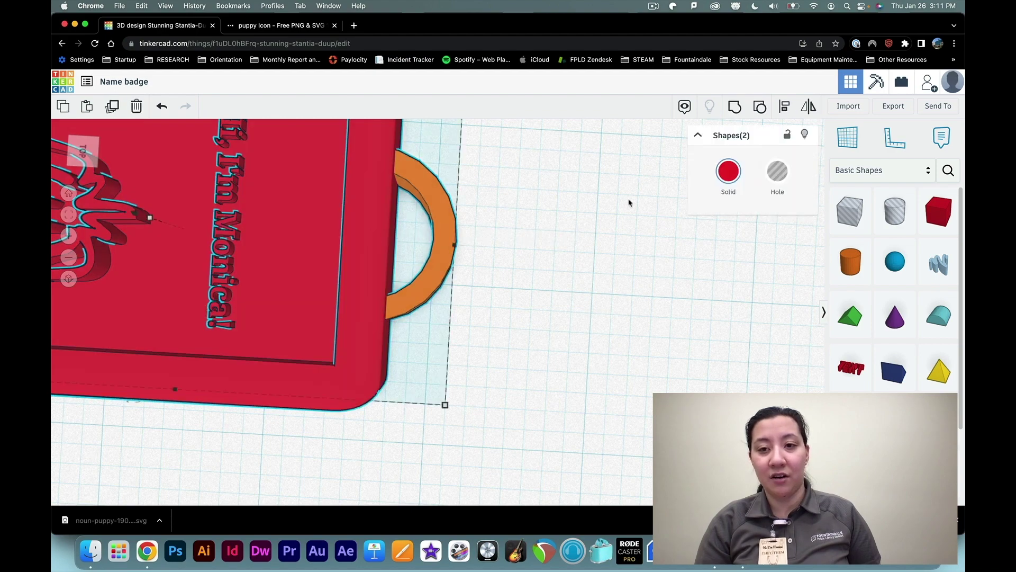
click(735, 110)
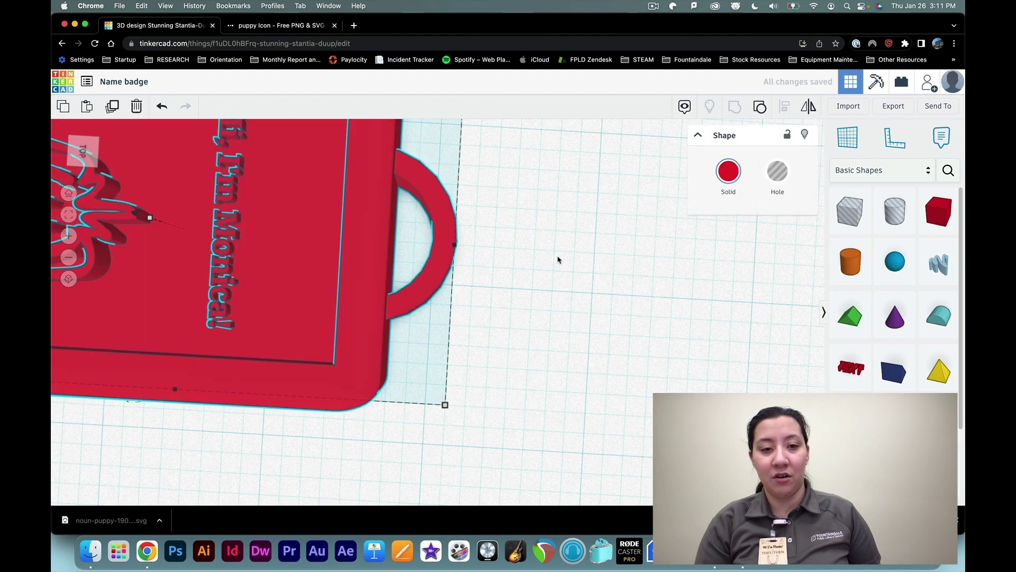
click(558, 260)
scroll(463, 290, down, 5)
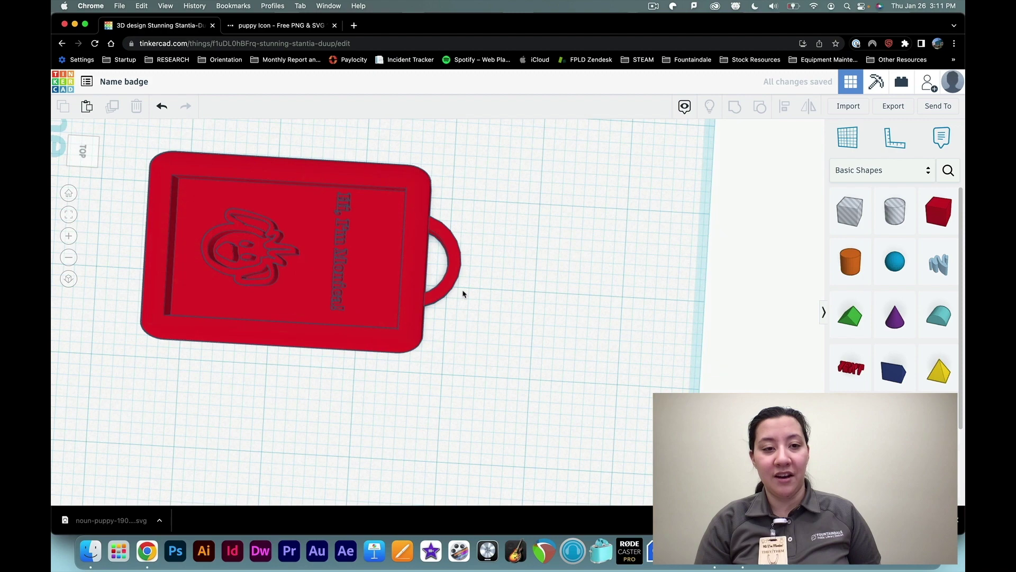
right_drag(159, 390, 410, 406)
drag(411, 406, 562, 370)
click(566, 376)
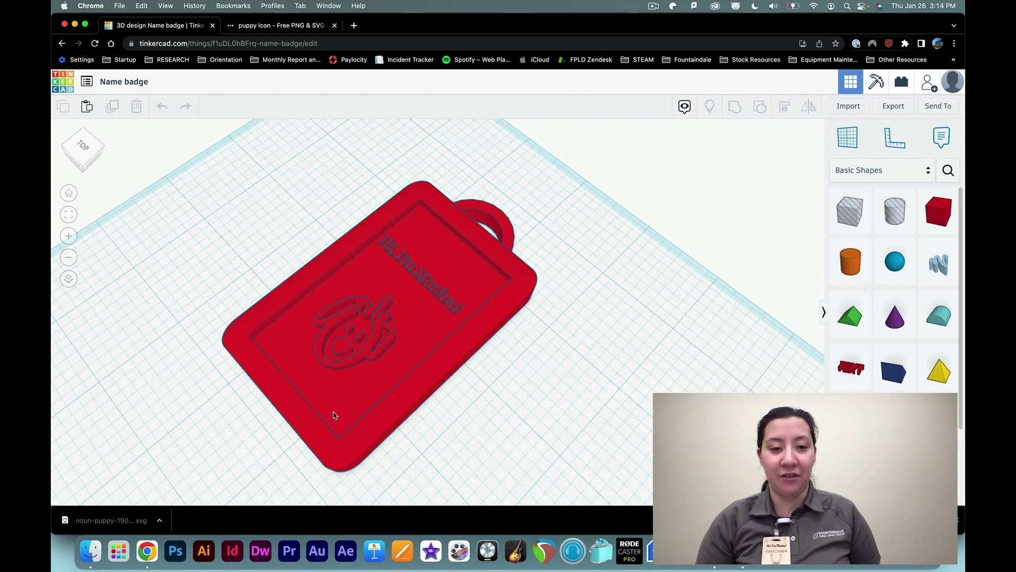
Step: Export everything in the design as an STL file named Name badge, saved to the Desktop
click(891, 109)
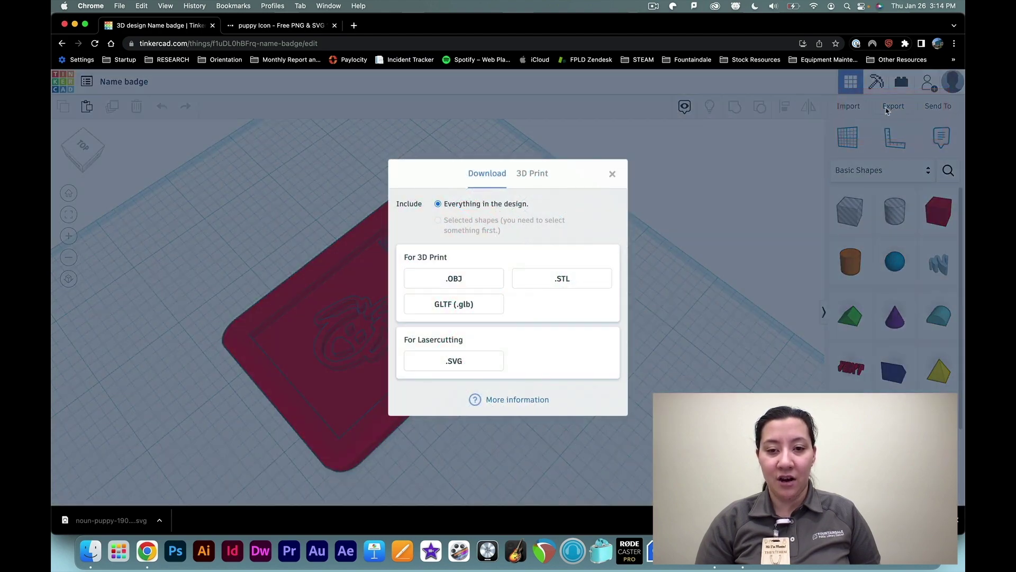
click(559, 281)
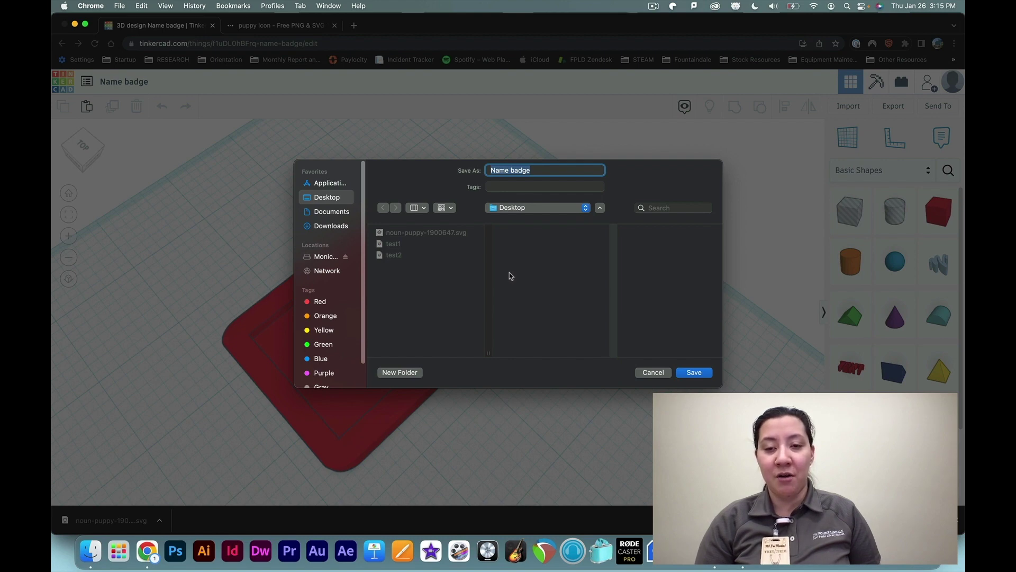
click(540, 170)
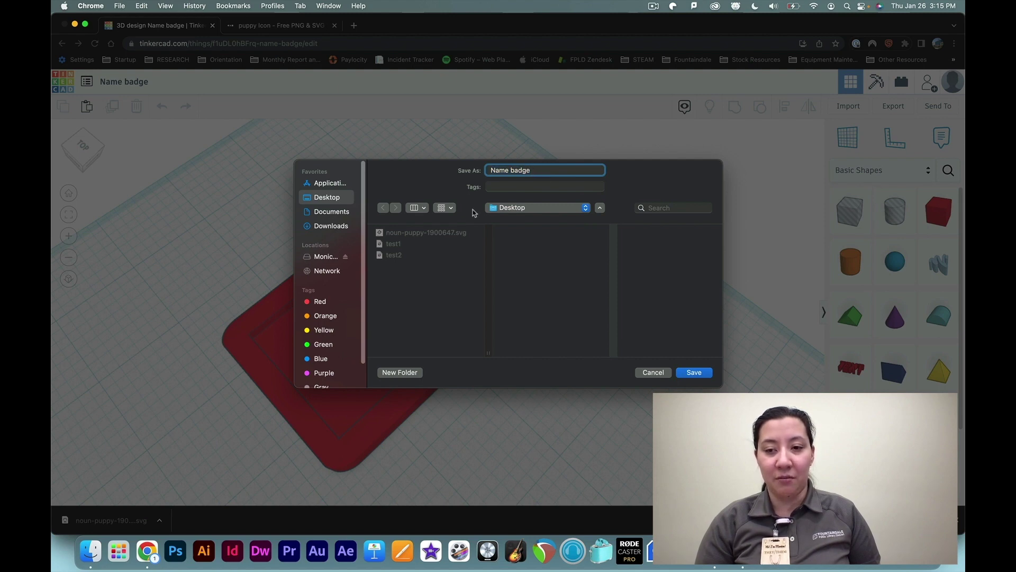
click(704, 374)
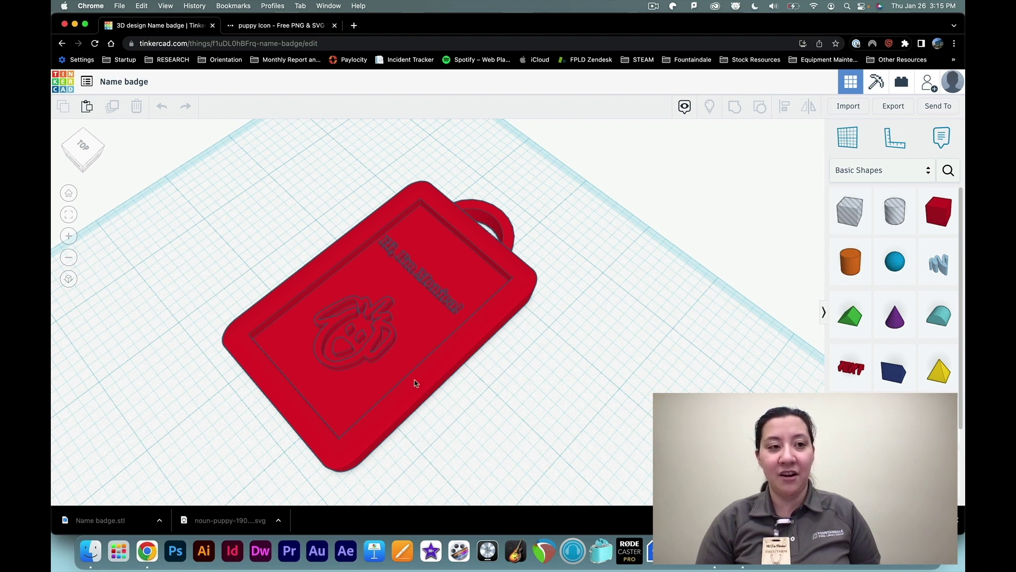
Step: Leave the editor and browse the staff-picked 3D designs in the community gallery for inspiration, loading more of them
click(73, 88)
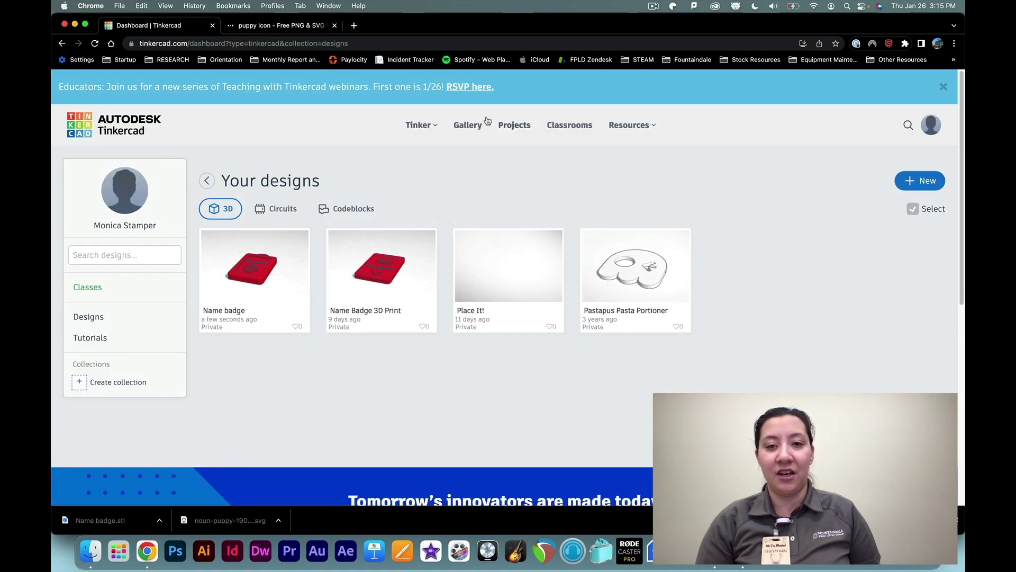
click(469, 127)
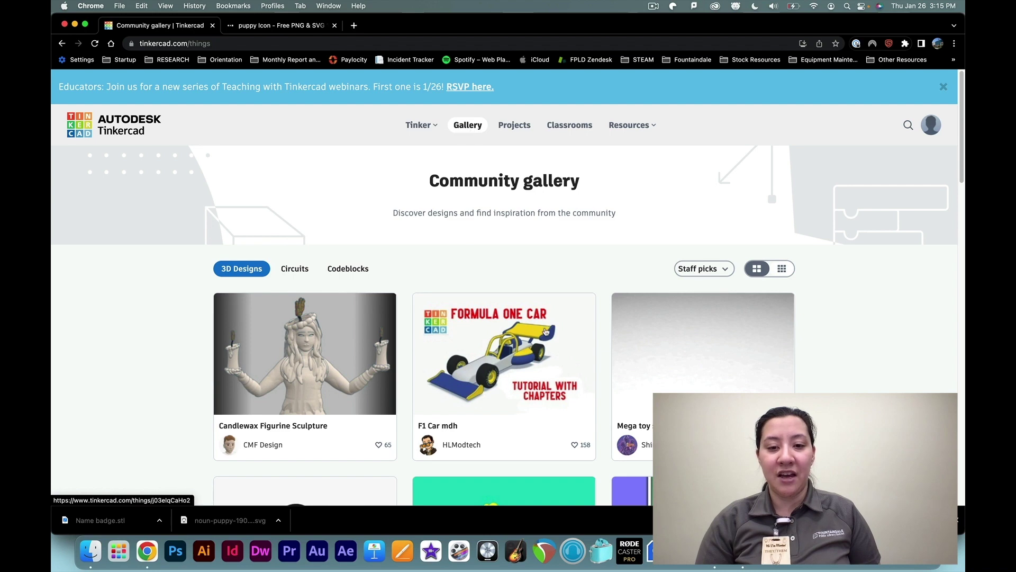
scroll(542, 331, down, 2)
scroll(538, 329, down, 3)
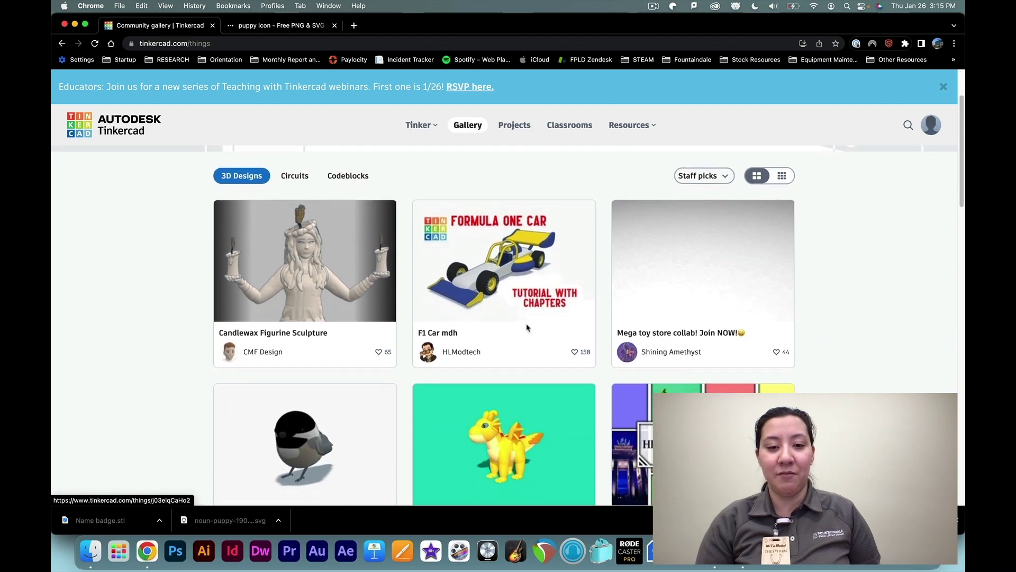
scroll(522, 328, down, 5)
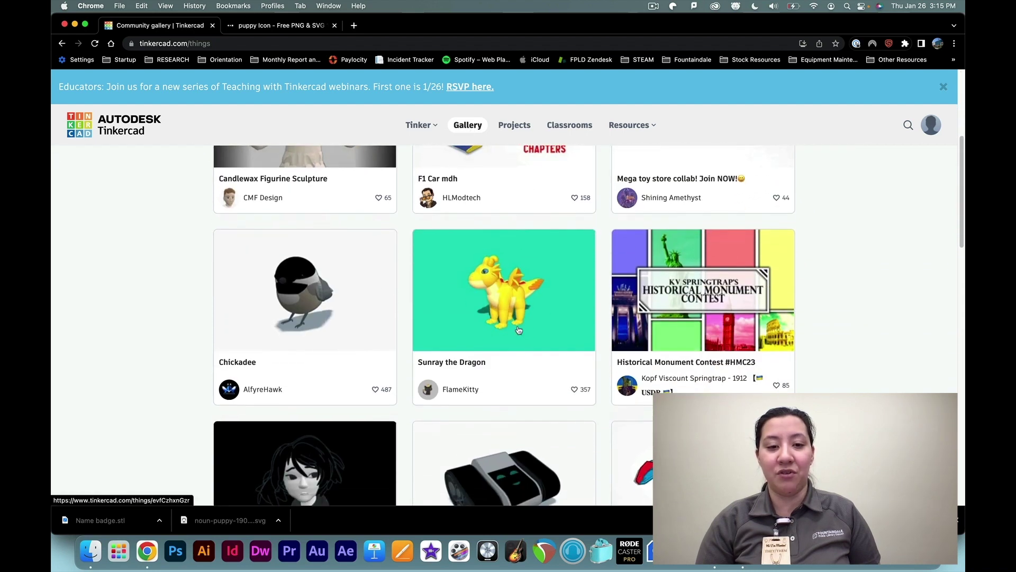
scroll(512, 329, down, 8)
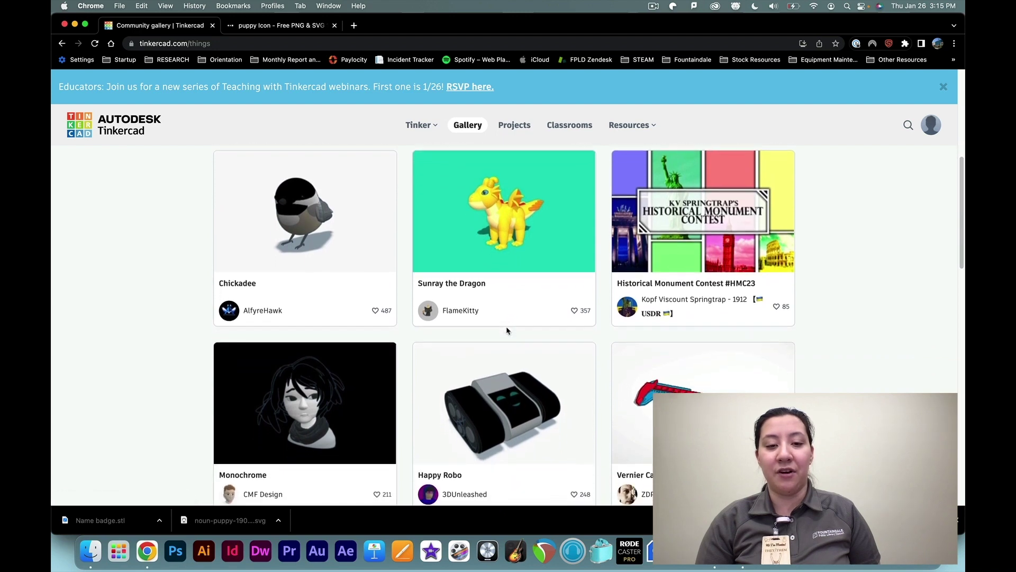
scroll(502, 331, down, 7)
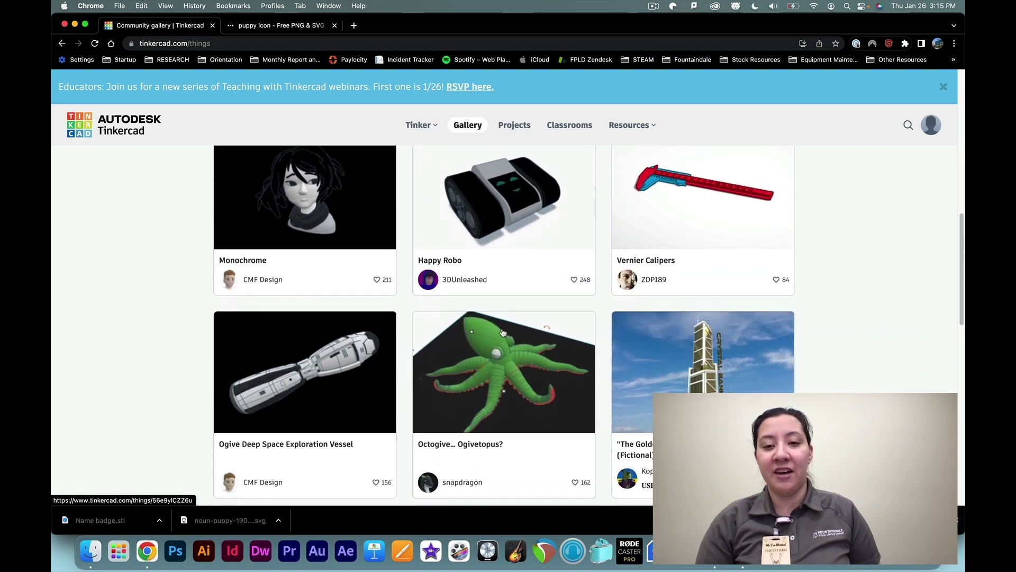
scroll(499, 333, down, 7)
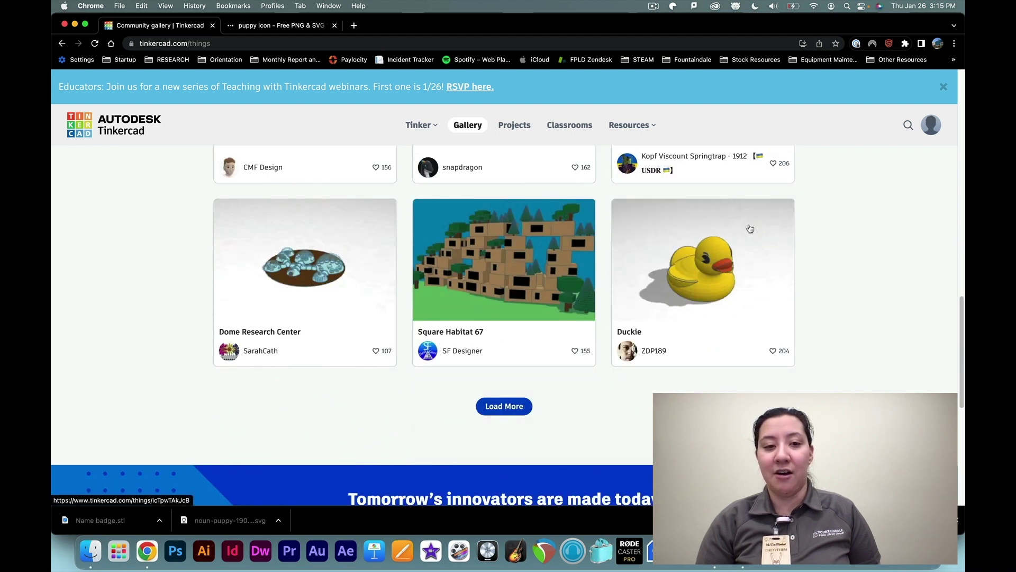
click(505, 406)
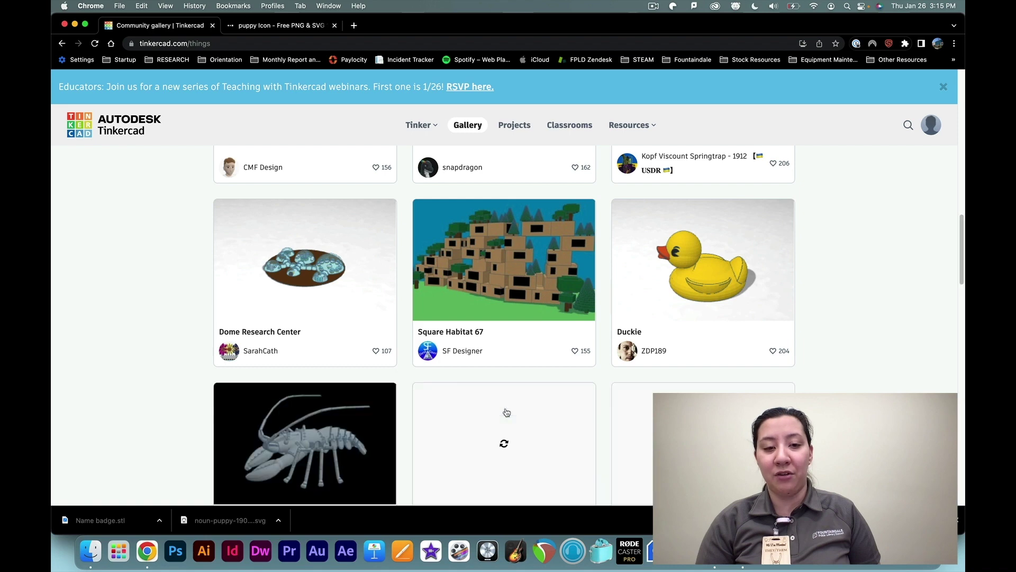
scroll(460, 395, down, 2)
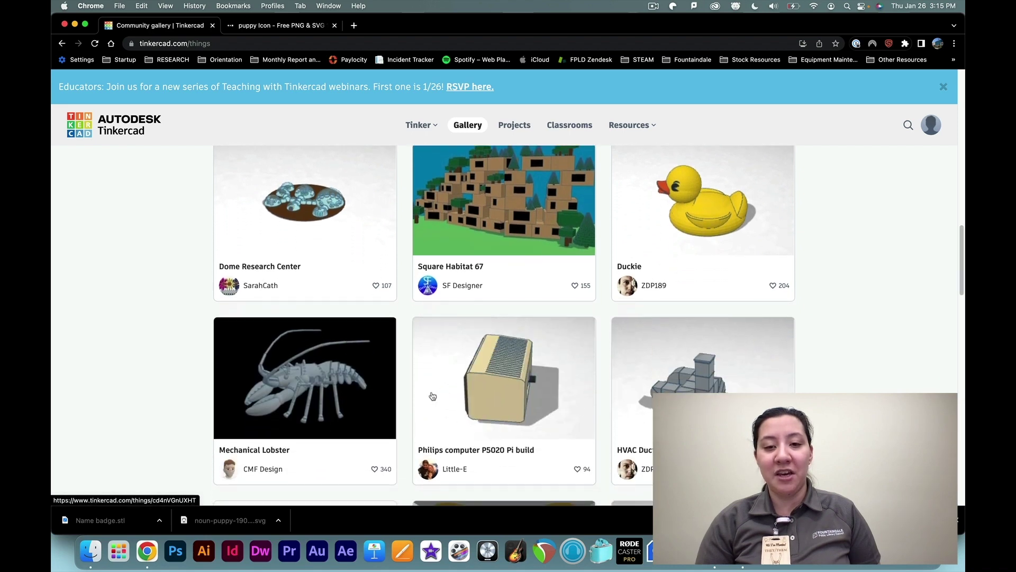
scroll(432, 395, down, 3)
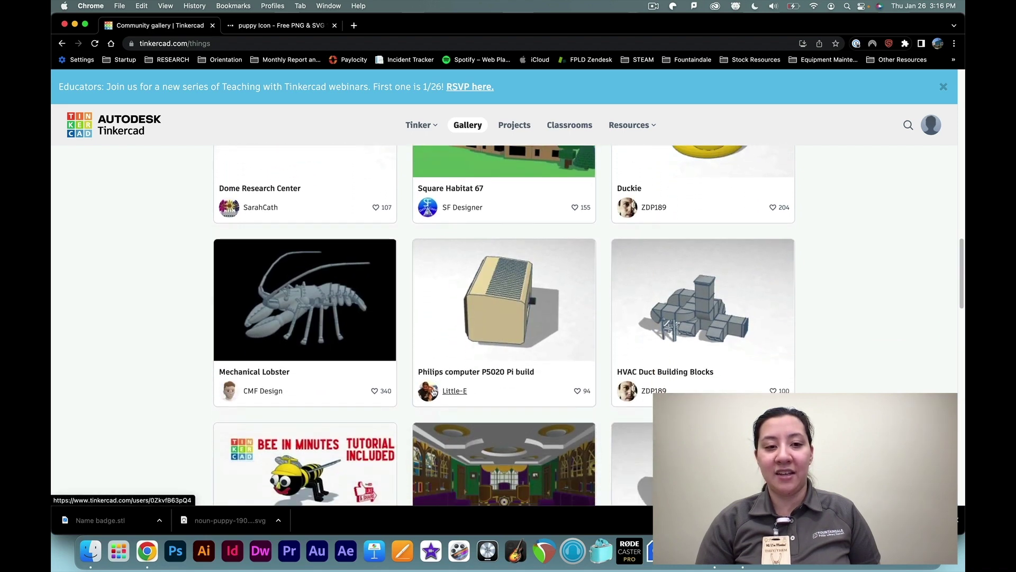
scroll(435, 392, down, 3)
scroll(445, 390, down, 7)
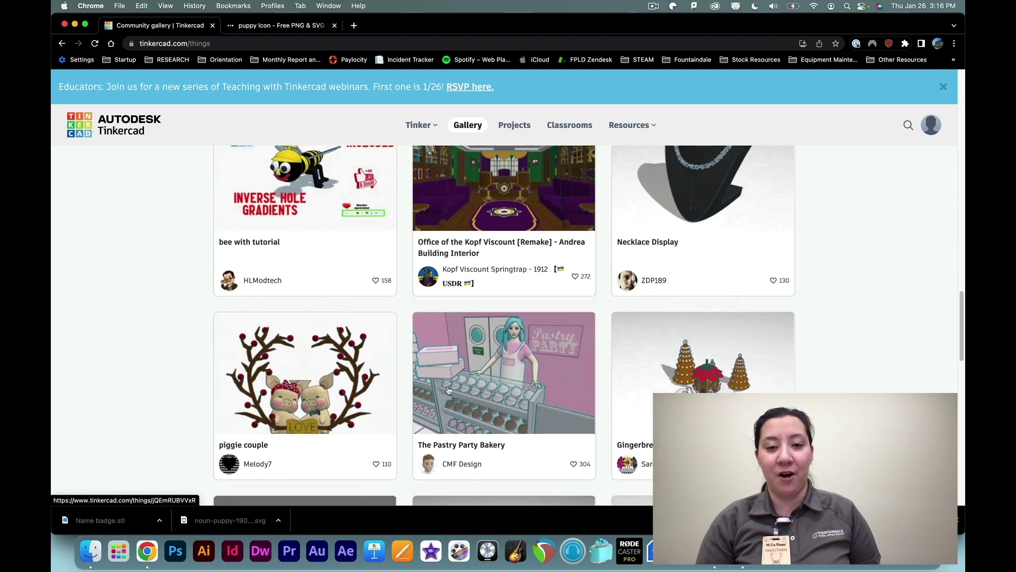
scroll(447, 391, down, 3)
scroll(455, 391, down, 5)
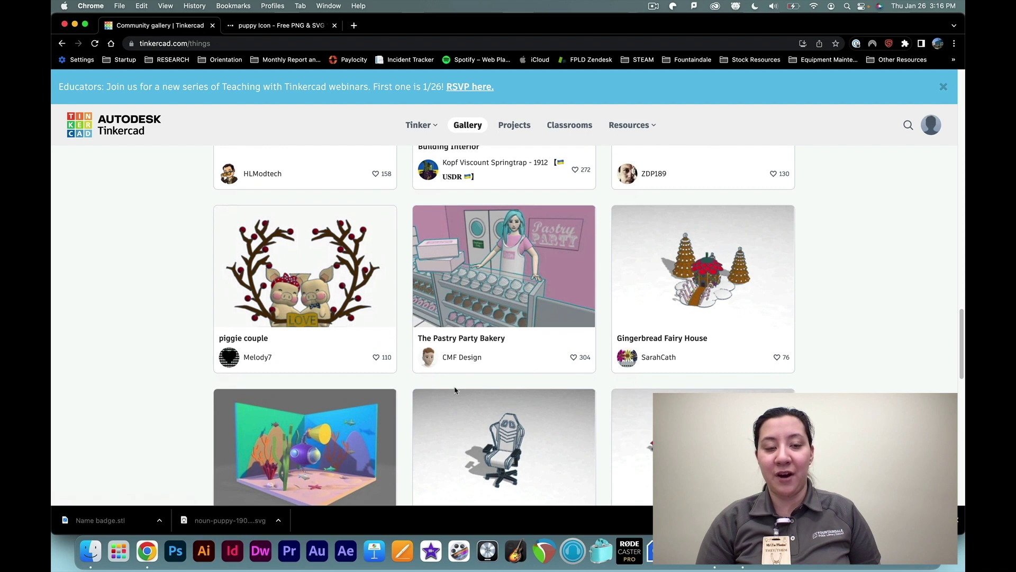
scroll(453, 394, down, 5)
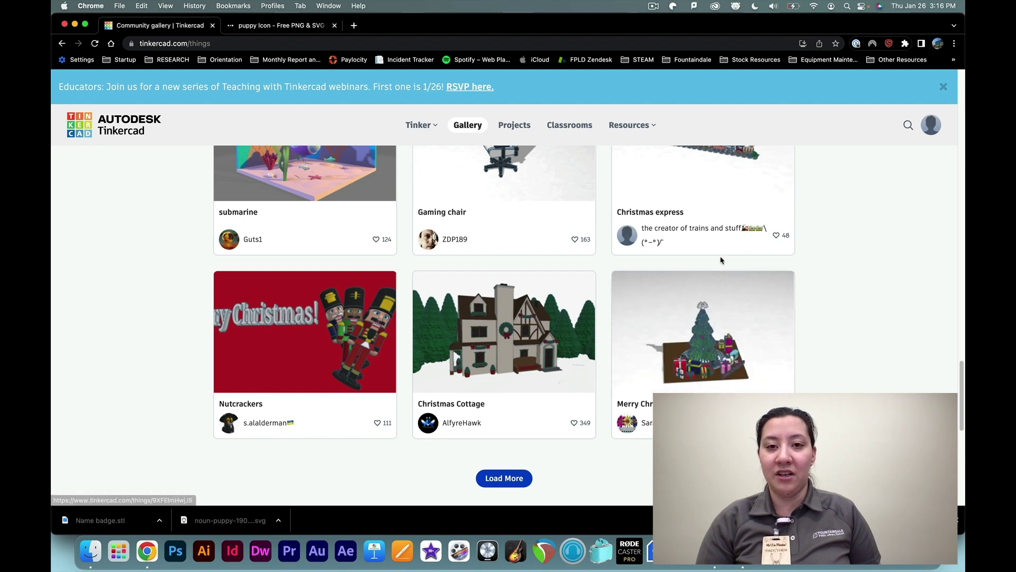
Step: Open the Learning Center and look over the Learn 3D Design starter projects
click(631, 130)
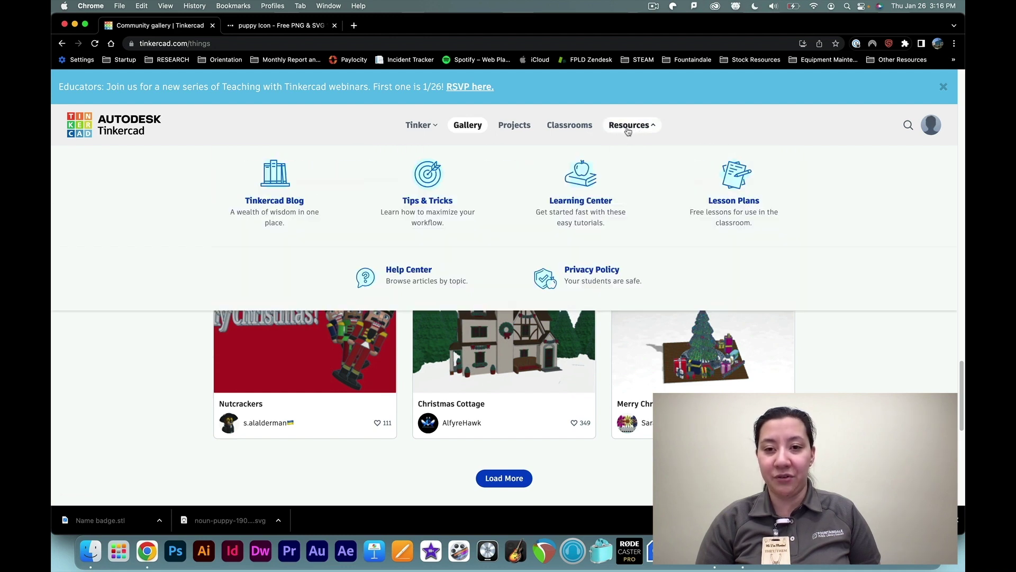
click(596, 205)
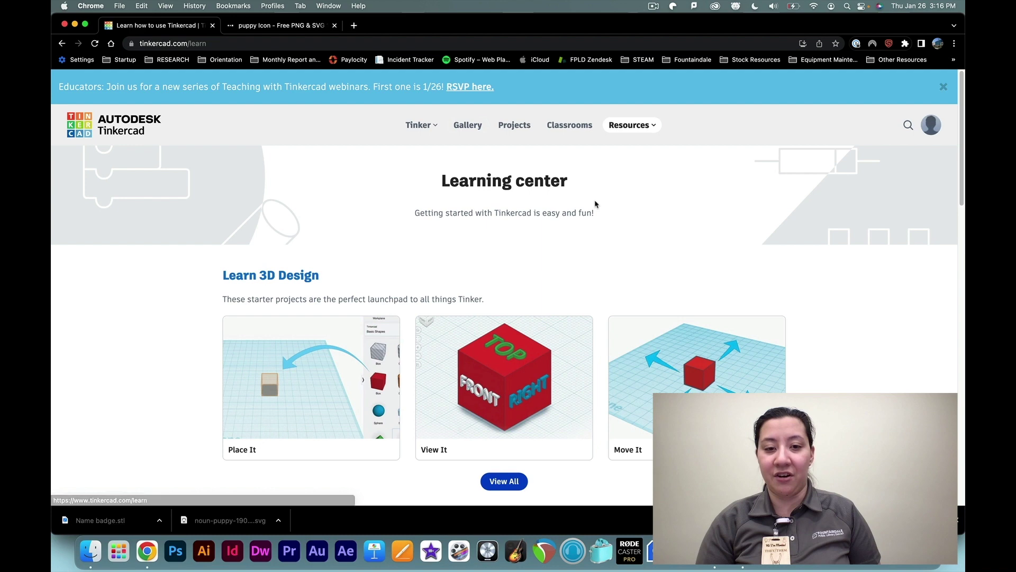
scroll(565, 256, down, 1)
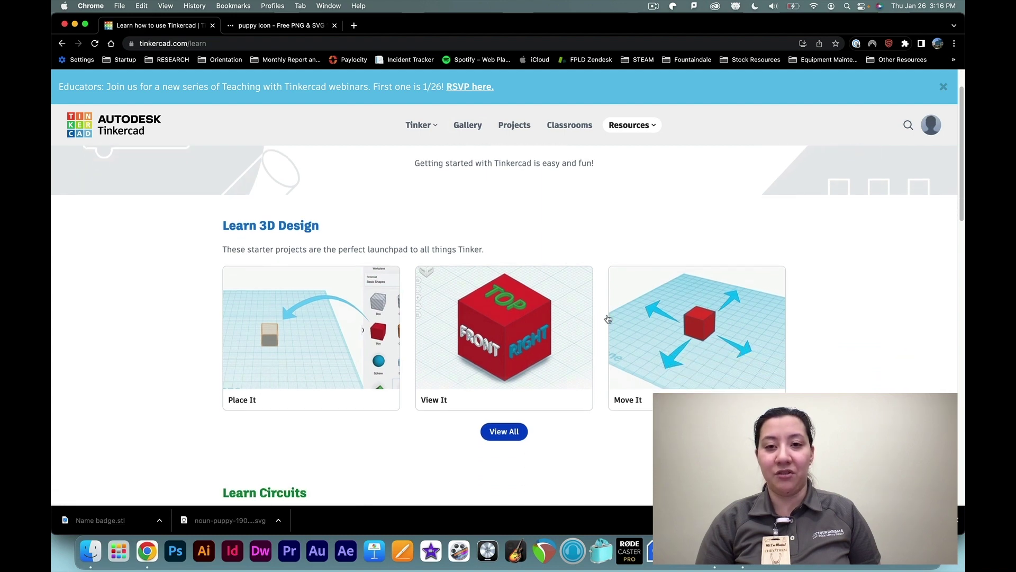